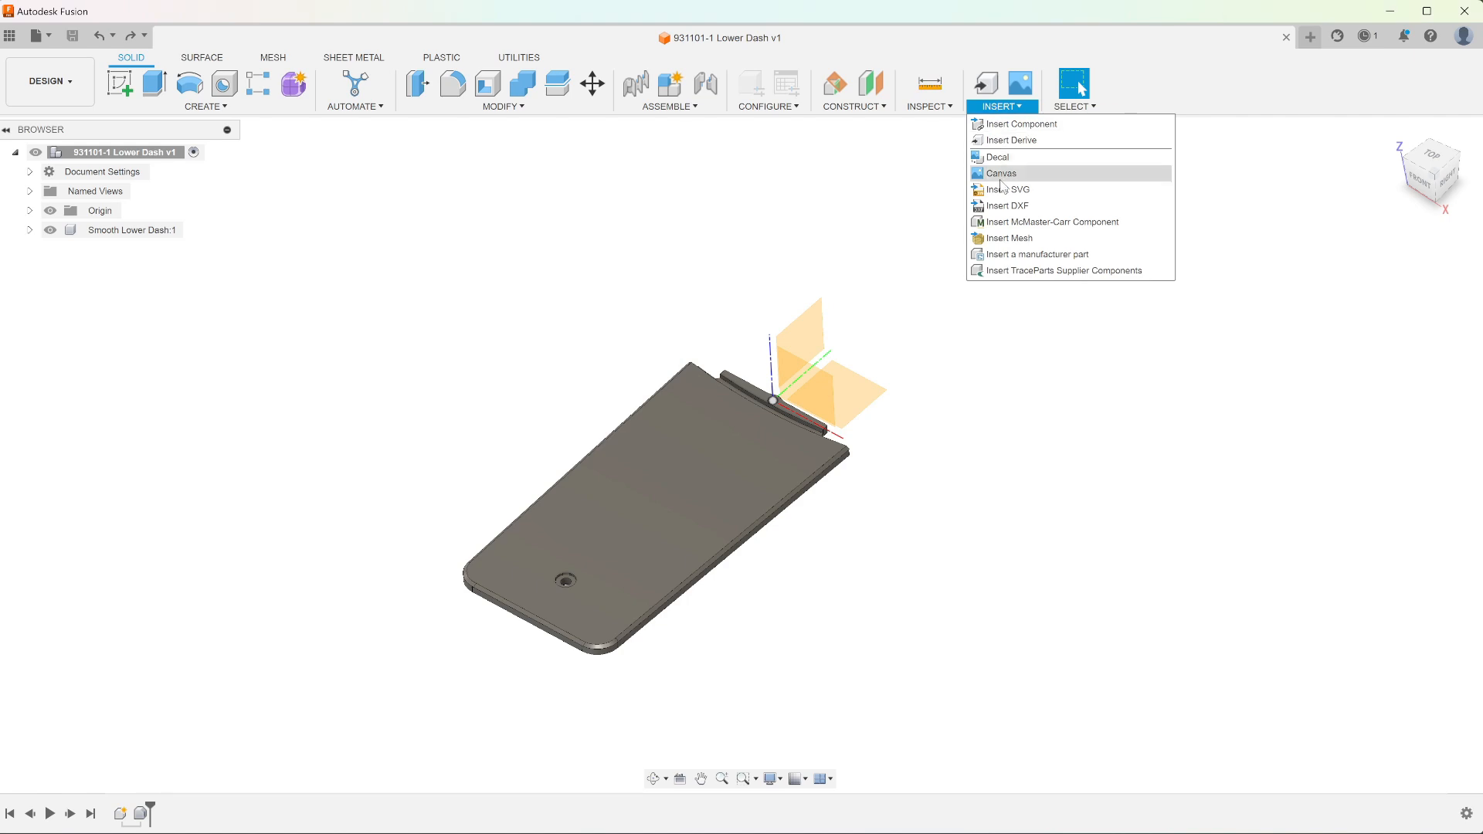
# Step: Insert the flame DXF on the horizontal origin plane of the lower dash design as a single sketch in inches
pyautogui.click(999, 207)
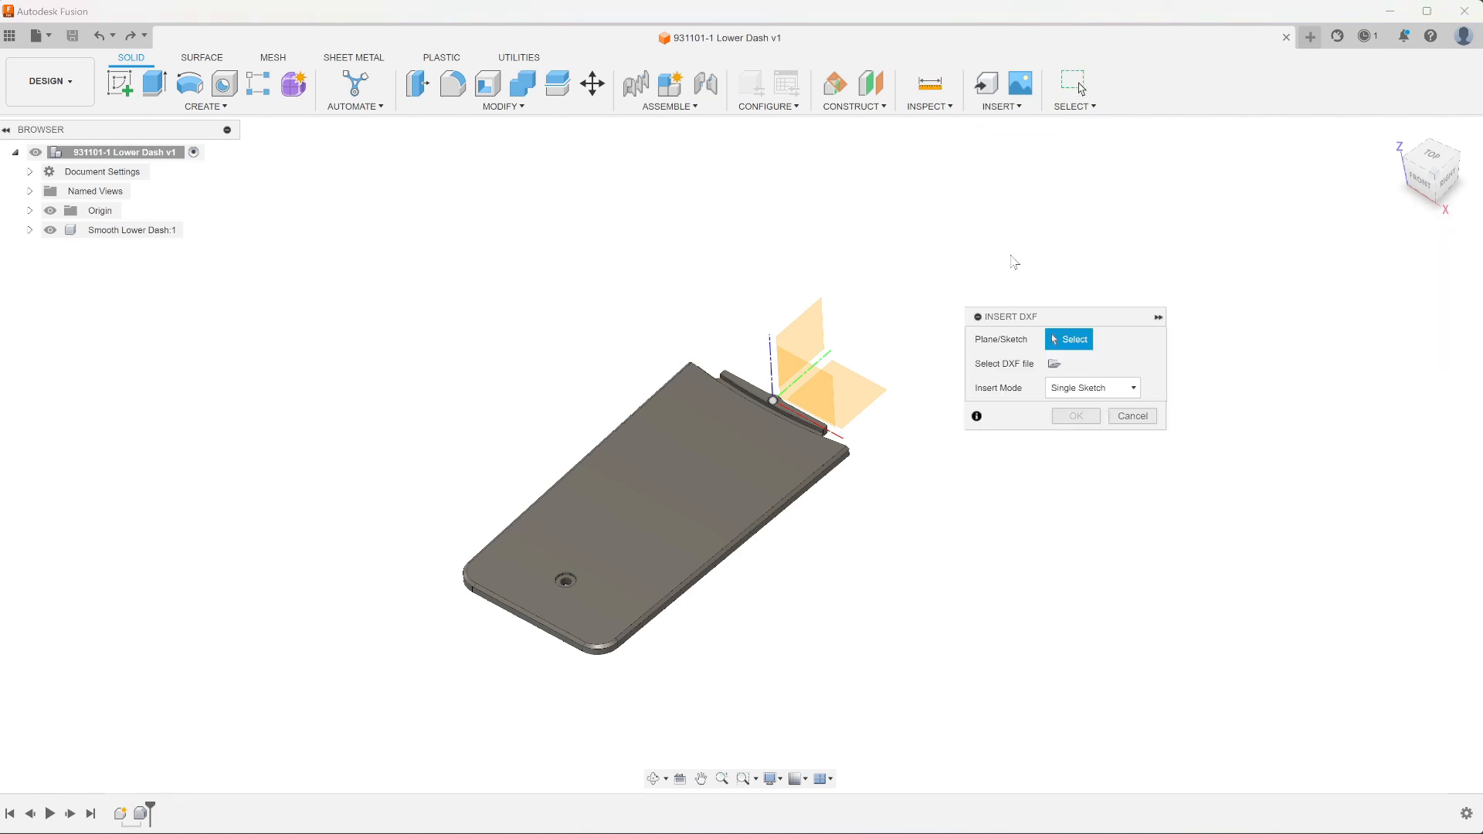
pyautogui.click(873, 390)
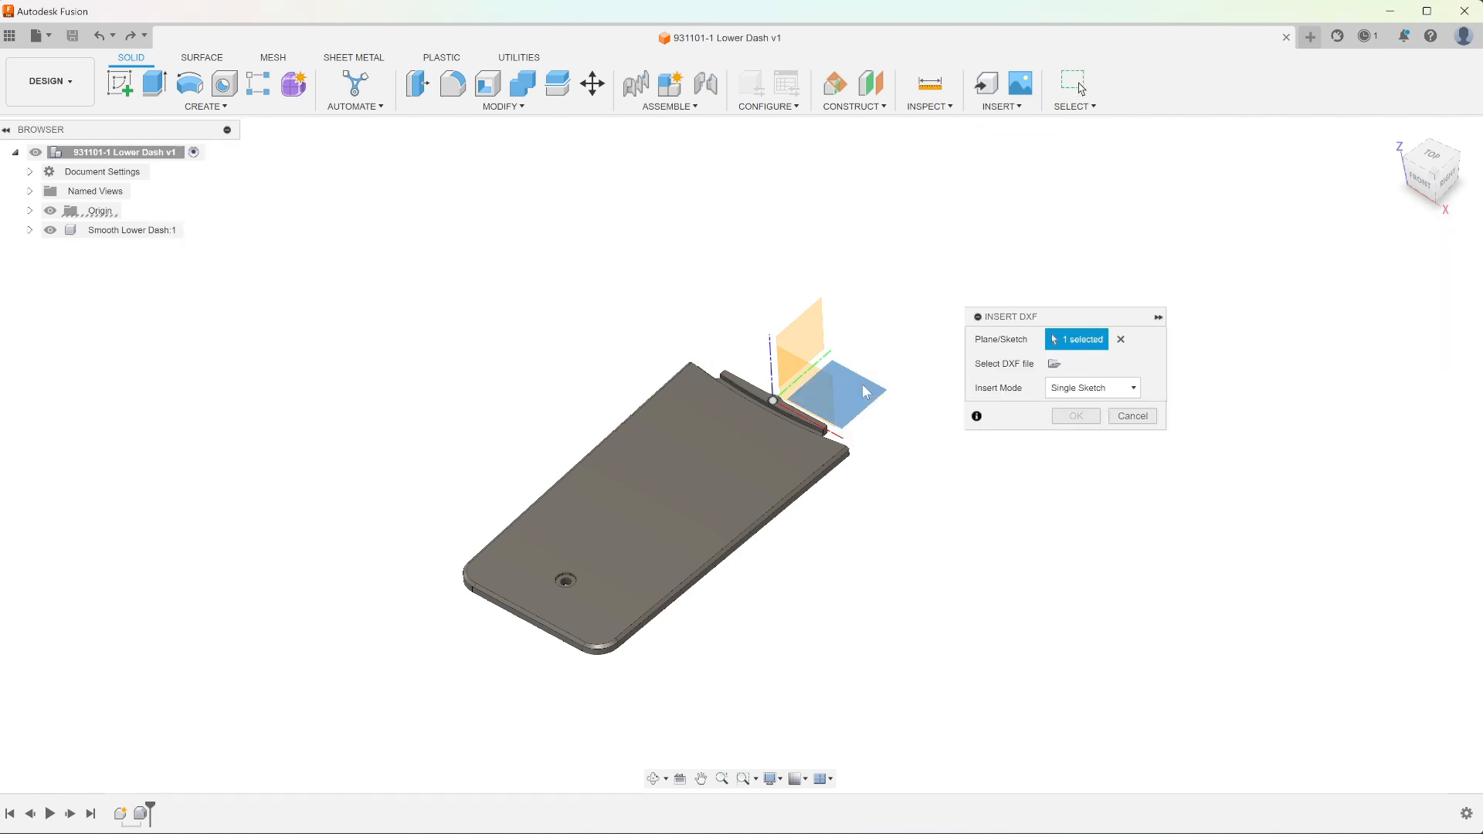
pyautogui.click(1054, 364)
pyautogui.click(539, 590)
pyautogui.click(309, 185)
pyautogui.doubleClick(289, 180)
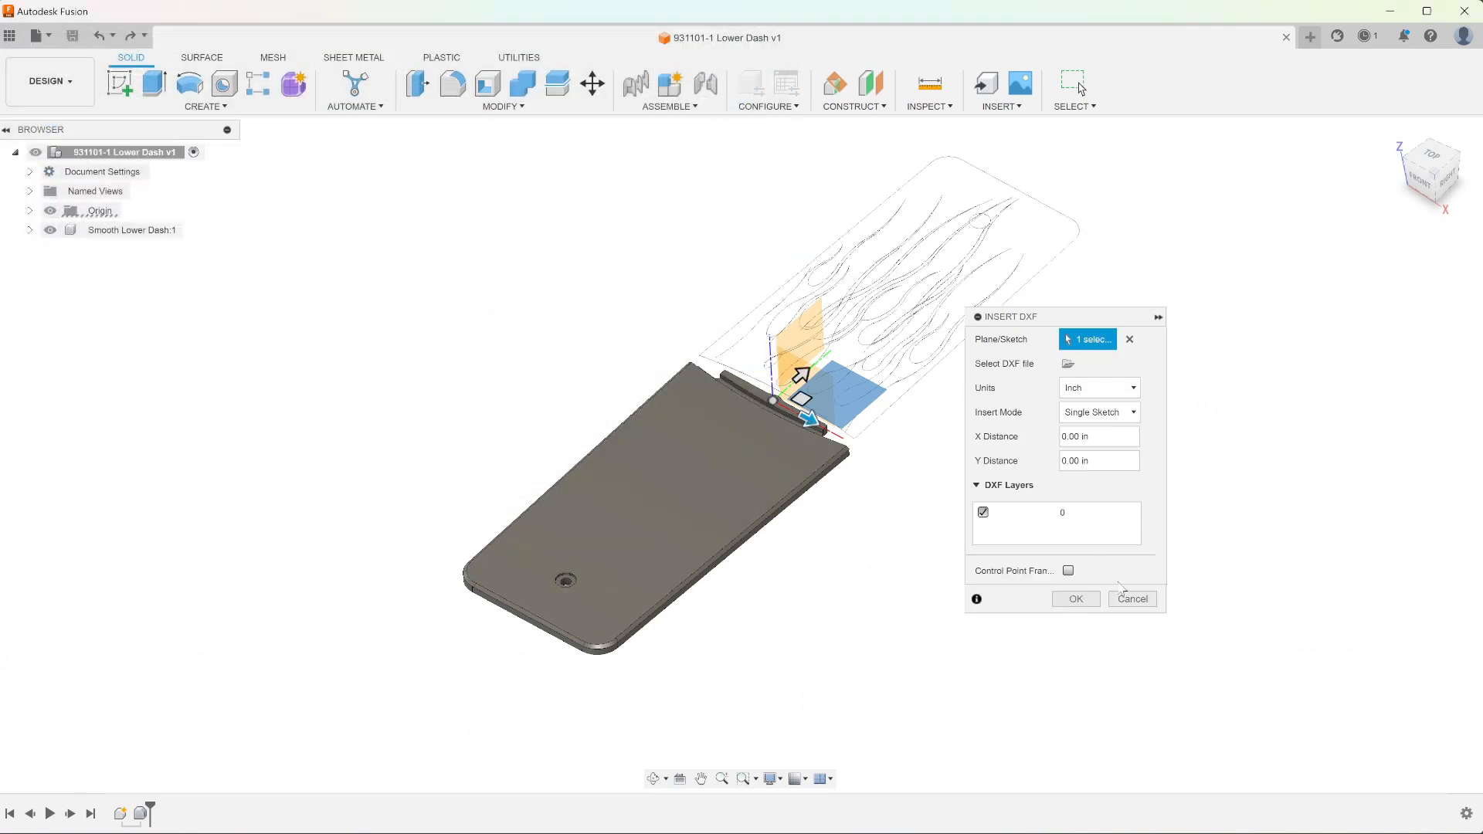
pyautogui.click(1085, 603)
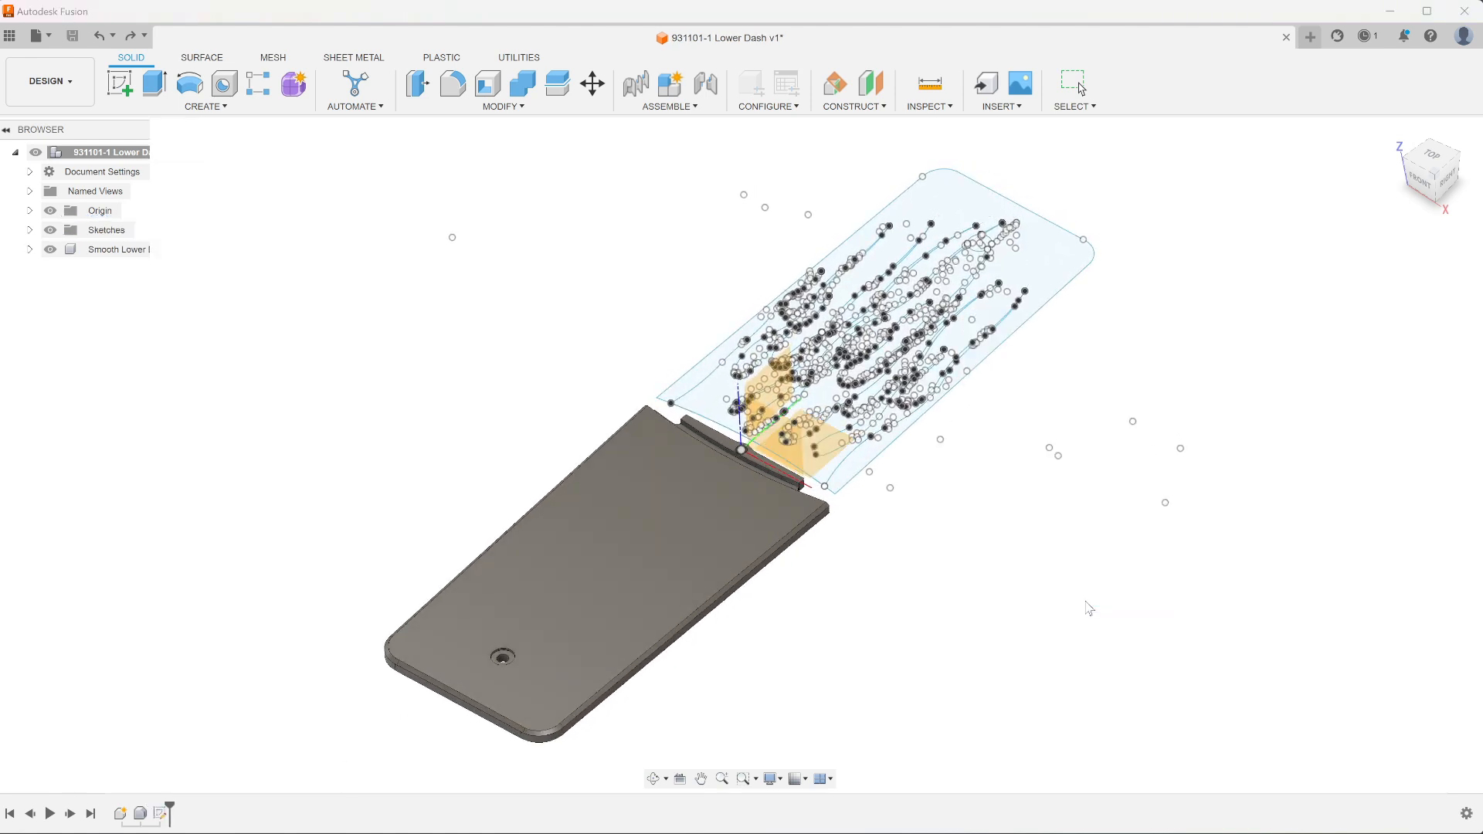
pyautogui.scroll(-2, 1052, 533)
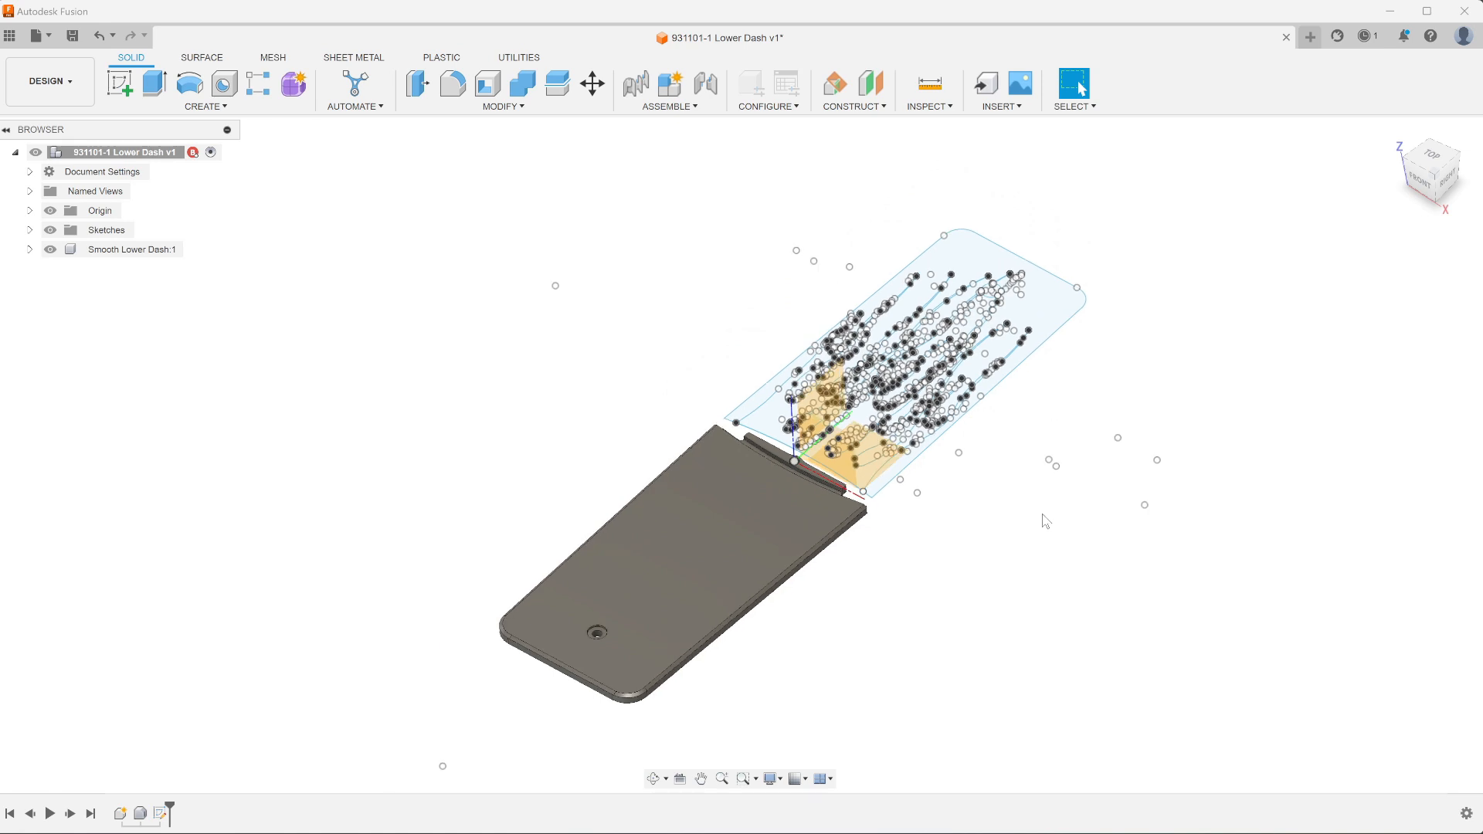
# Step: Rotate all objects of the imported flame sketch -180 degrees about the Z axis with Move/Copy
pyautogui.press('m')
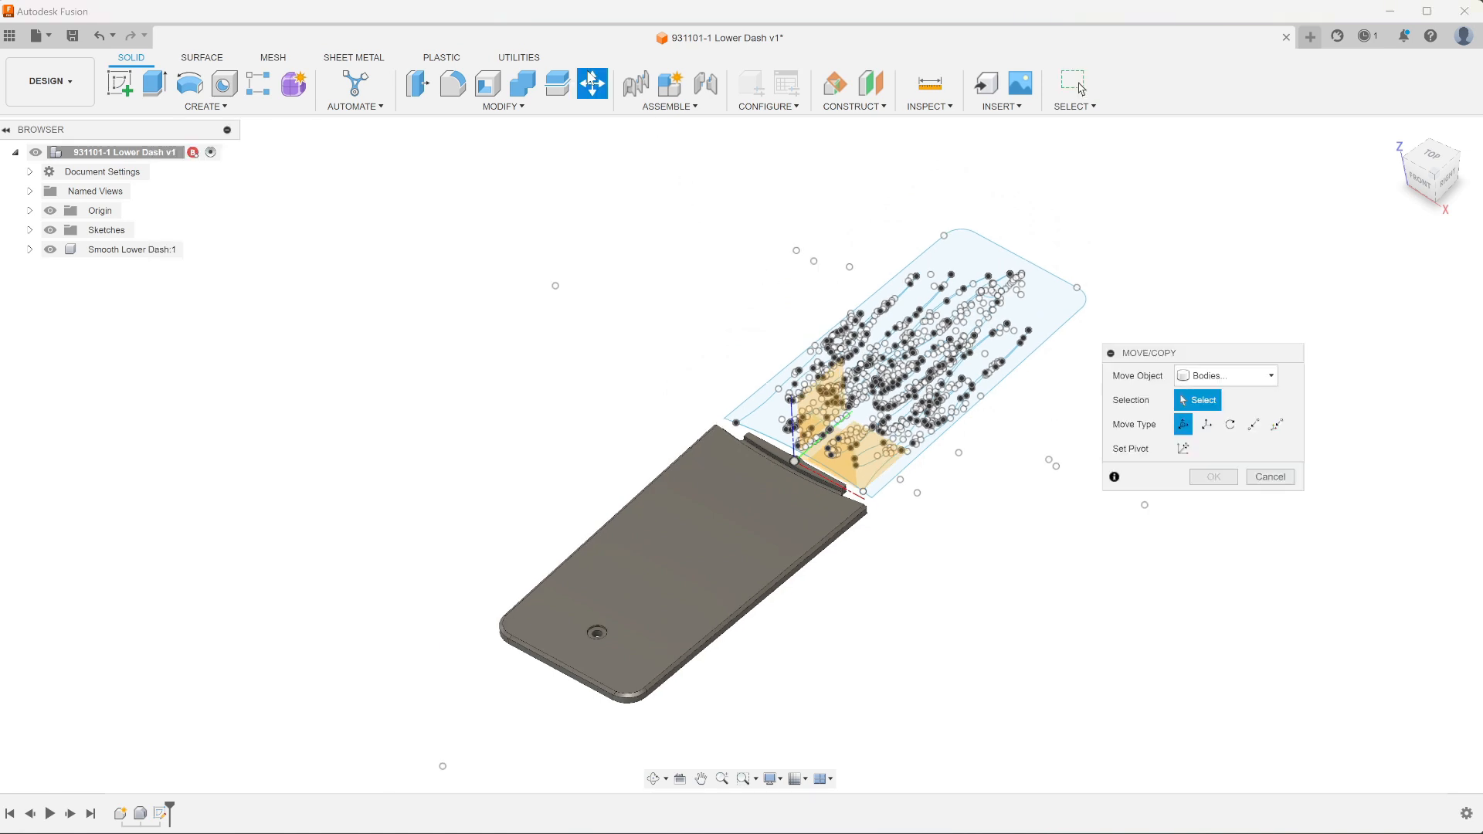
pyautogui.click(1236, 378)
pyautogui.click(1225, 446)
pyautogui.moveTo(1144, 176); pyautogui.dragTo(678, 546)
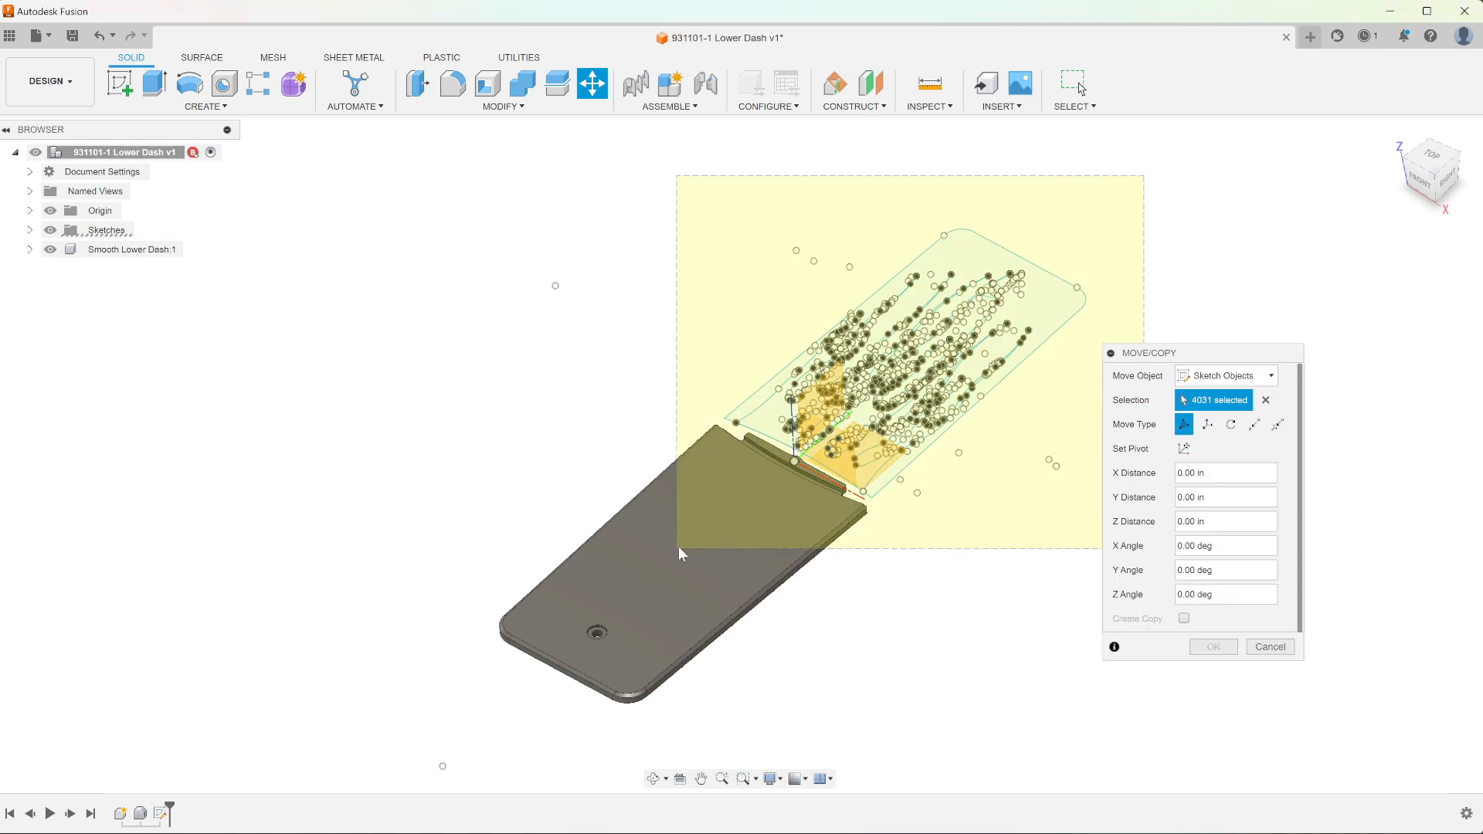
pyautogui.click(978, 363)
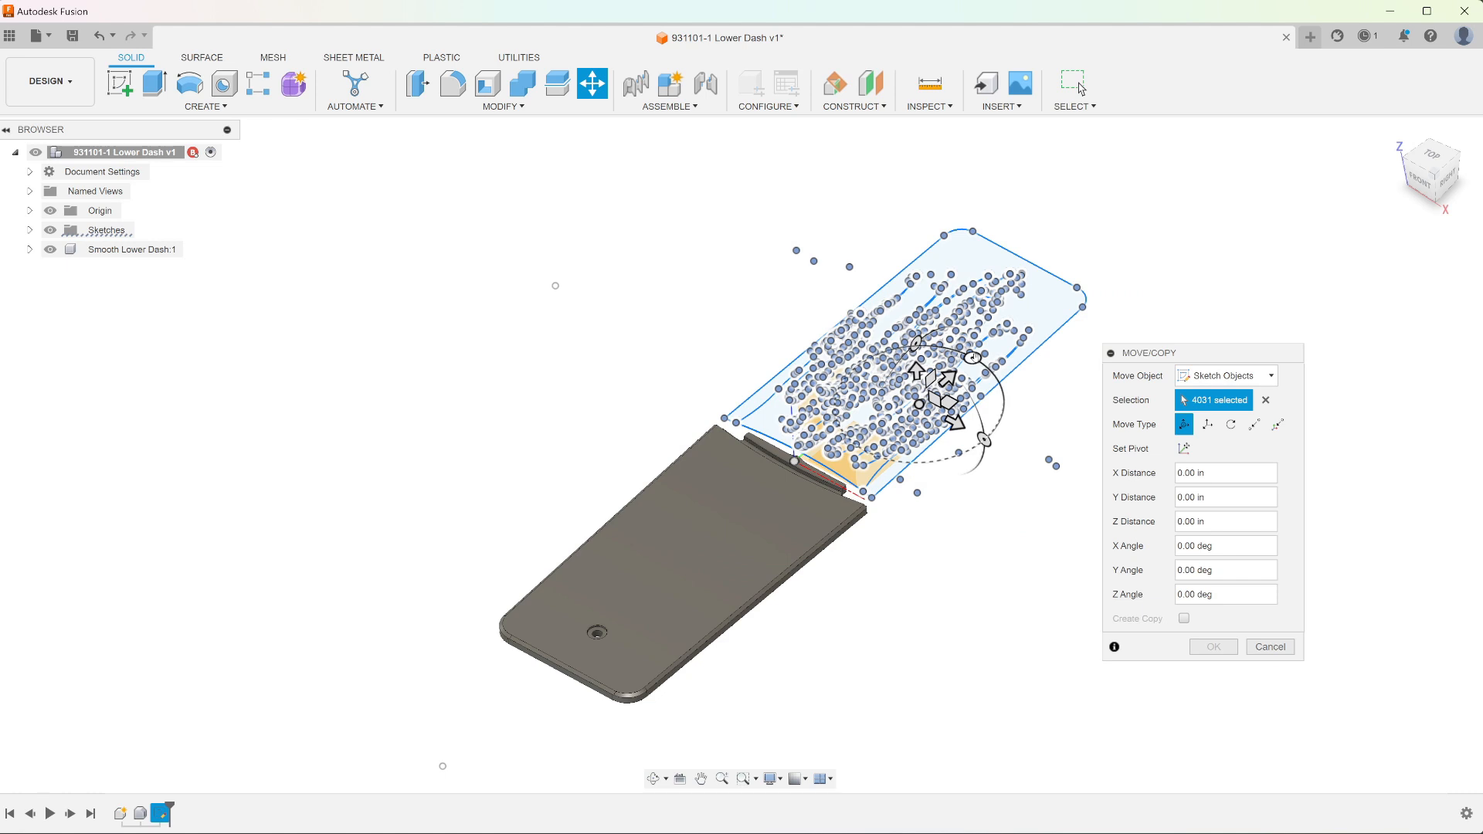
pyautogui.moveTo(989, 383); pyautogui.dragTo(927, 461)
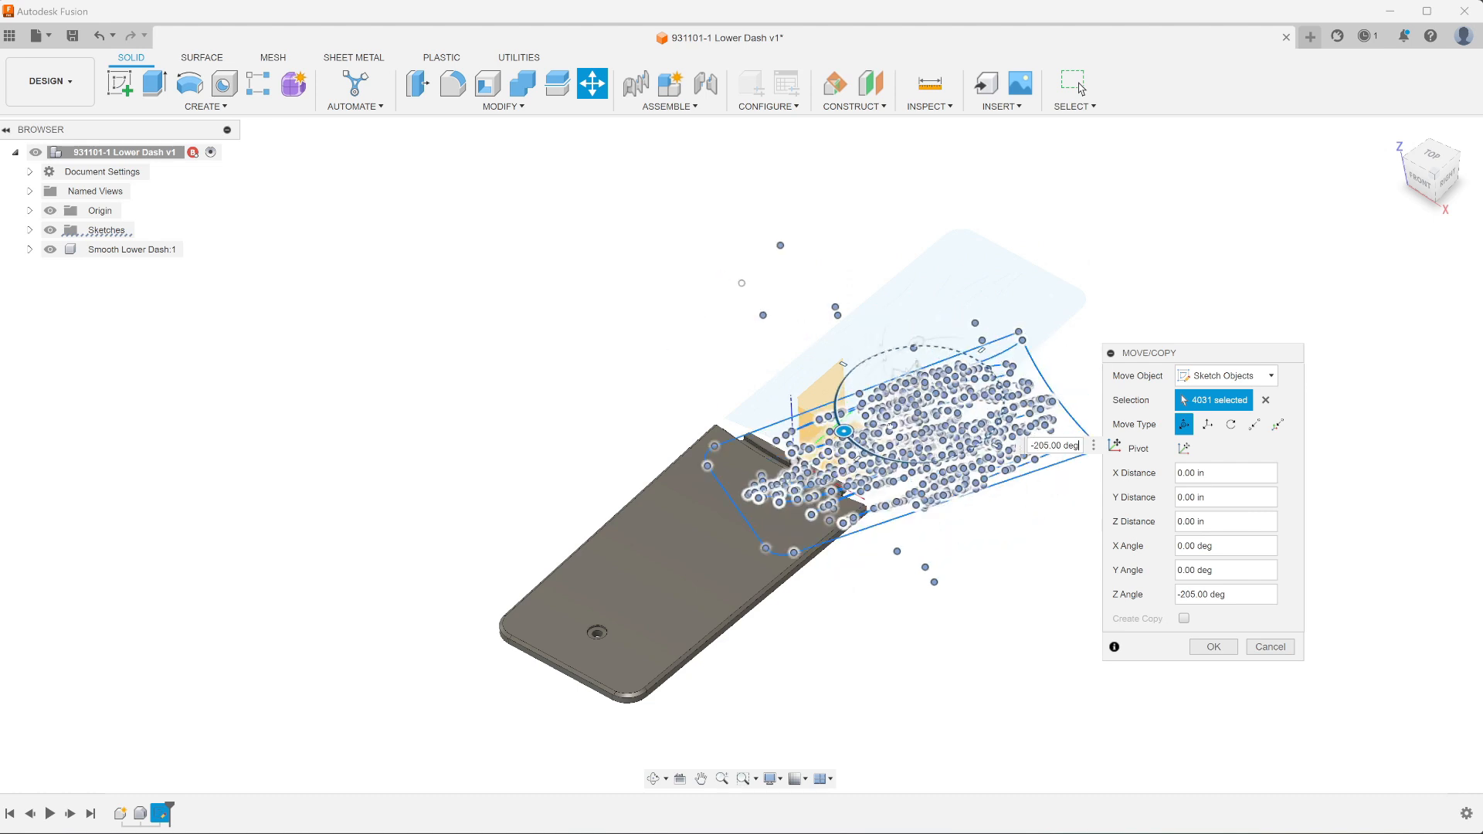
pyautogui.moveTo(892, 426); pyautogui.dragTo(891, 424)
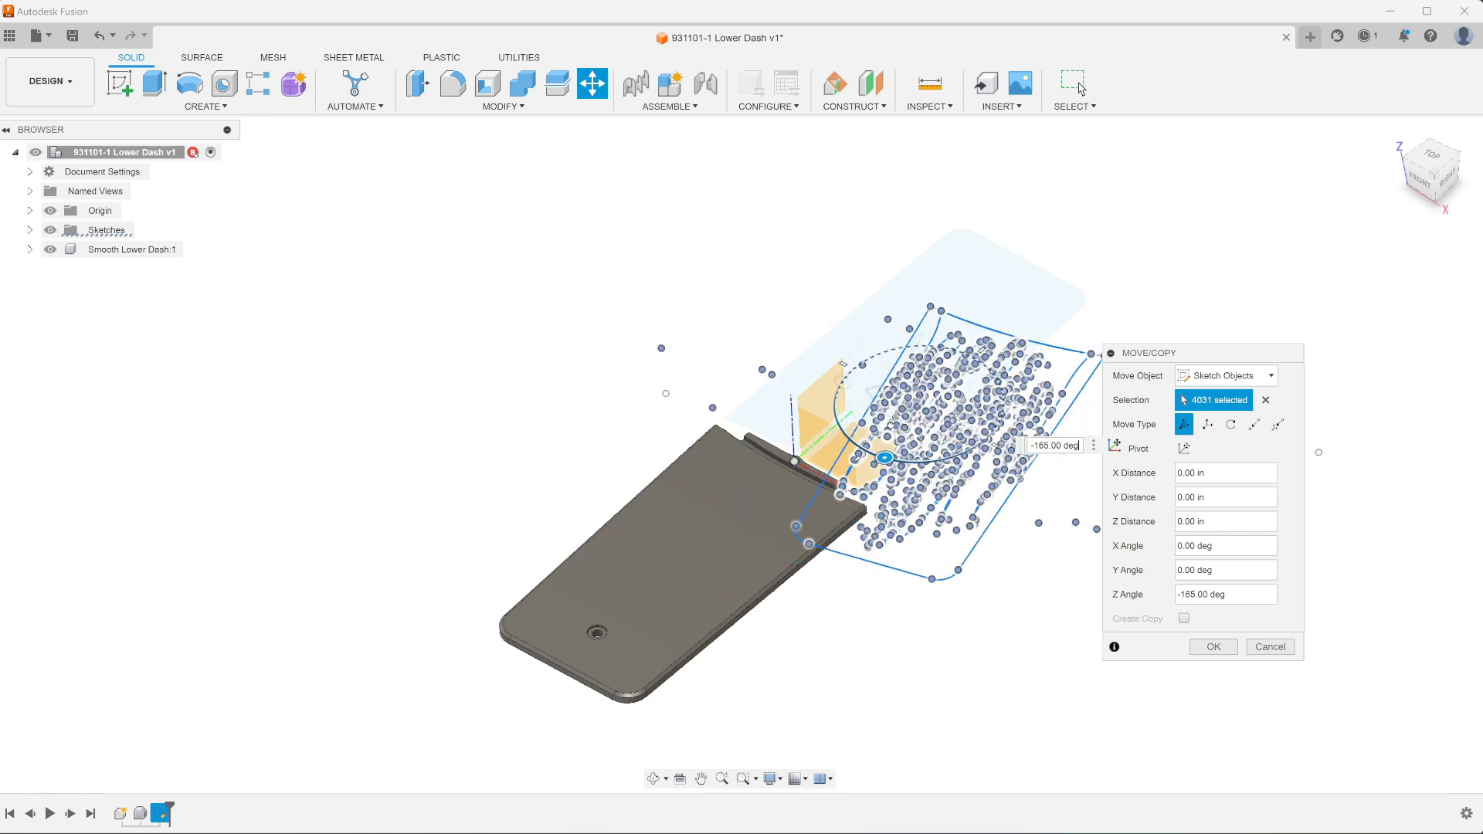
pyautogui.moveTo(884, 426); pyautogui.dragTo(872, 419)
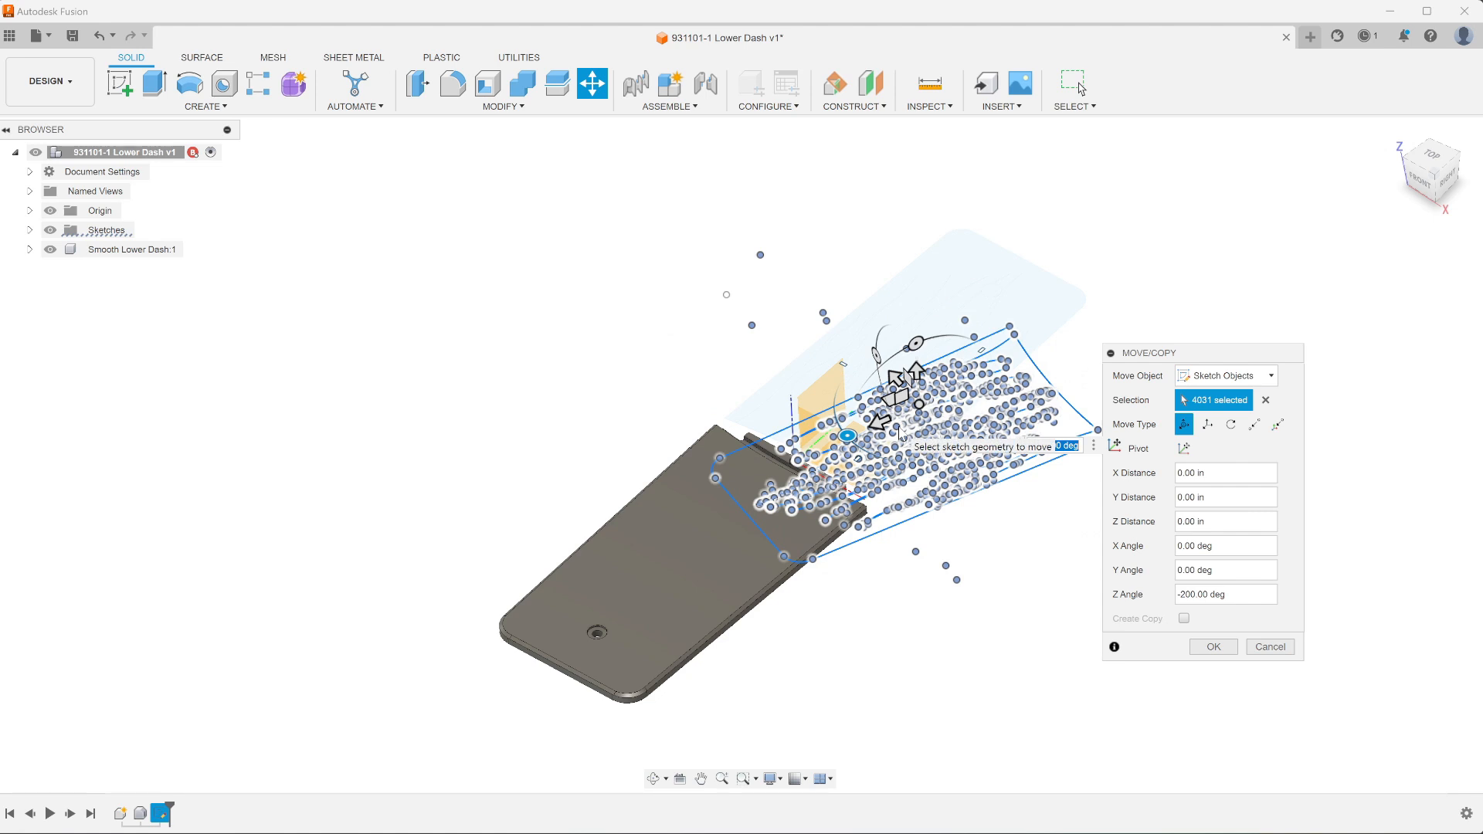
pyautogui.write('80')
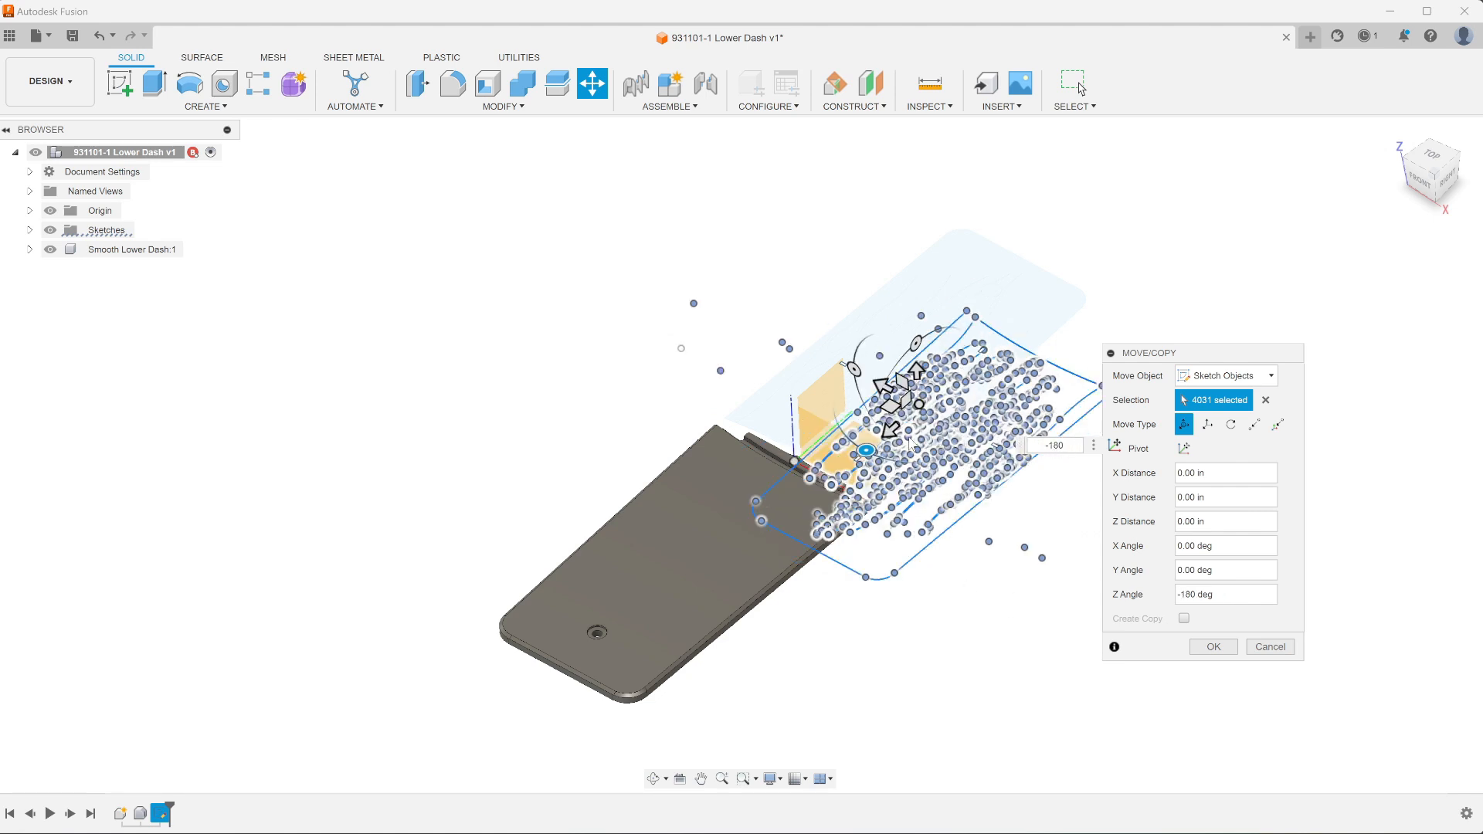
# Step: Try to shift the rotated flame sketch towards the dash panel in 1 in Y increments, and cancel the whole move
pyautogui.click(889, 428)
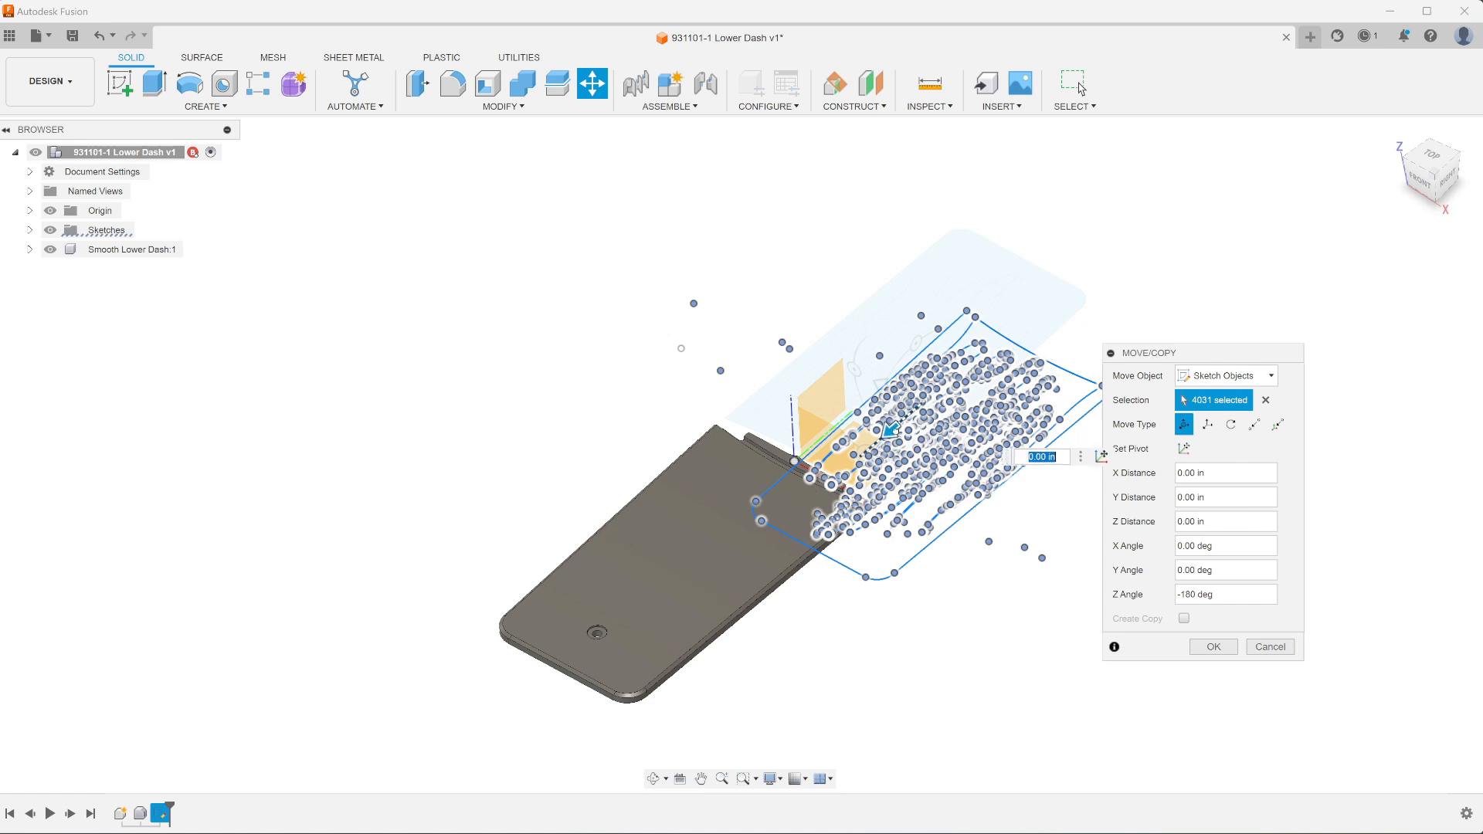
pyautogui.write('1')
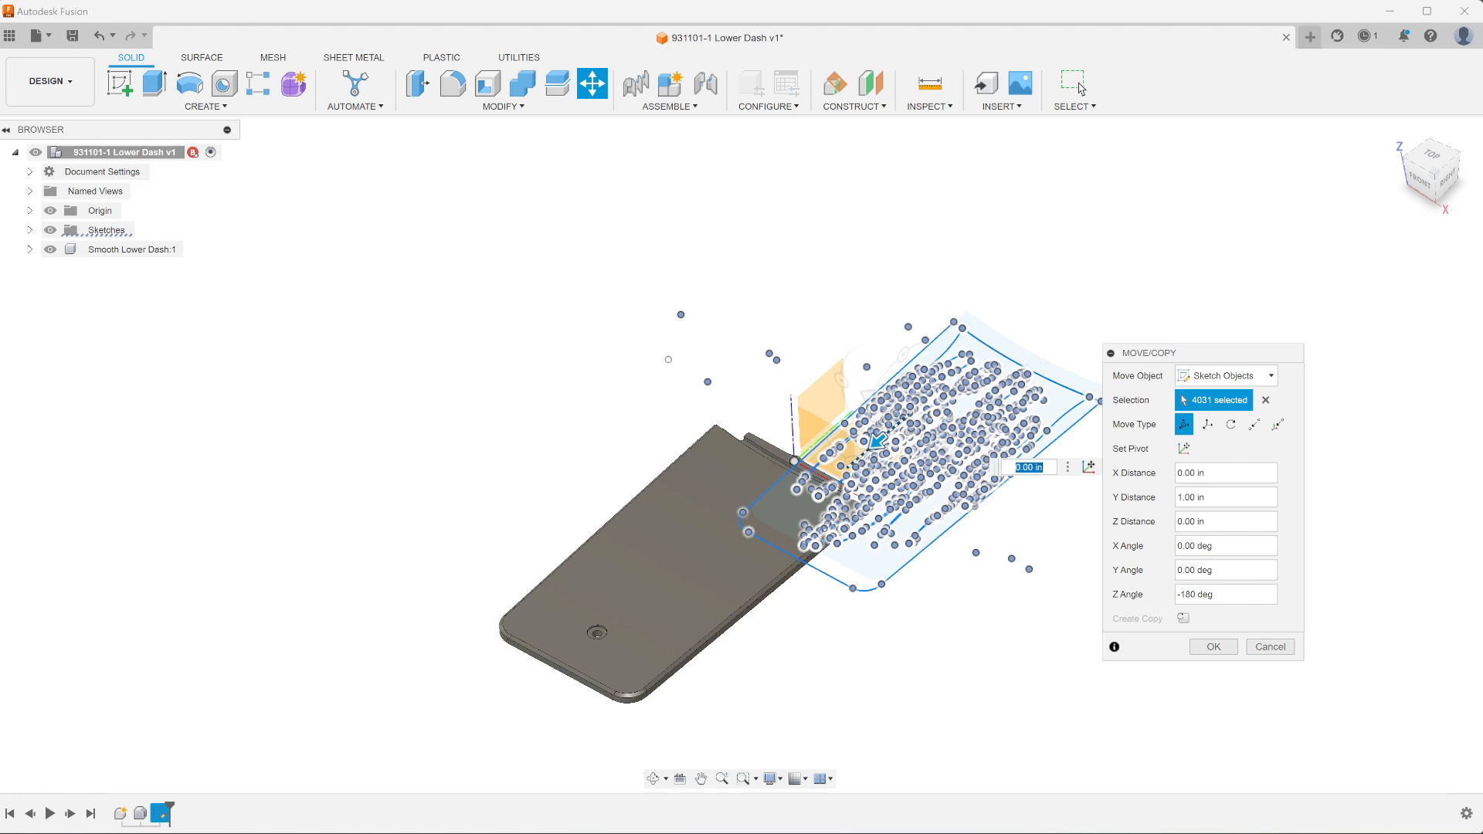
pyautogui.press('Return')
pyautogui.moveTo(863, 453); pyautogui.dragTo(748, 553)
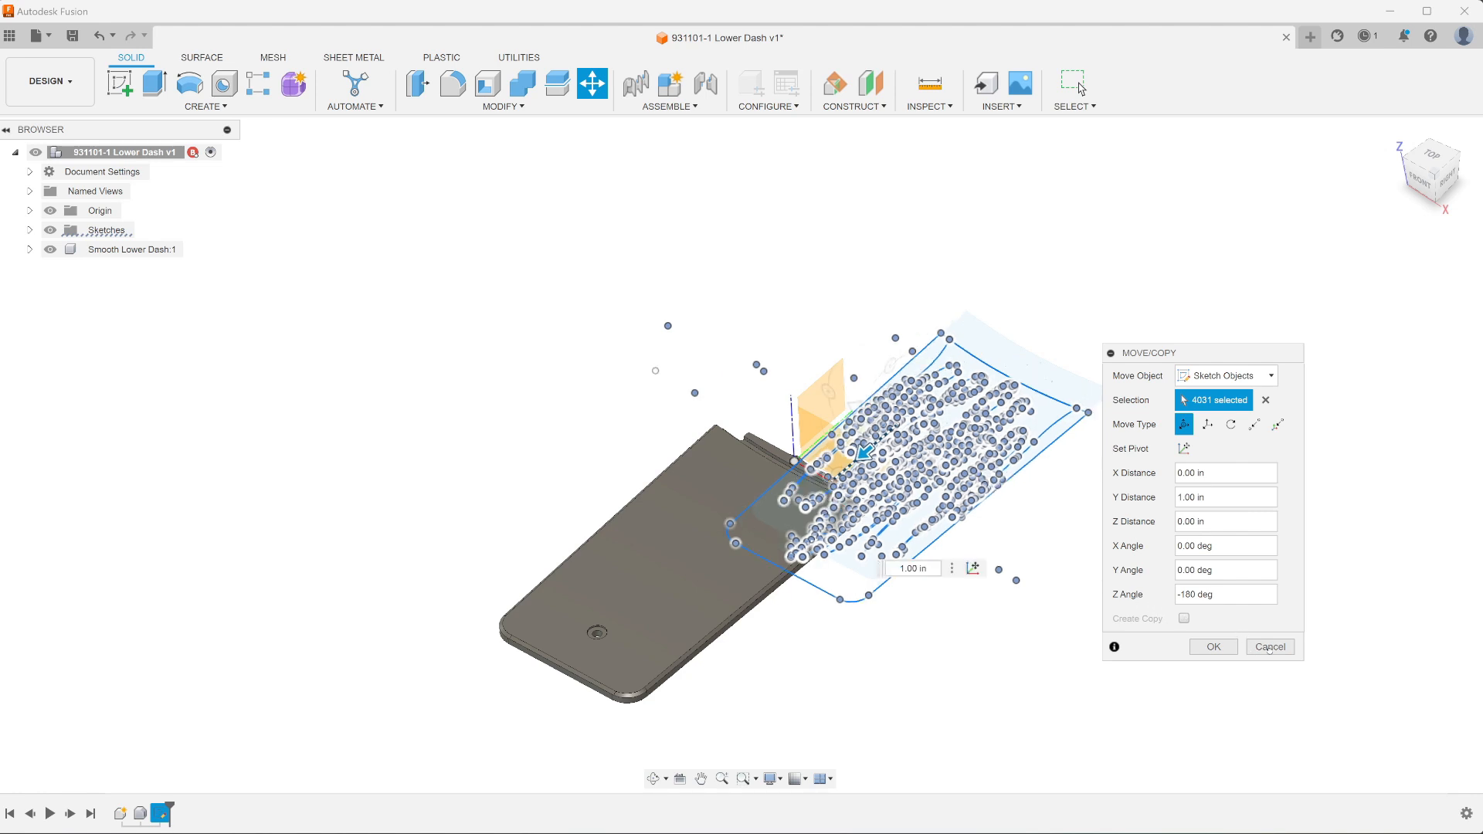
pyautogui.click(1270, 647)
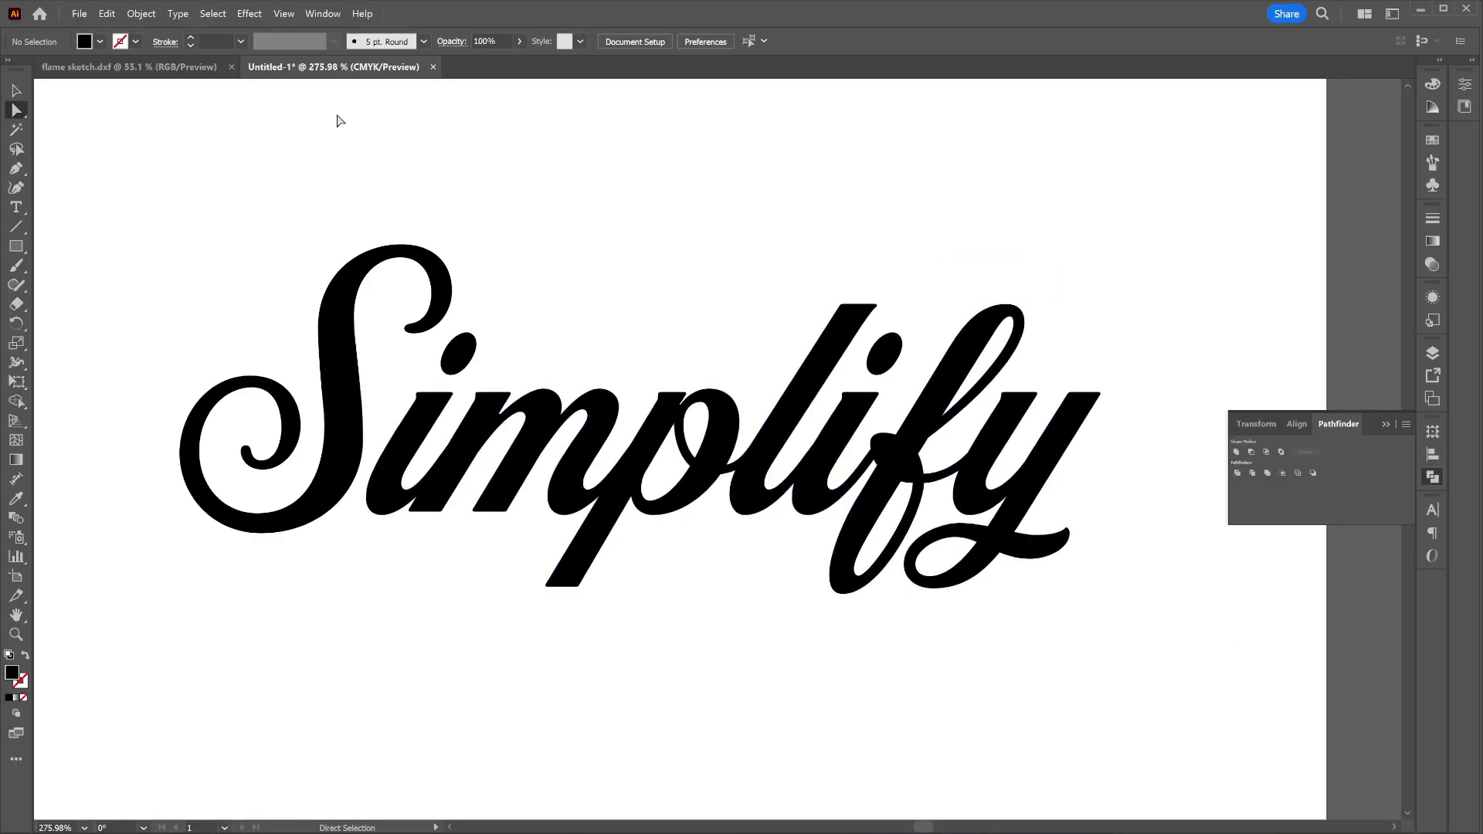
# Step: In Illustrator, simplify the paths of the whole "Simplify" lettering to 90 points and deselect it
pyautogui.moveTo(159, 193); pyautogui.dragTo(1196, 698)
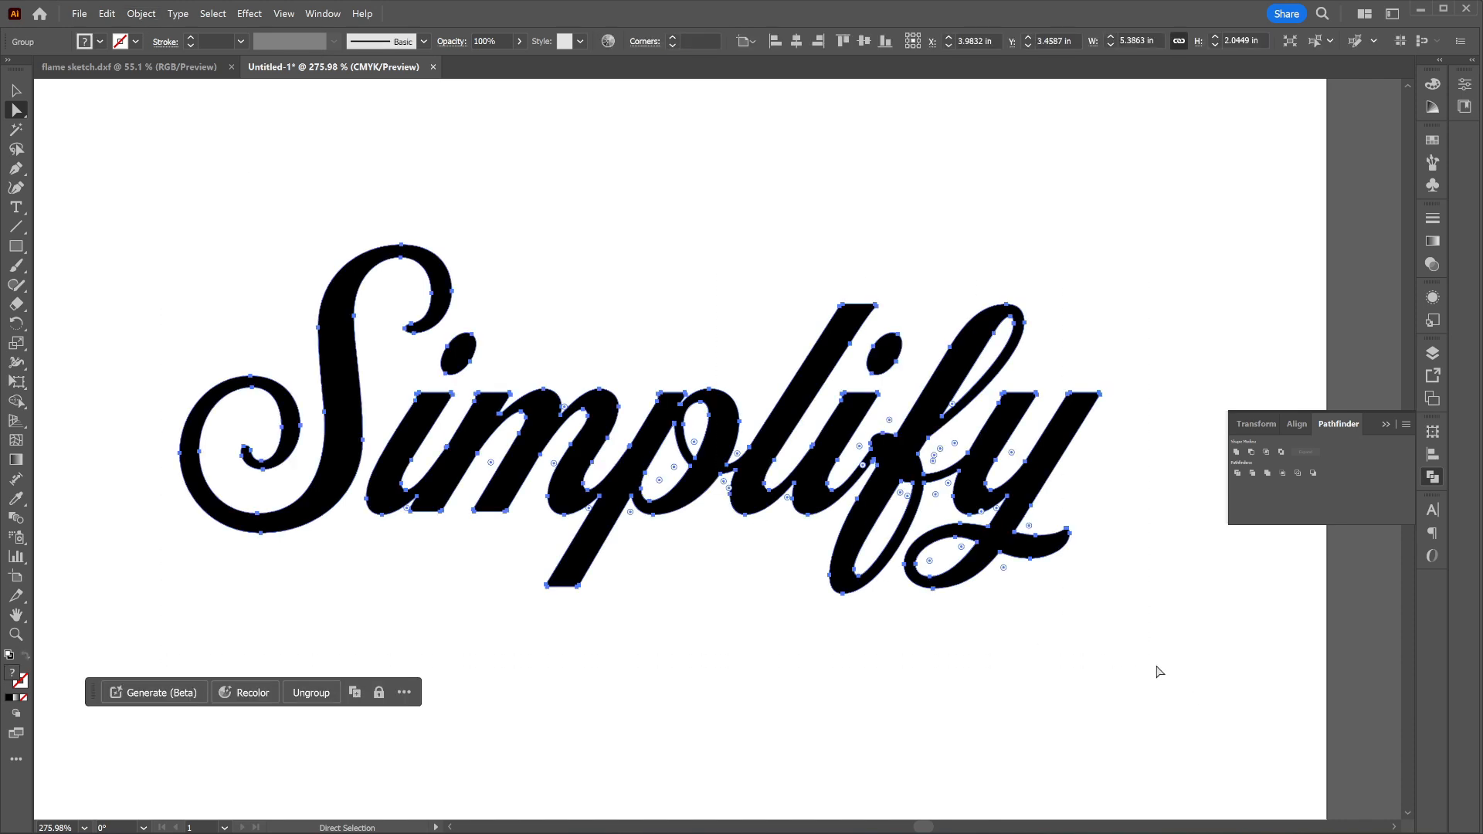
pyautogui.click(141, 14)
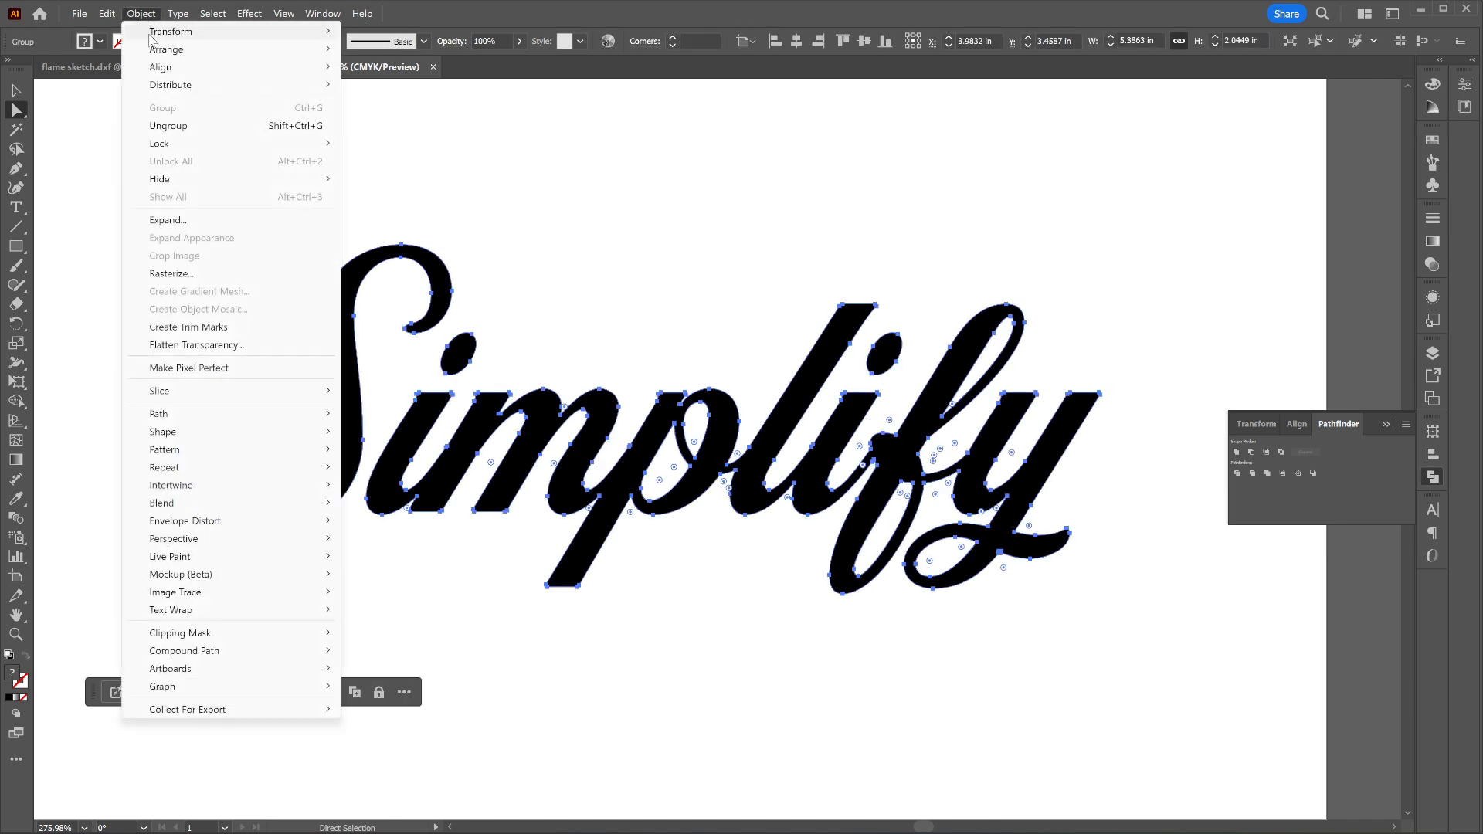
pyautogui.moveTo(241, 417)
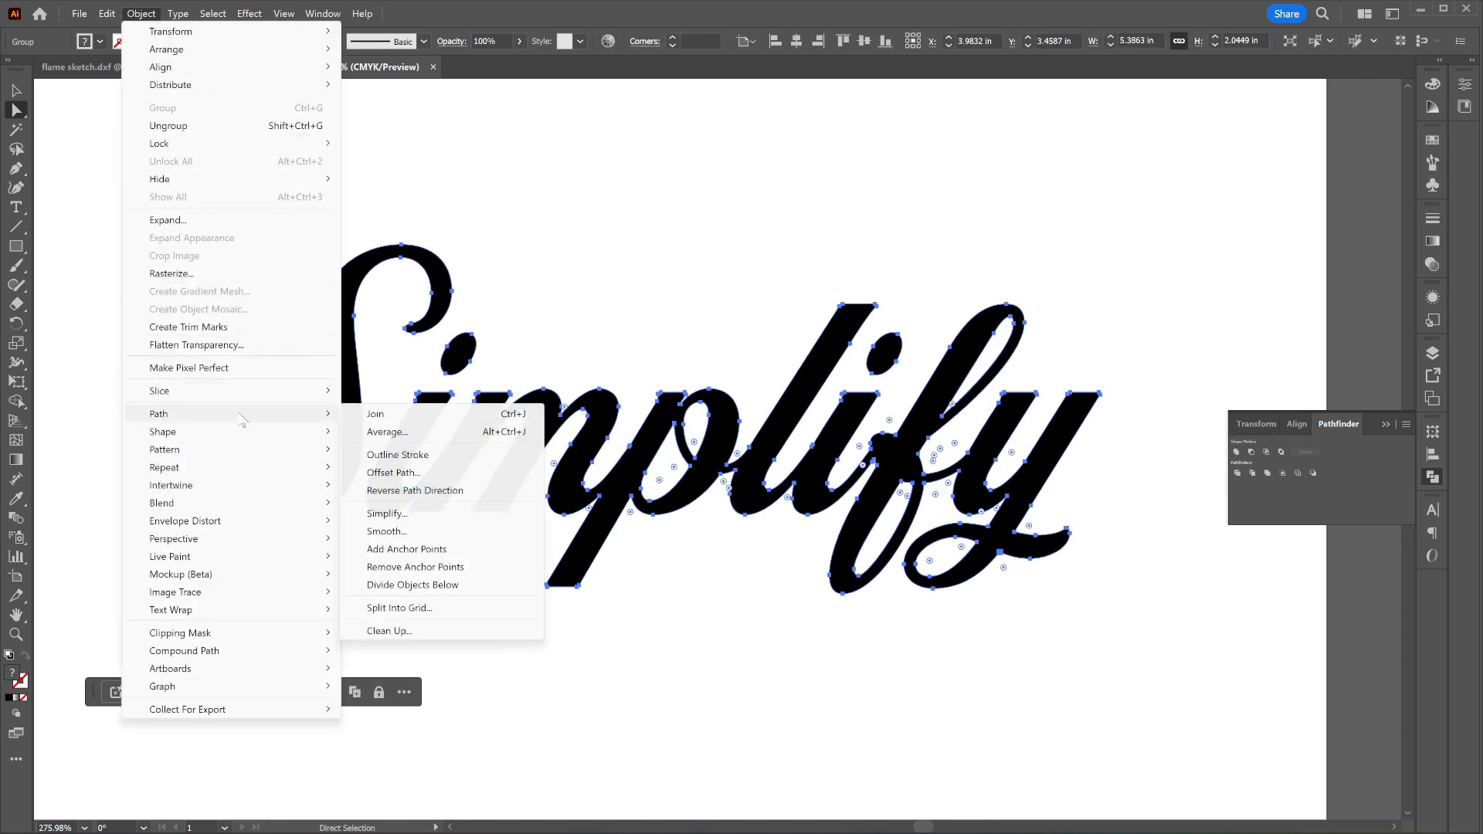
pyautogui.click(431, 522)
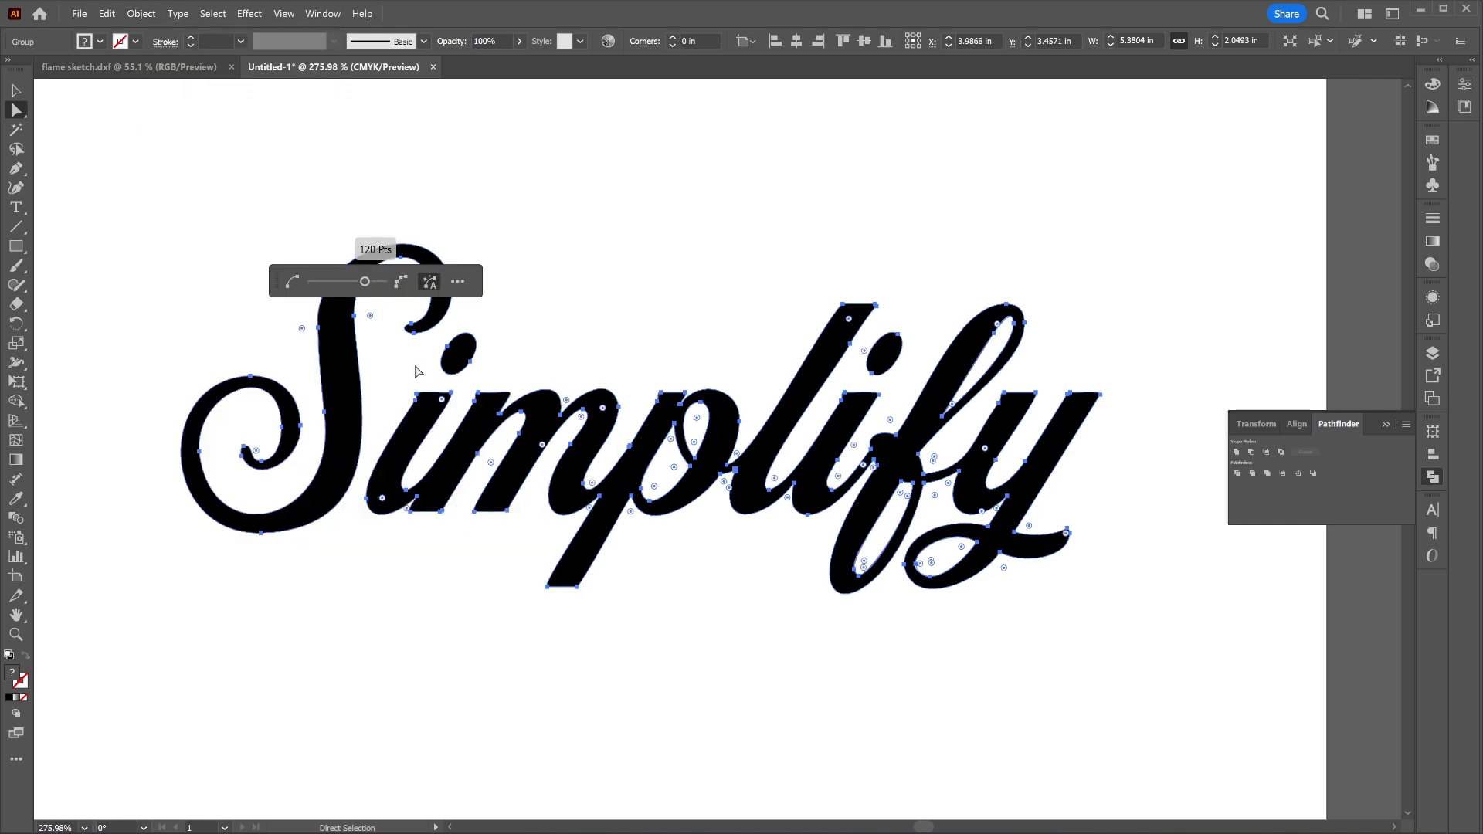
pyautogui.moveTo(279, 276); pyautogui.dragTo(410, 201)
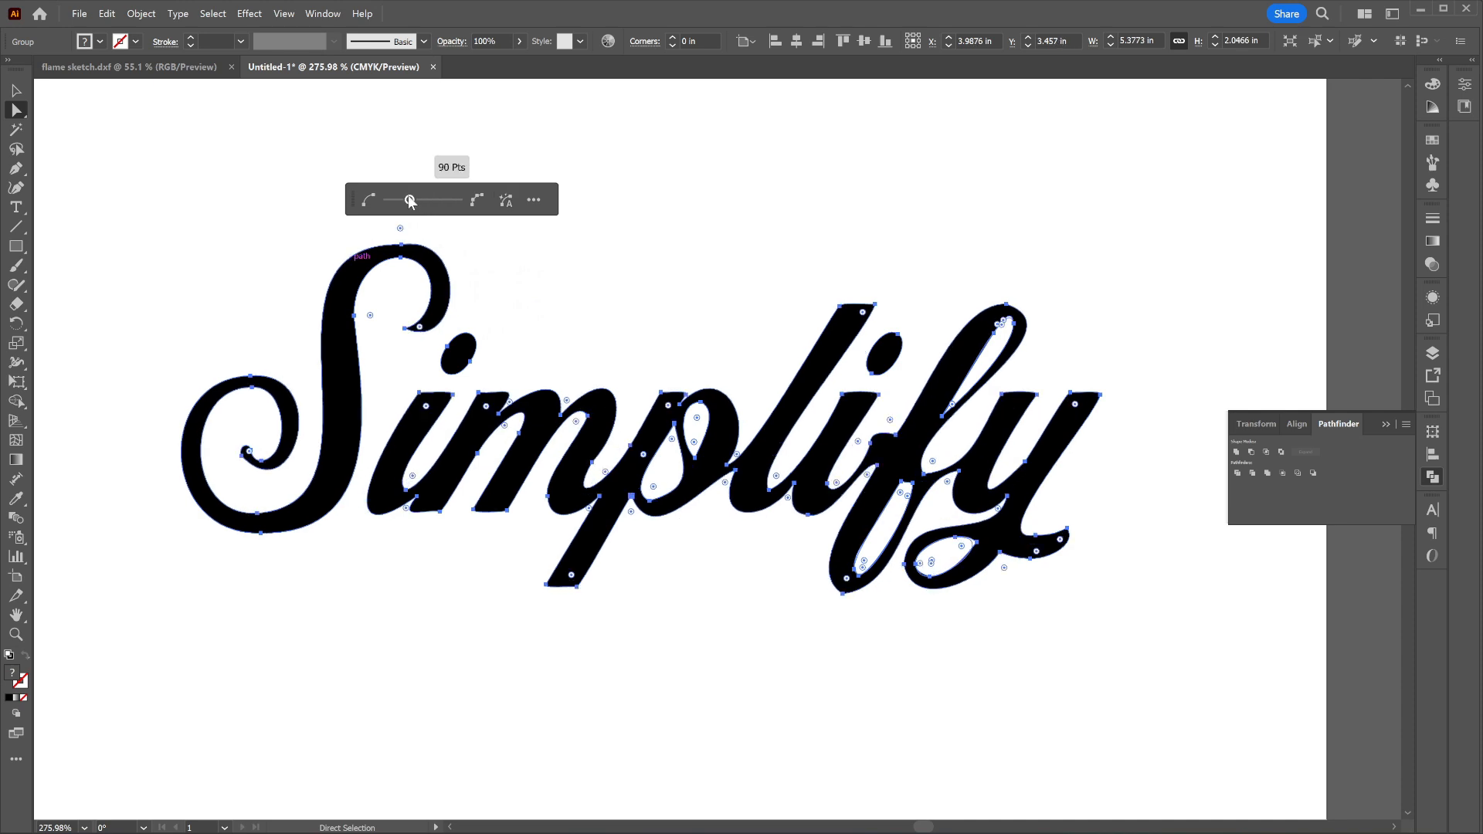
pyautogui.click(594, 280)
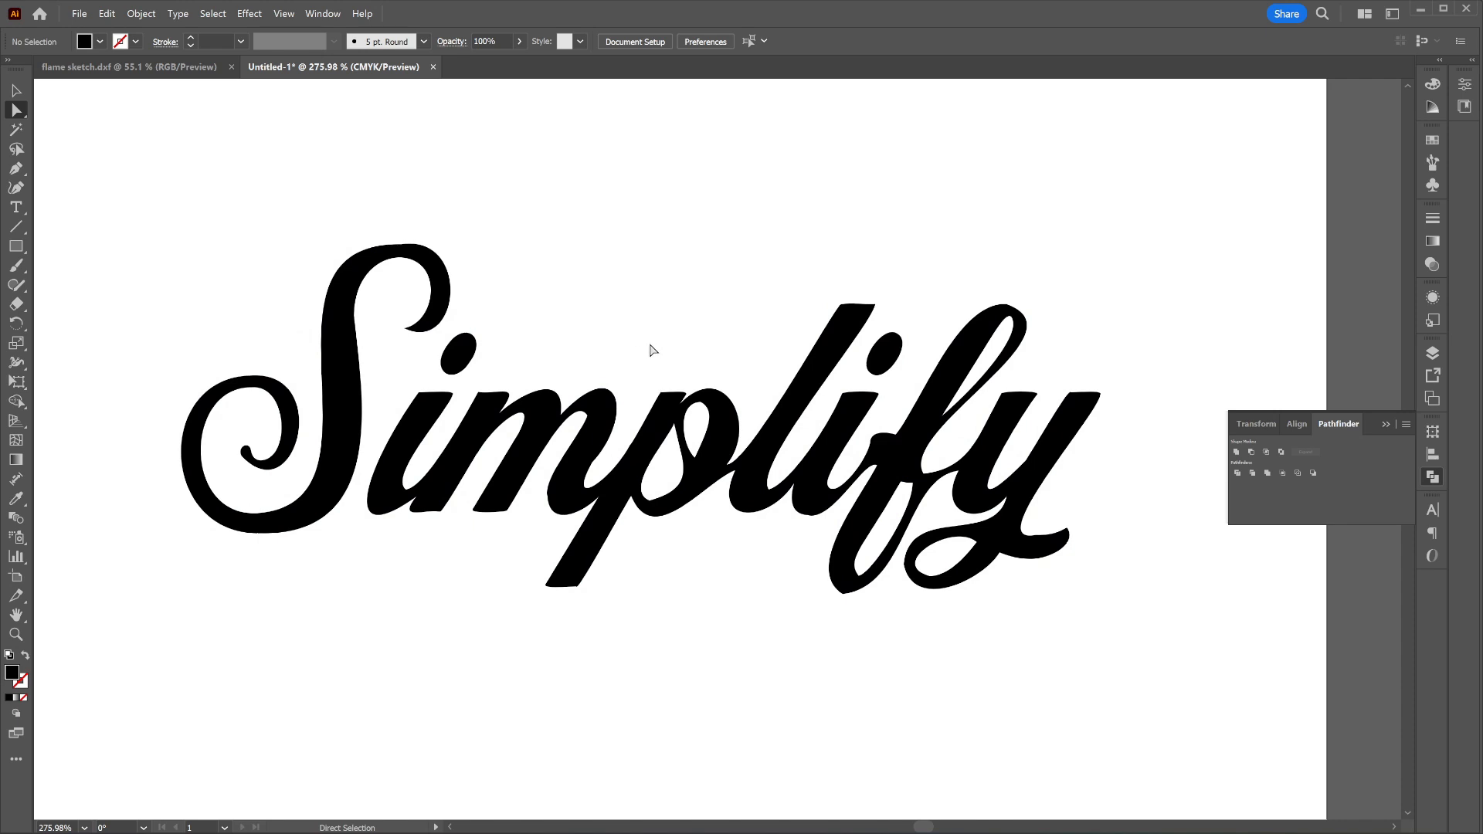
pyautogui.click(698, 395)
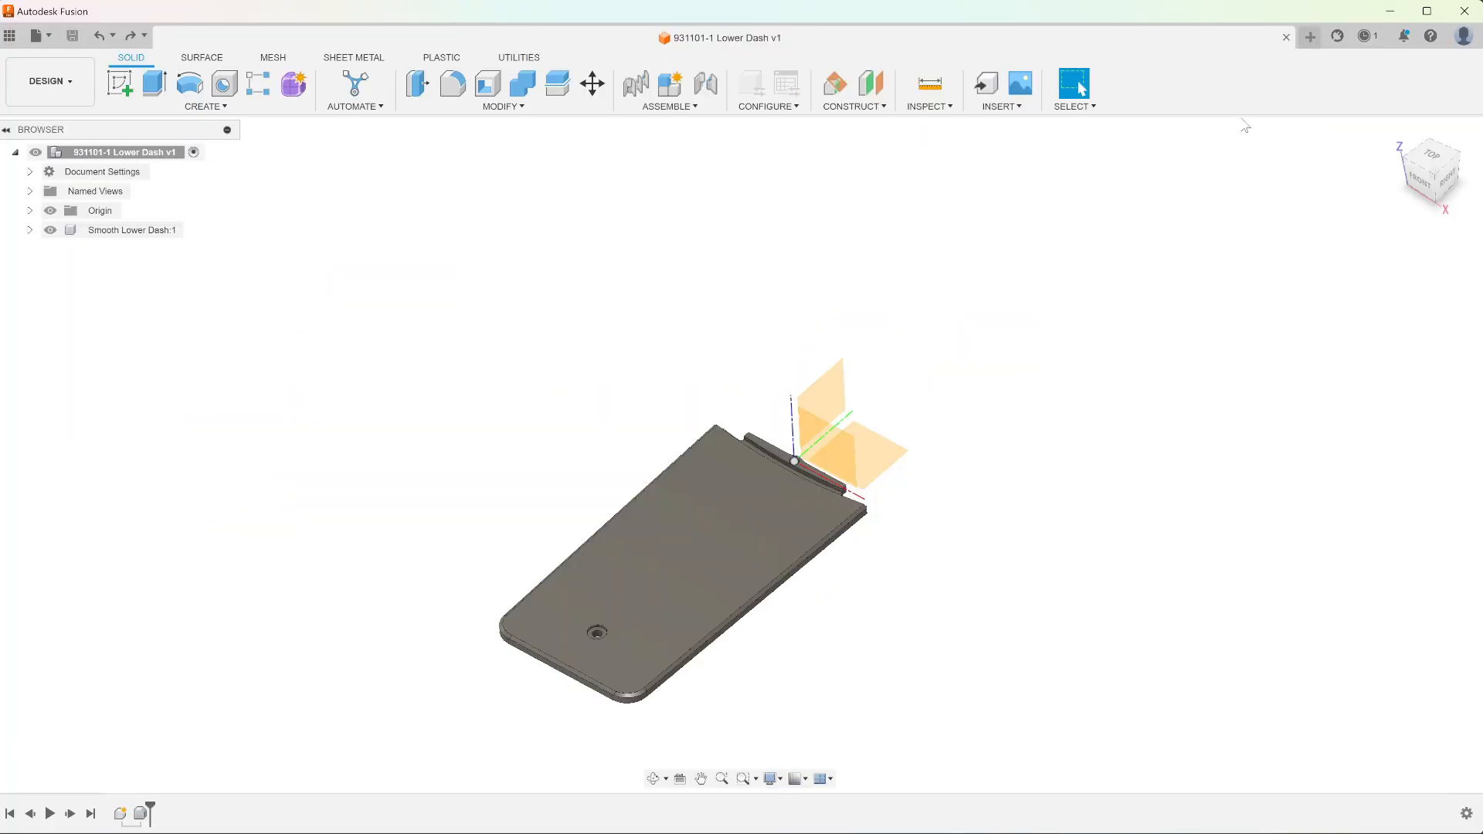
# Step: In Fusion, create a new design and insert the flame DXF on the horizontal origin plane as a single sketch in inches
pyautogui.click(1311, 37)
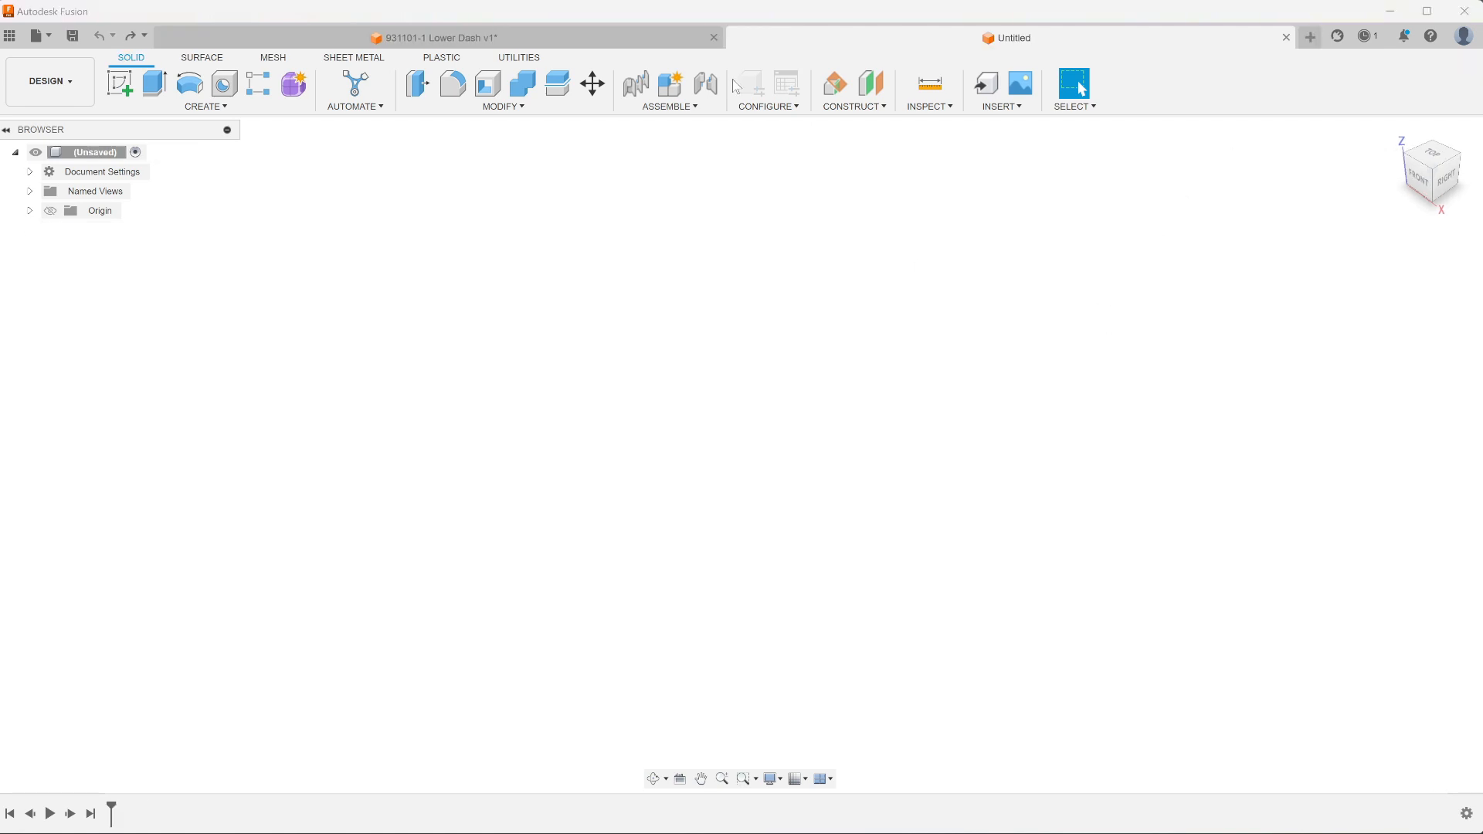
pyautogui.click(985, 108)
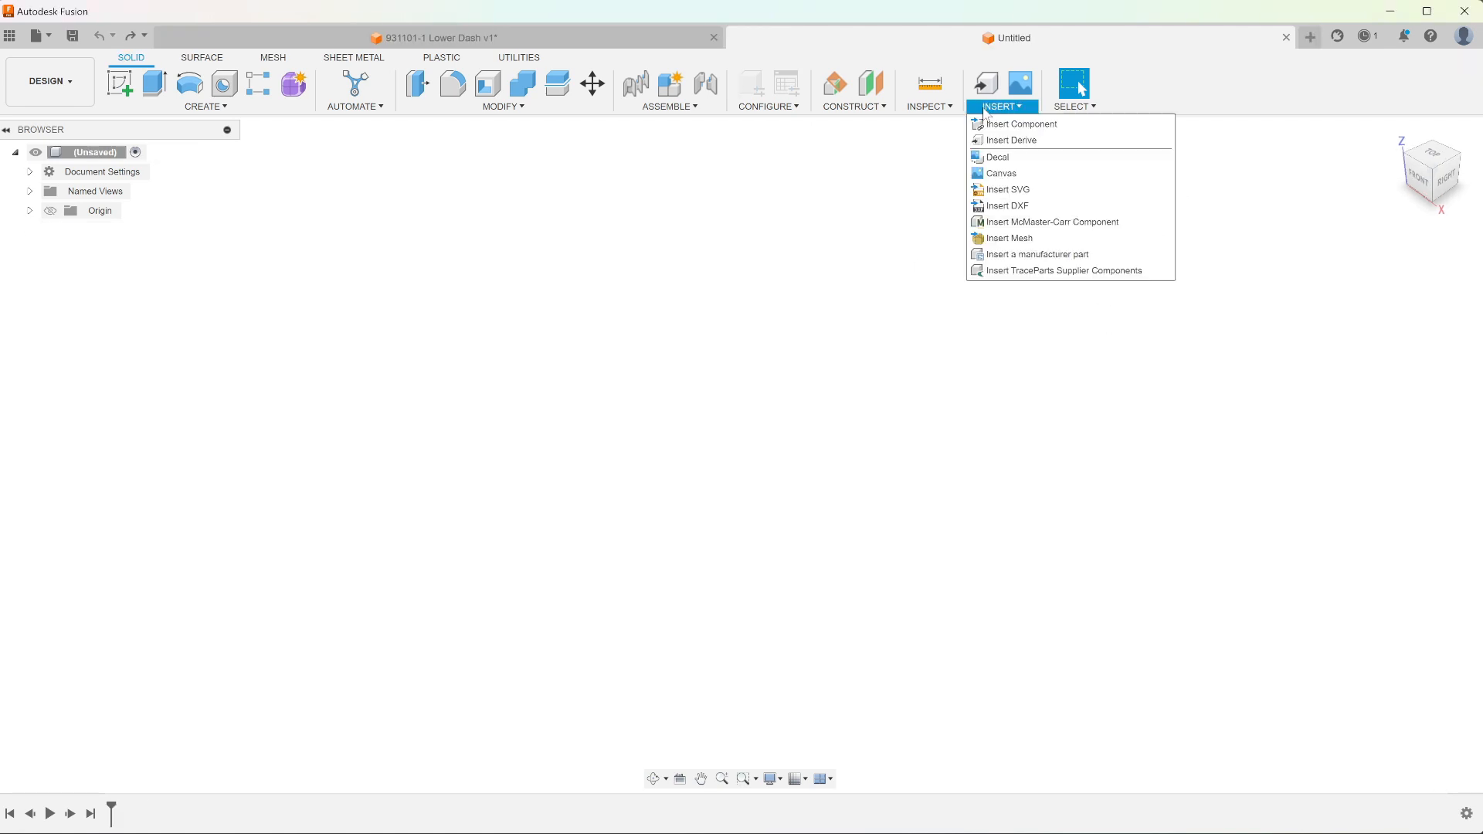
pyautogui.click(1008, 206)
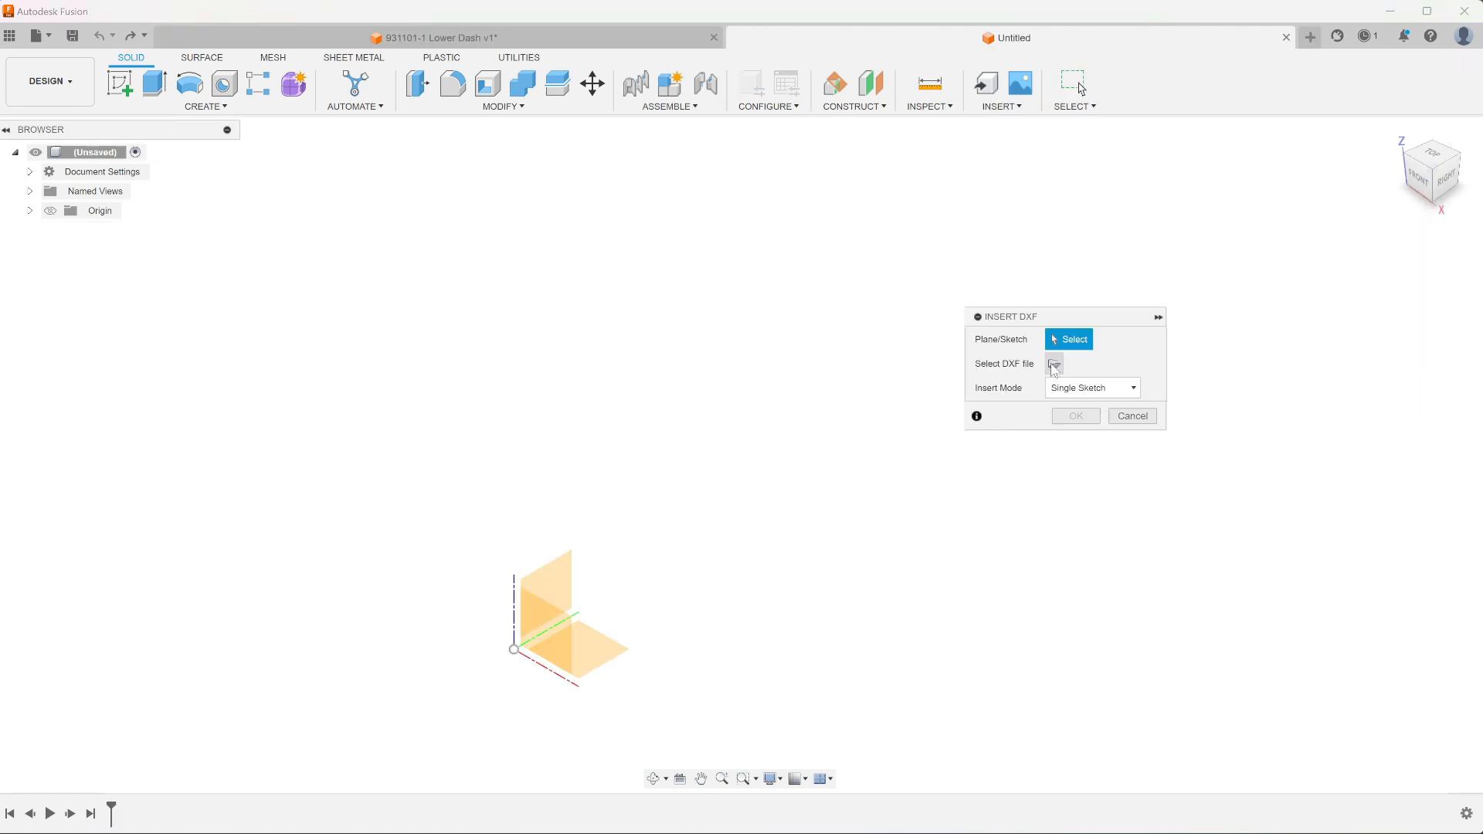
pyautogui.click(585, 664)
pyautogui.click(1054, 363)
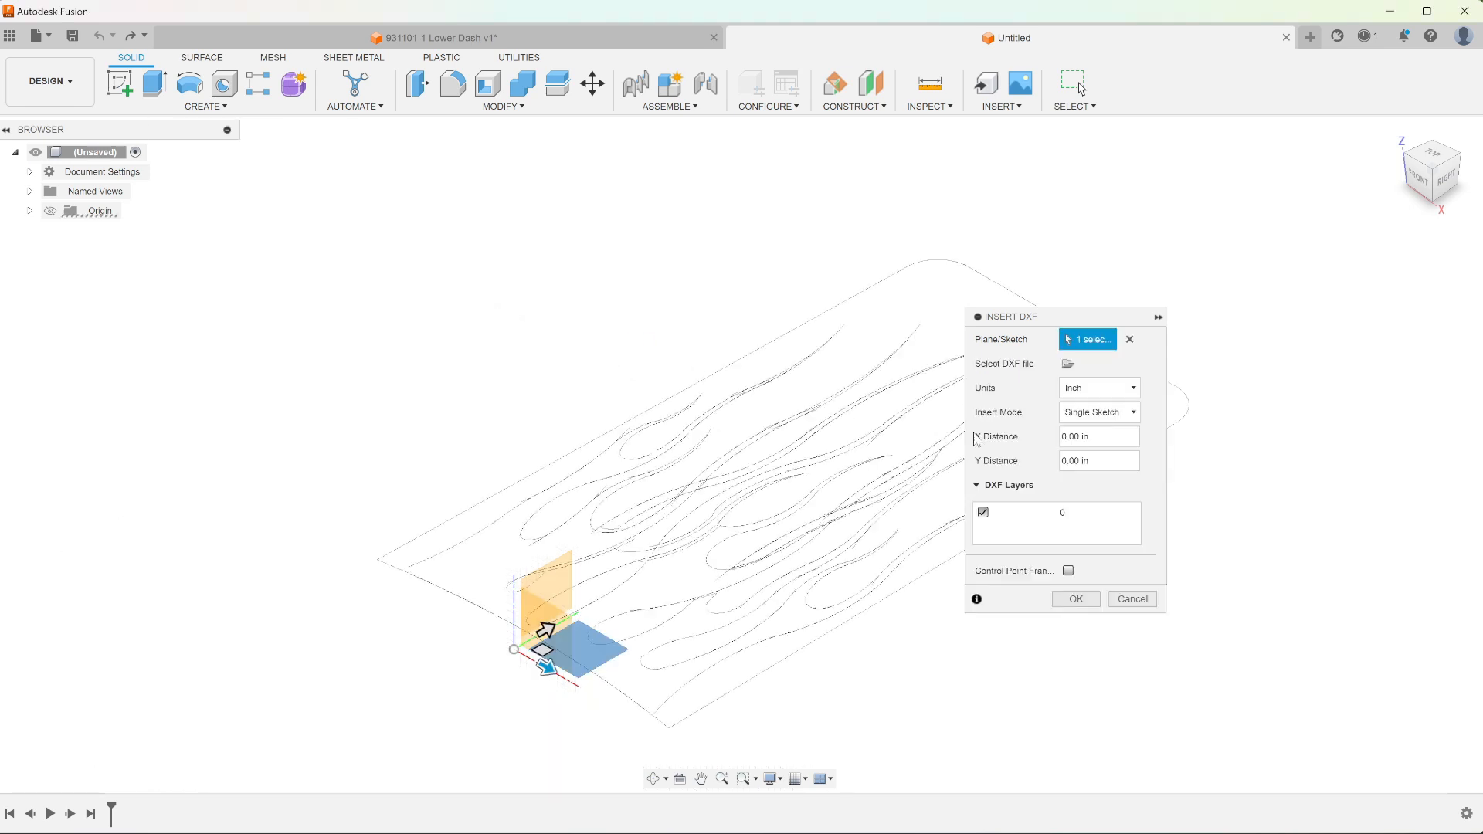
pyautogui.click(1089, 593)
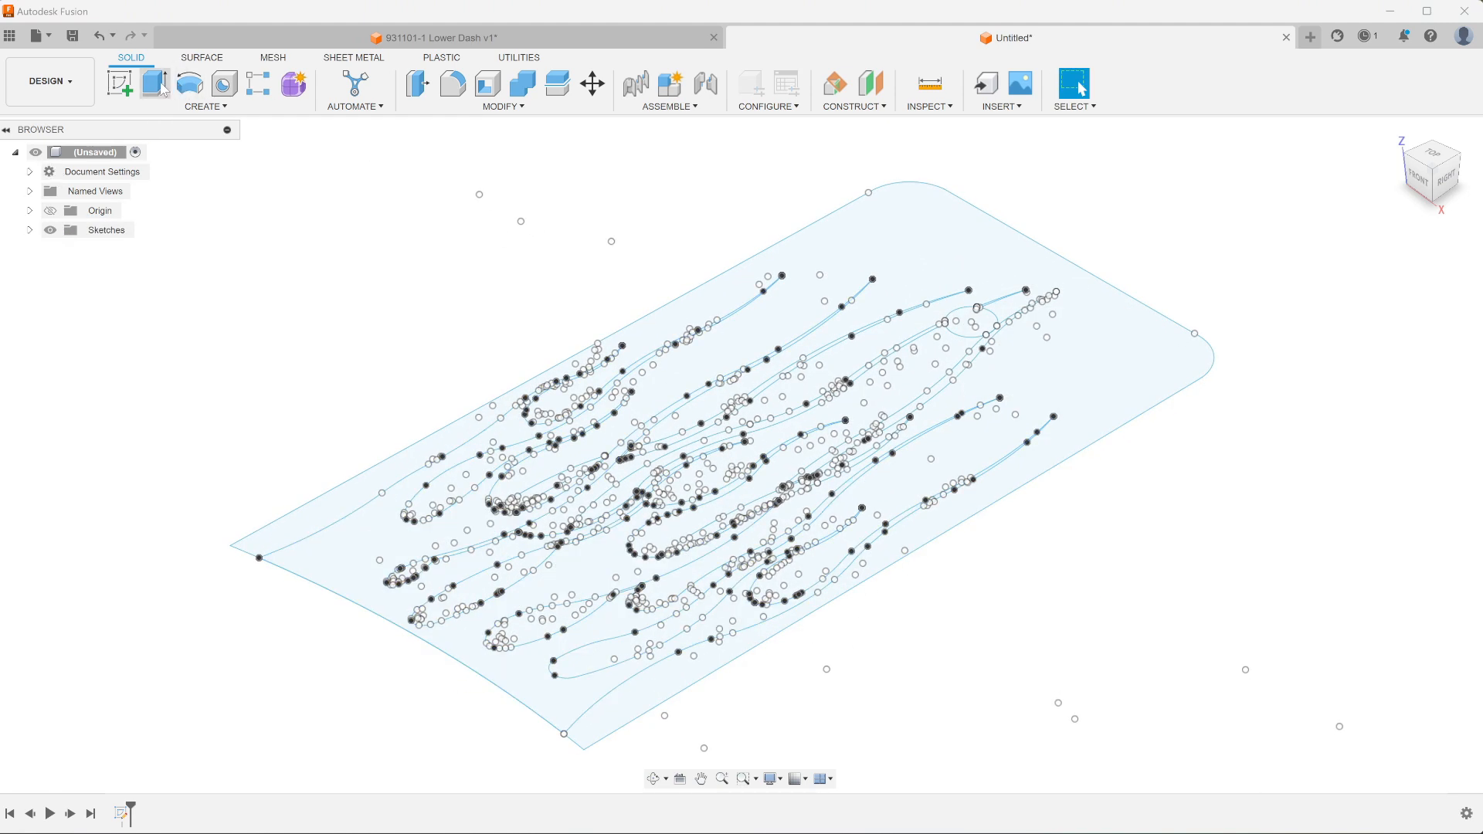
# Step: Extrude all seven flame profiles 0.01 in as new bodies, leaving out the surrounding panel area and the hole
pyautogui.press('e')
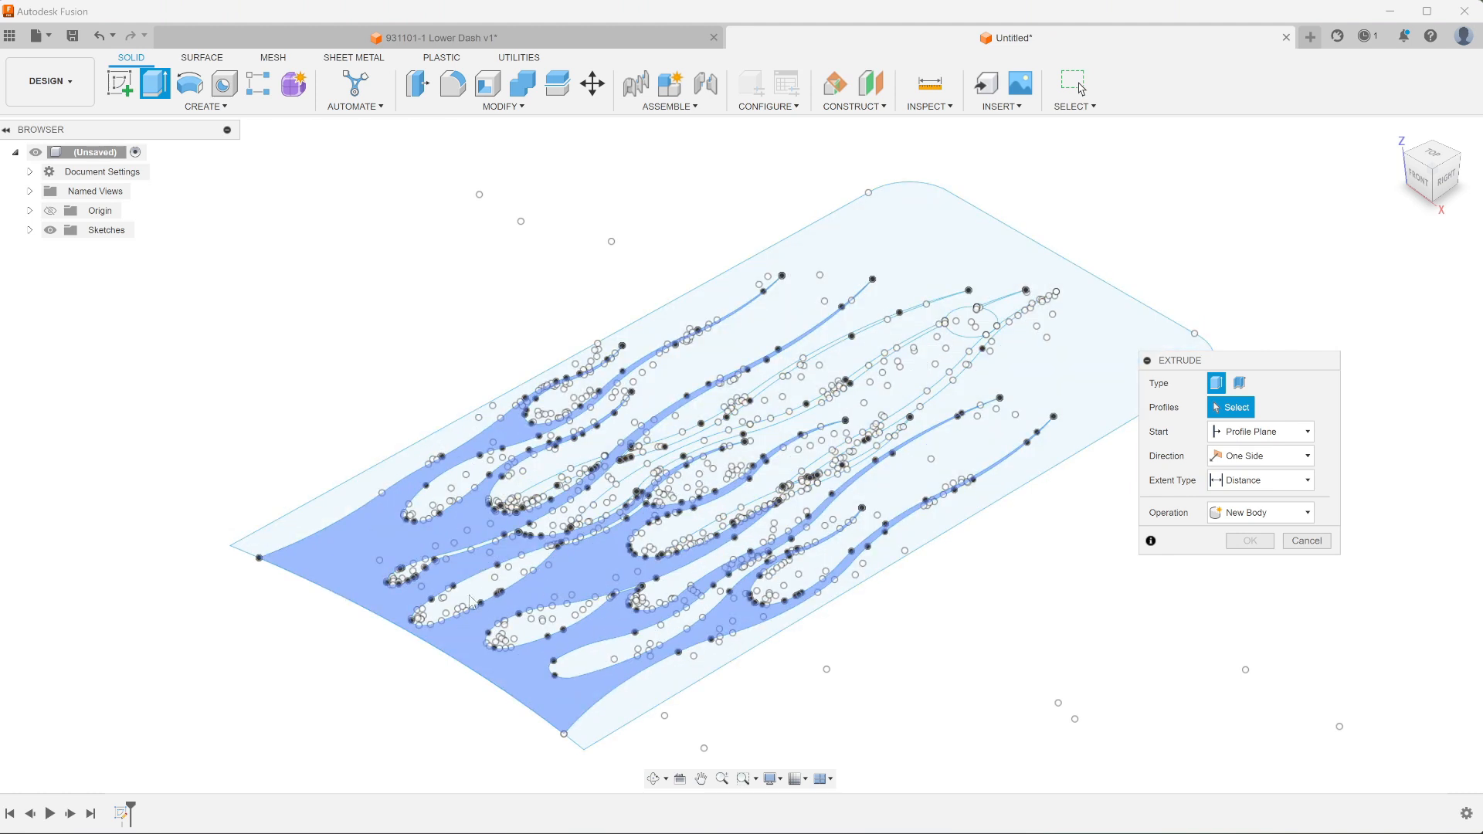
pyautogui.click(618, 462)
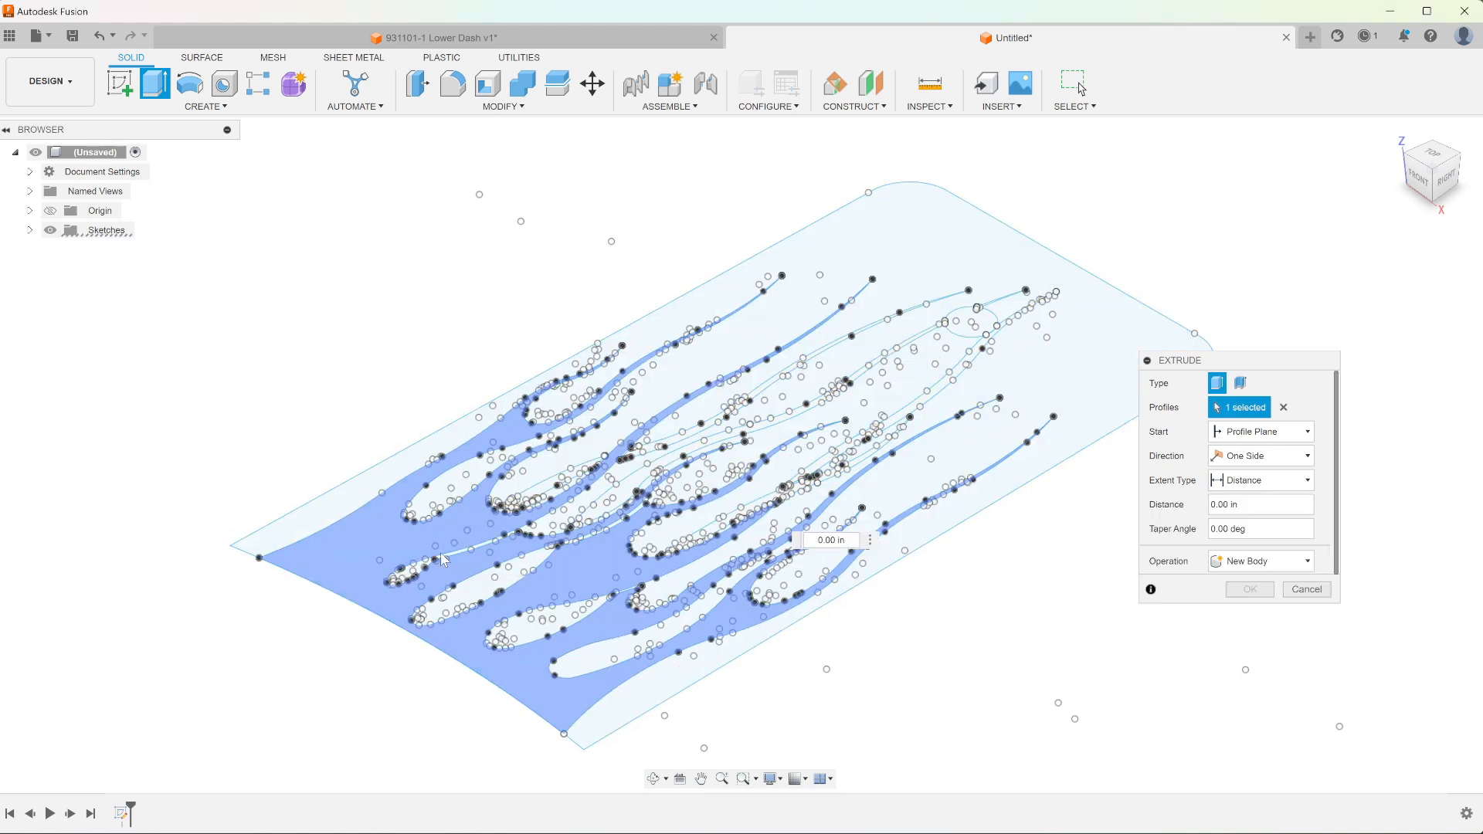
pyautogui.click(614, 459)
pyautogui.click(552, 481)
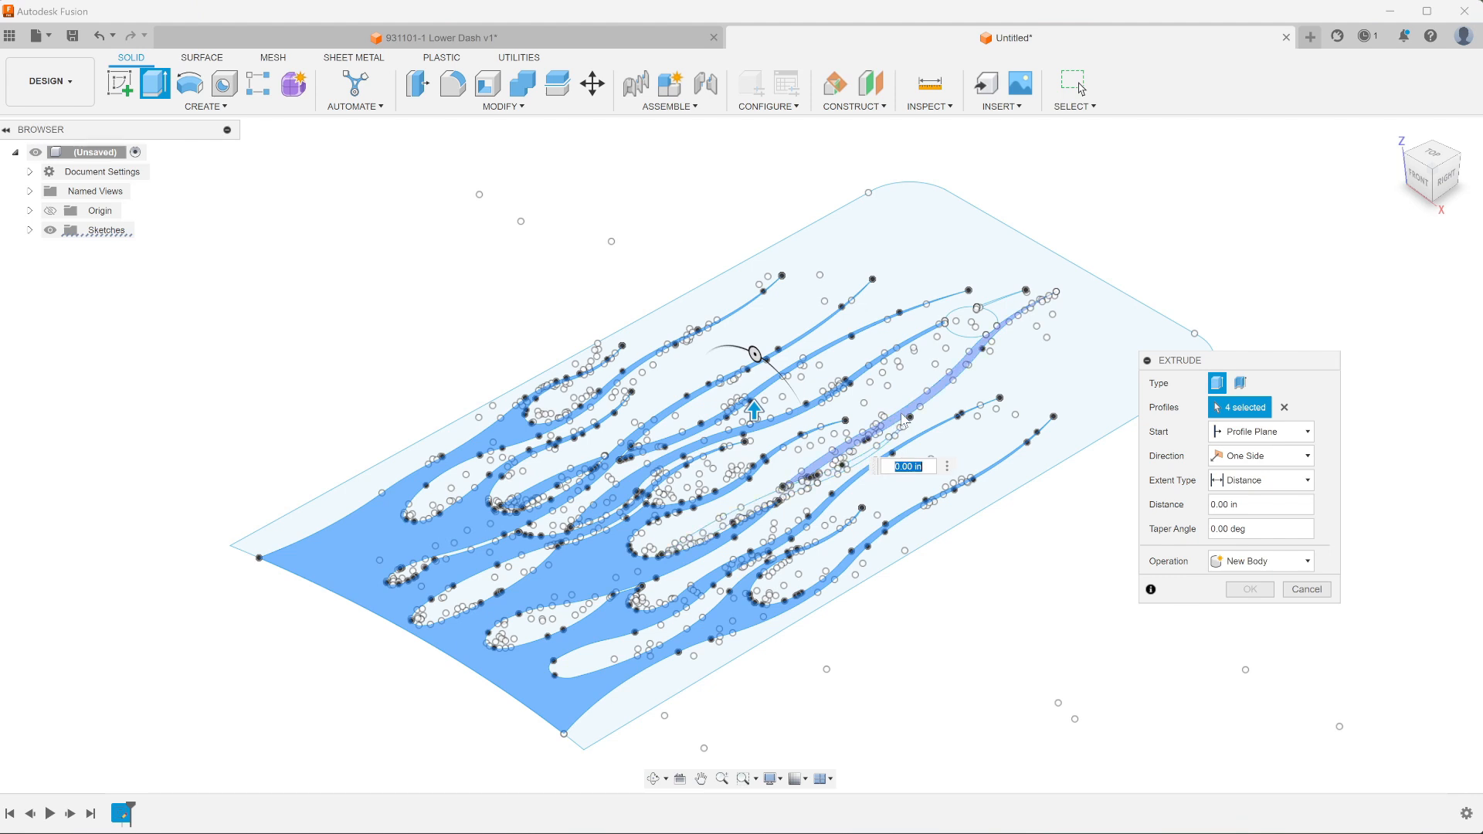
pyautogui.click(900, 419)
pyautogui.click(954, 376)
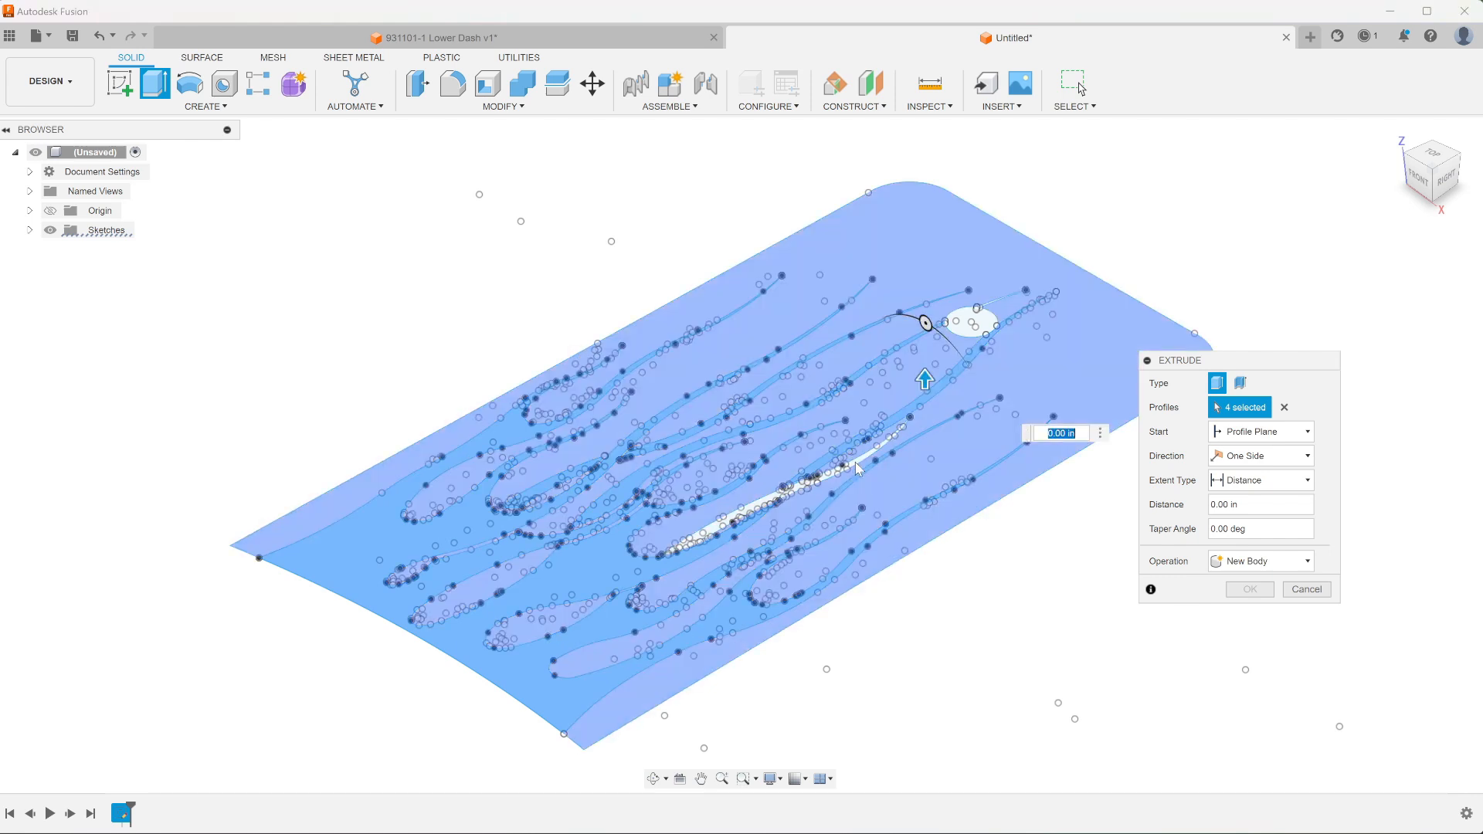
pyautogui.scroll(2, 835, 495)
pyautogui.click(769, 492)
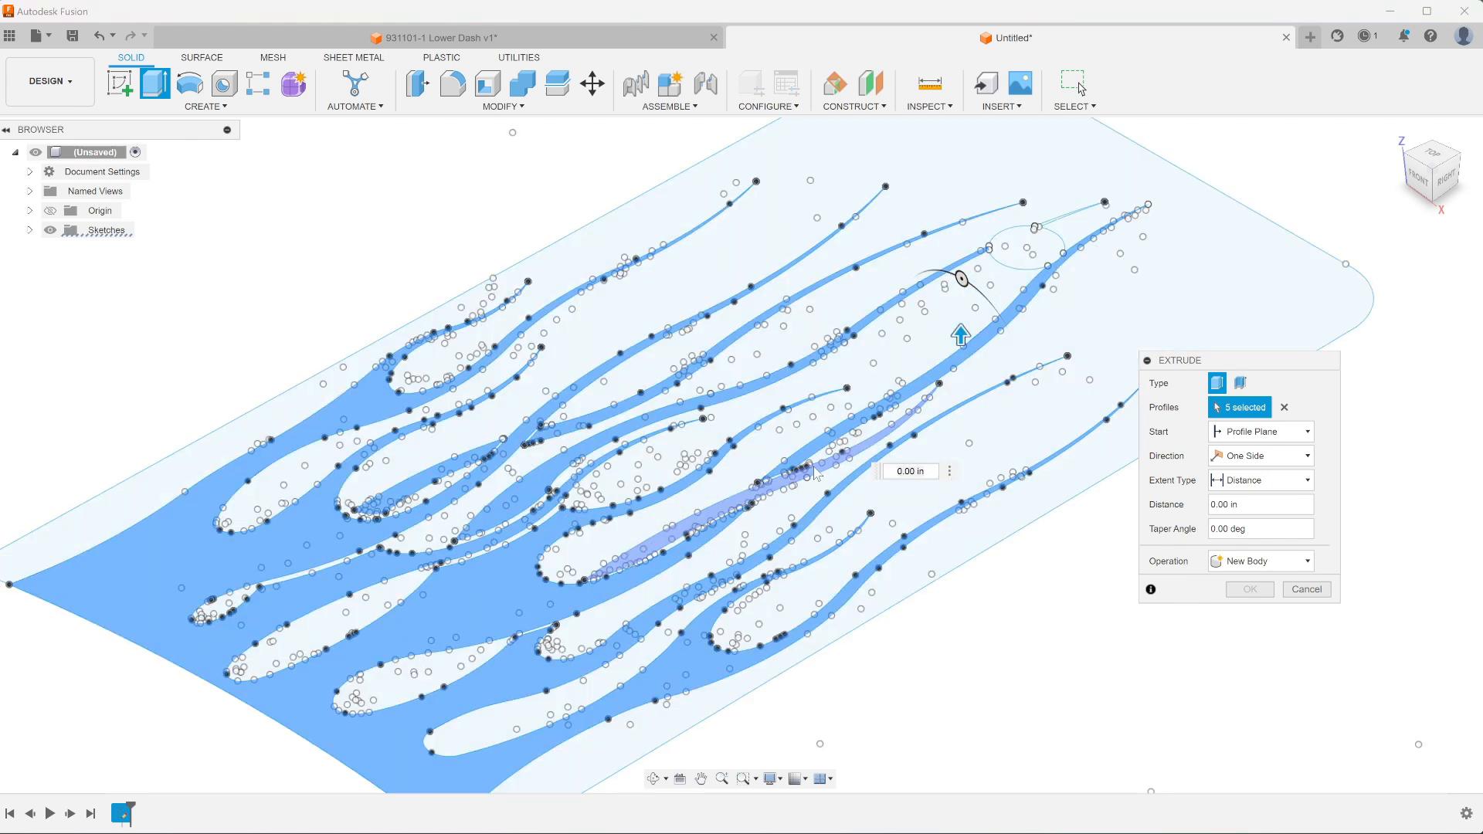
pyautogui.scroll(4, 1075, 217)
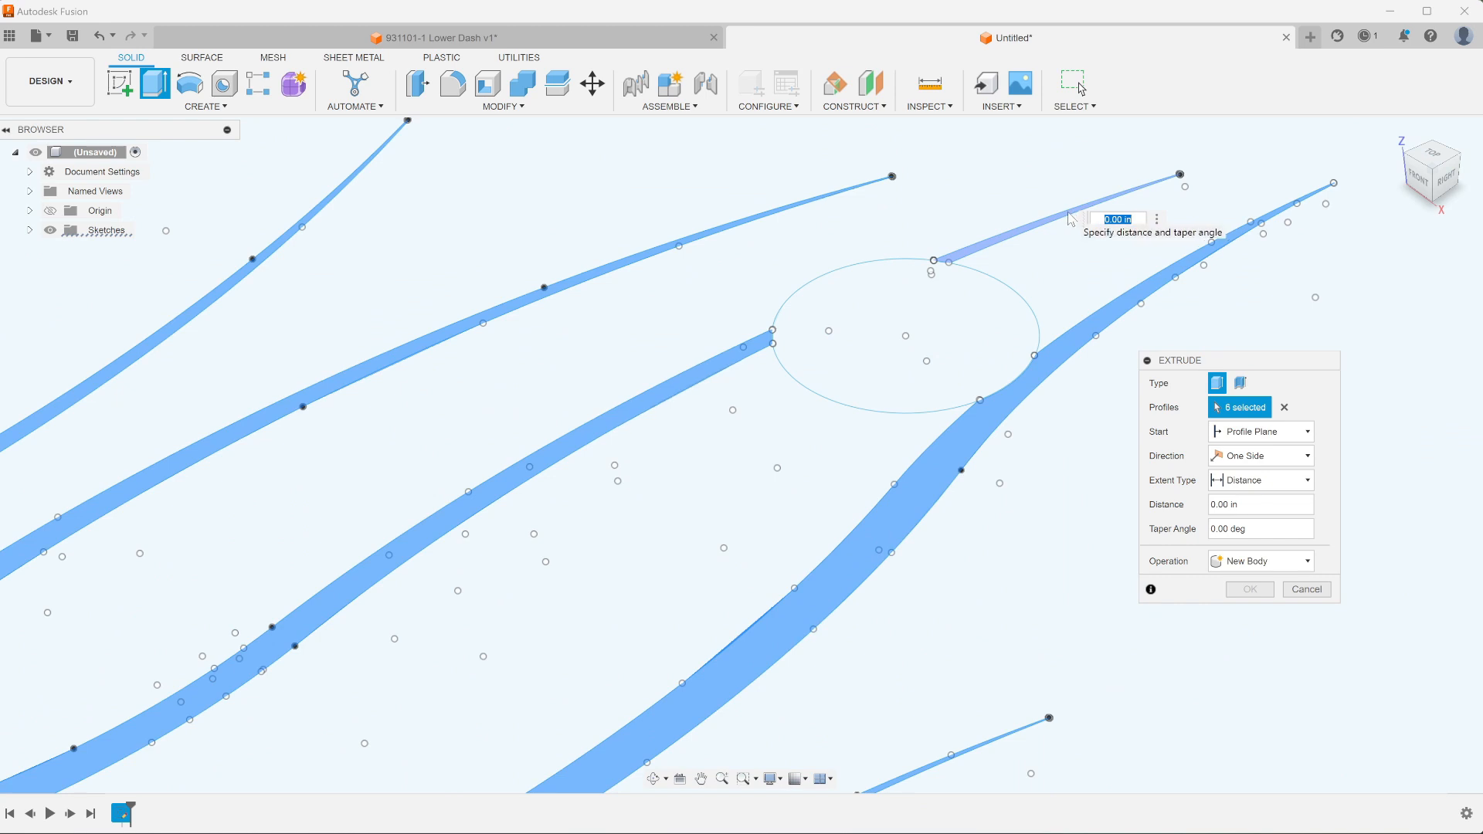
pyautogui.click(1076, 224)
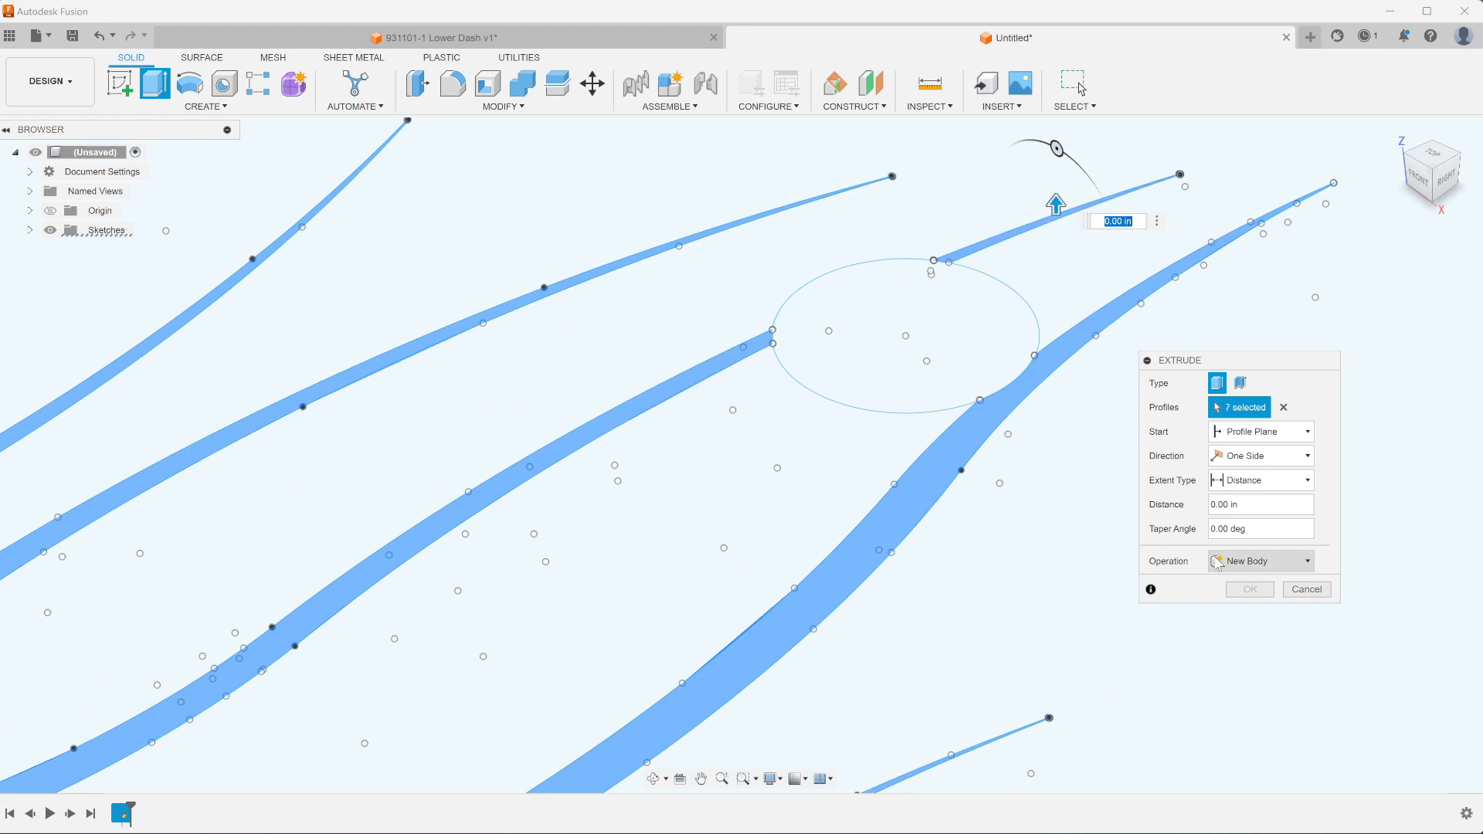
pyautogui.press('BackSpace')
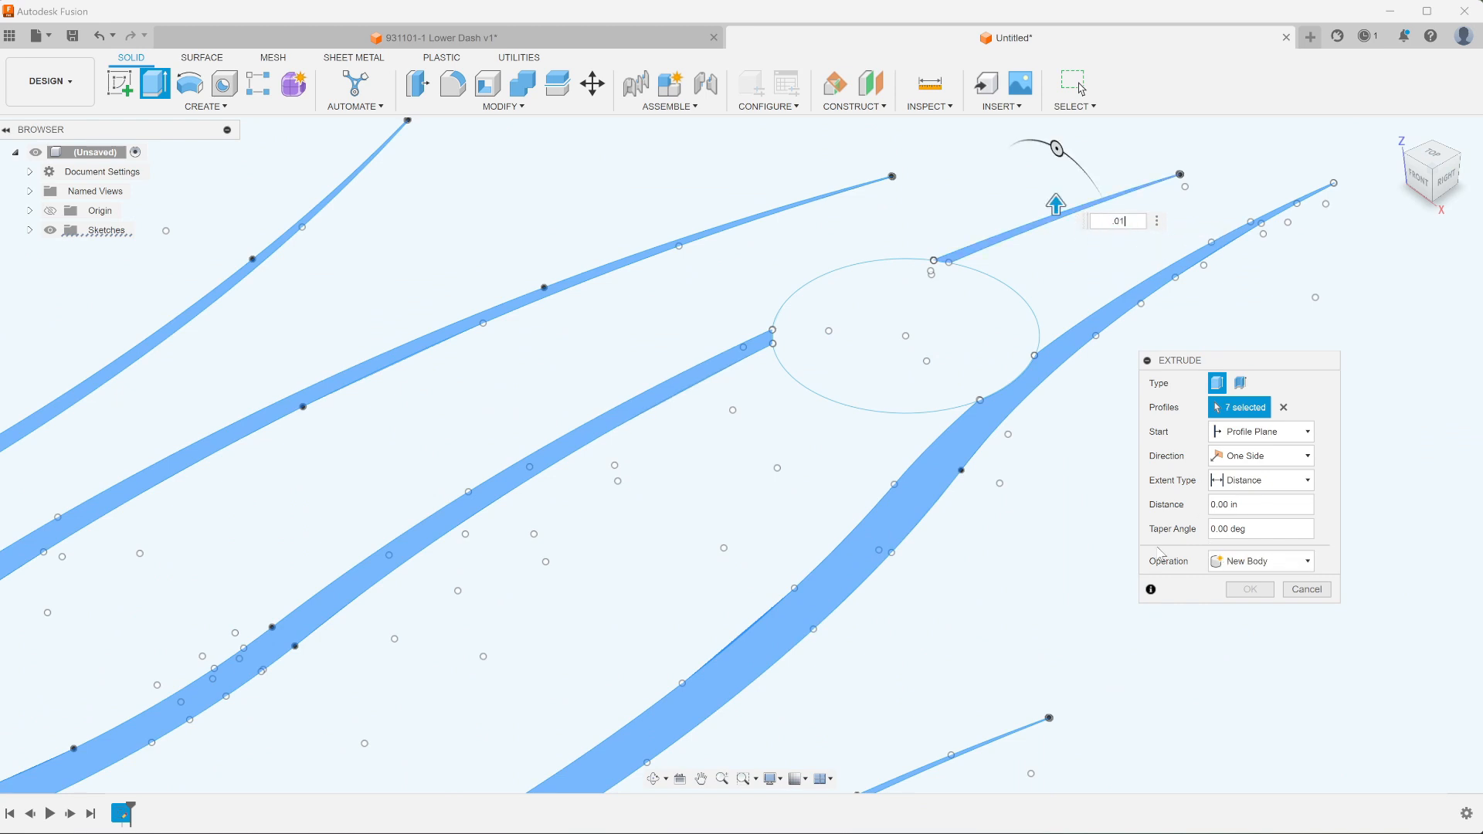
pyautogui.write('.01')
pyautogui.press('Return')
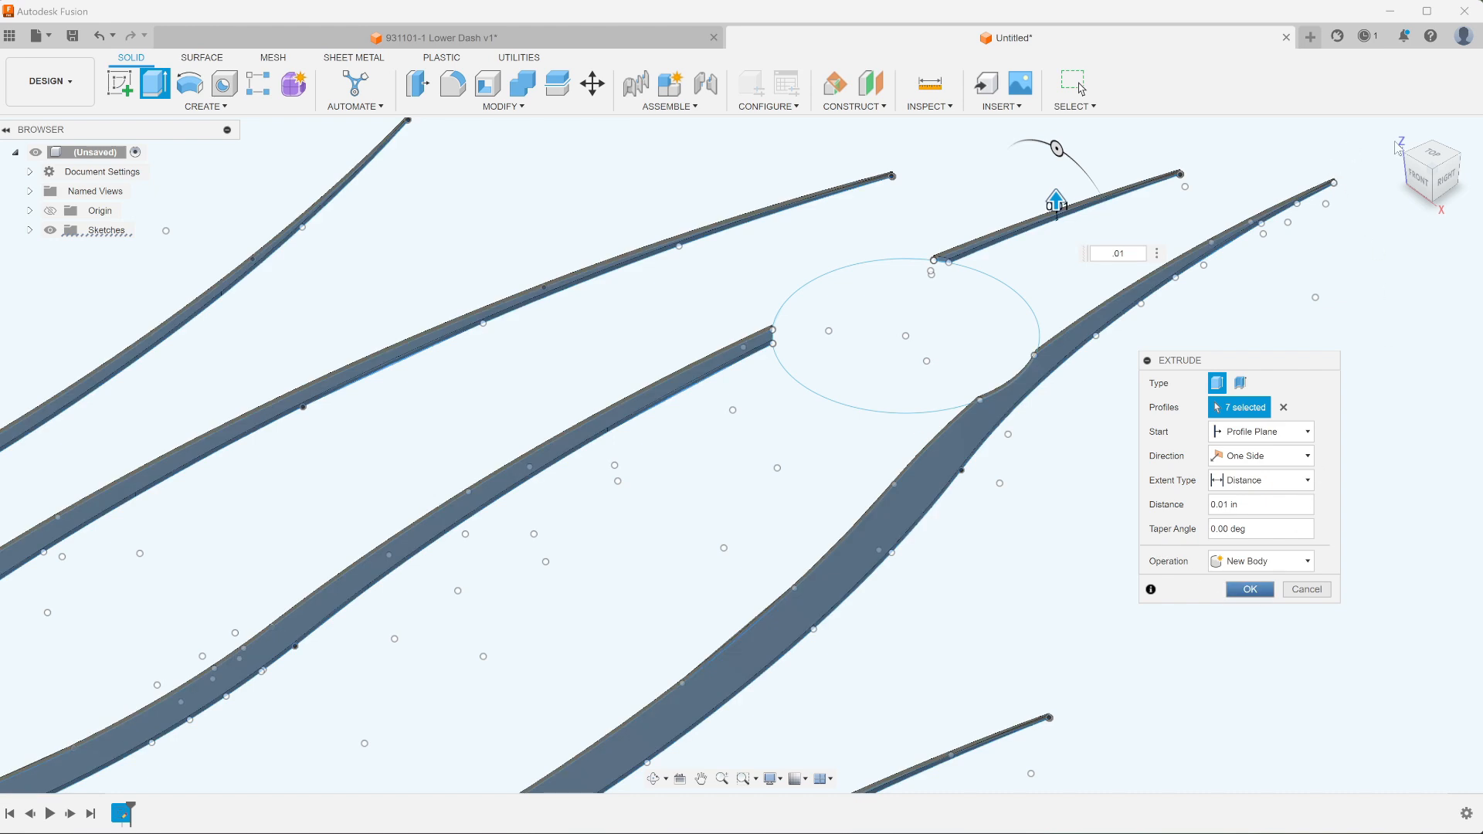
pyautogui.click(1274, 597)
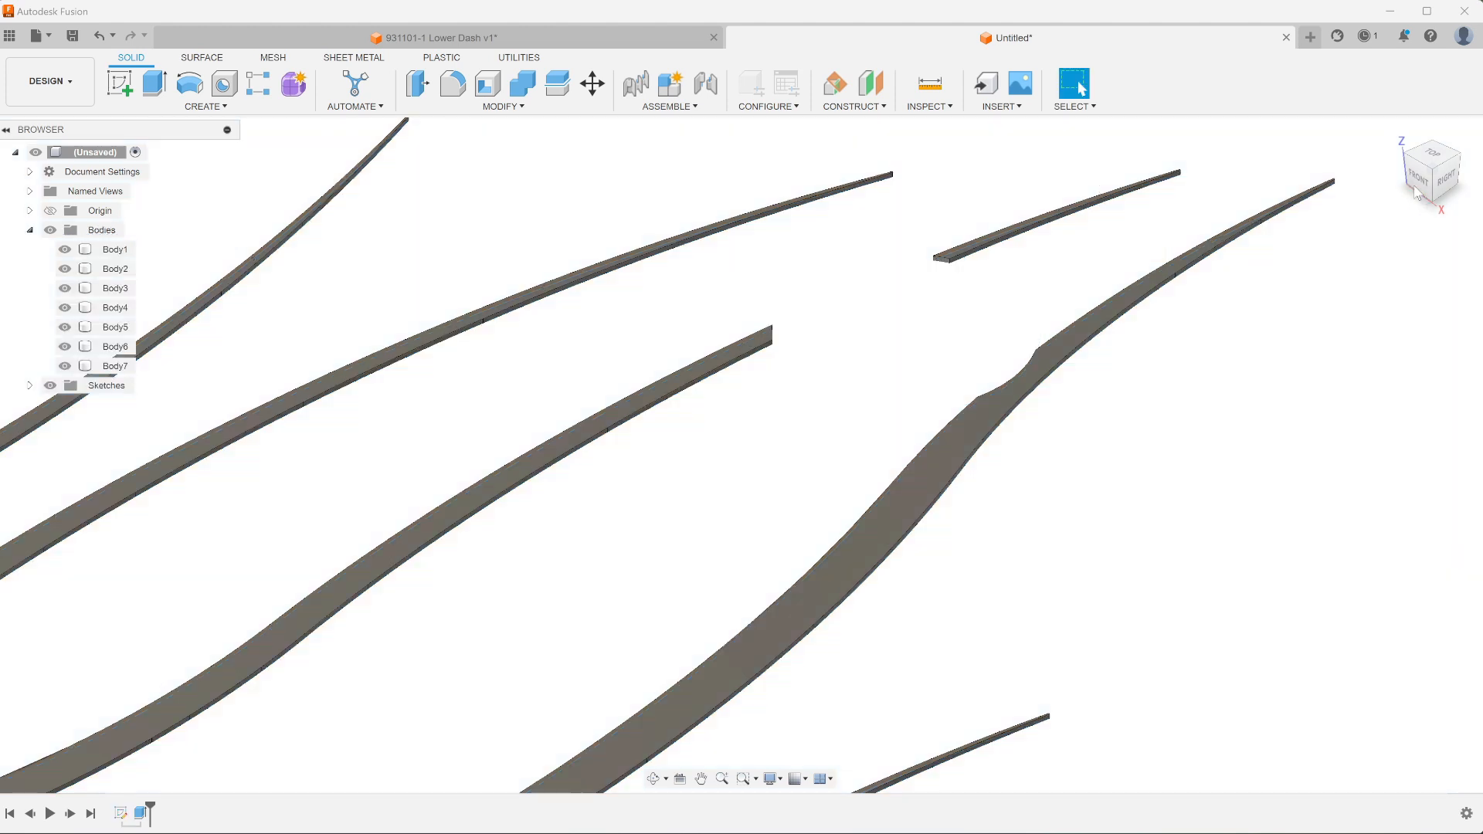
# Step: Create a component from Body1 and move Body2 through Body7 into that component's bodies
pyautogui.click(1393, 135)
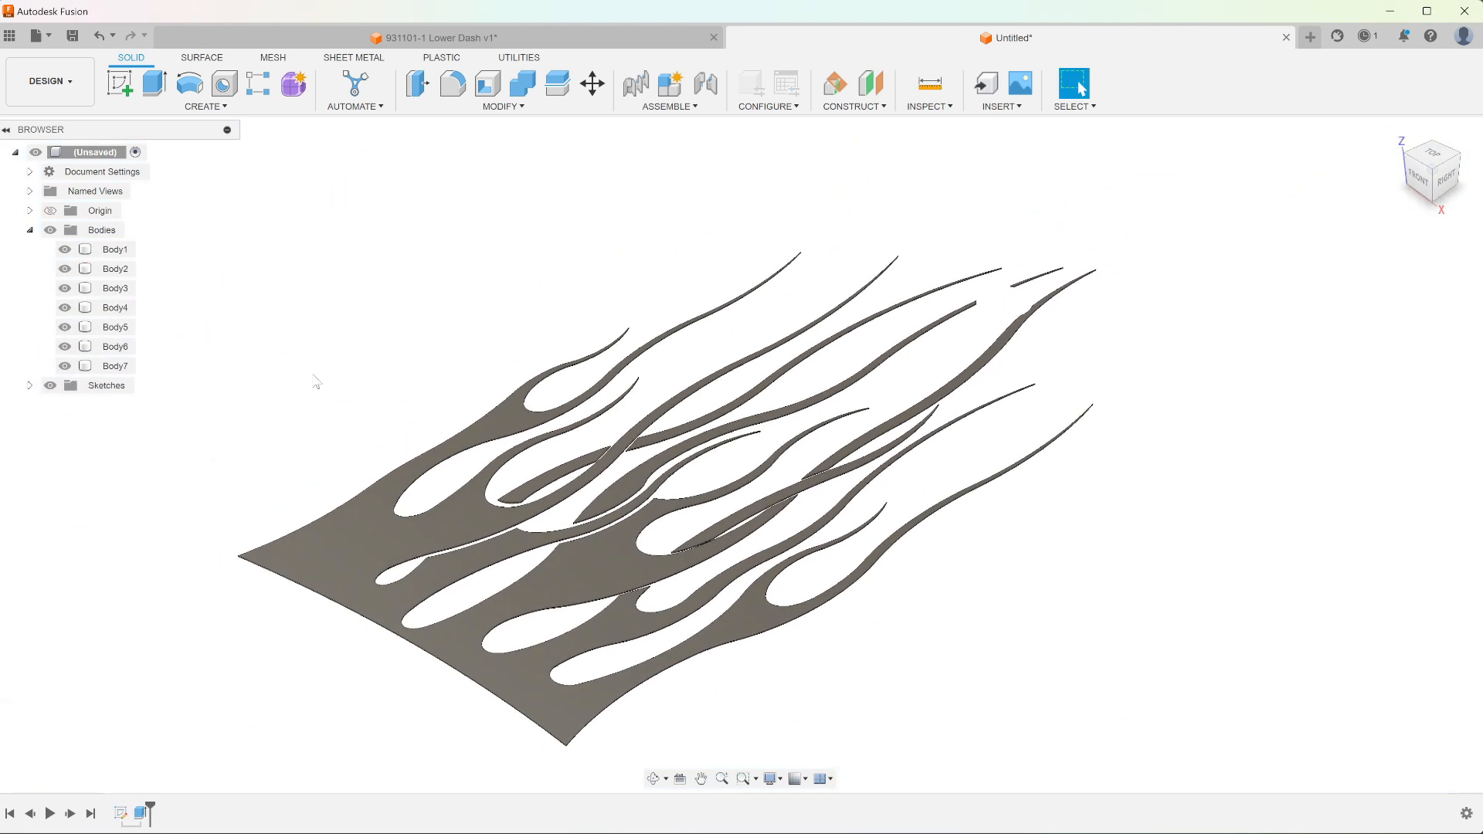
pyautogui.rightClick(116, 256)
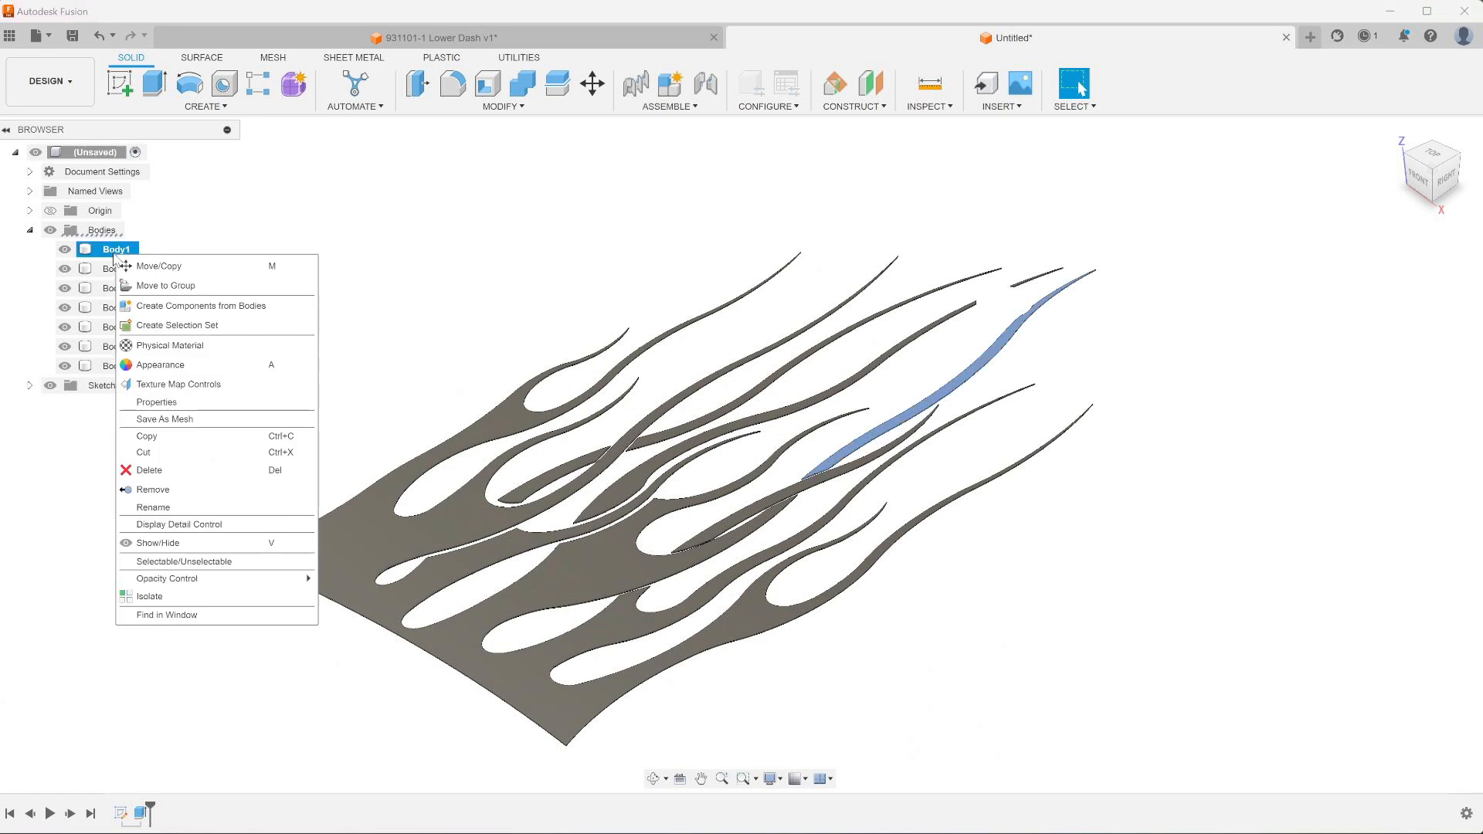
pyautogui.click(174, 306)
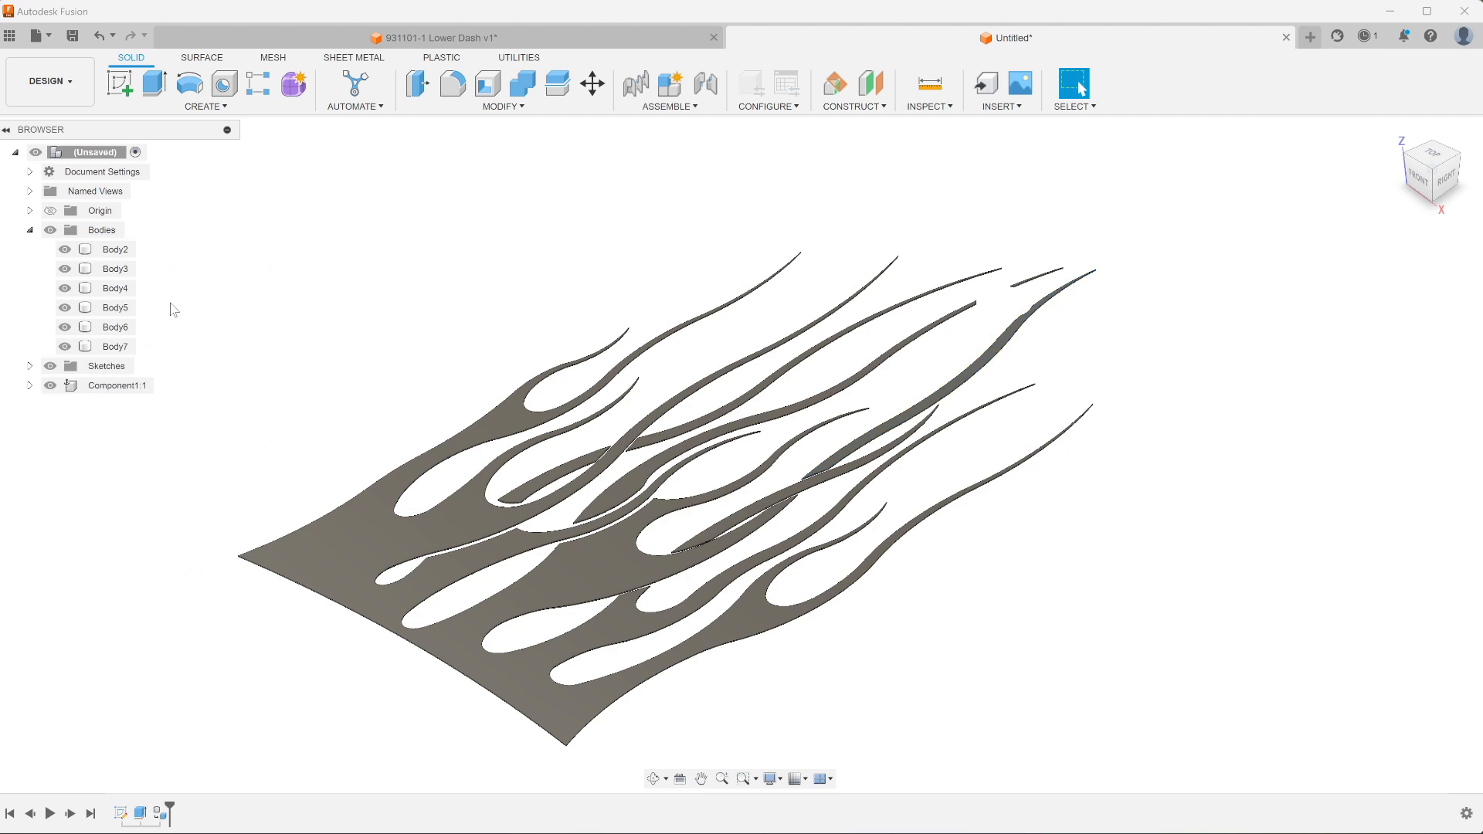
pyautogui.click(129, 255)
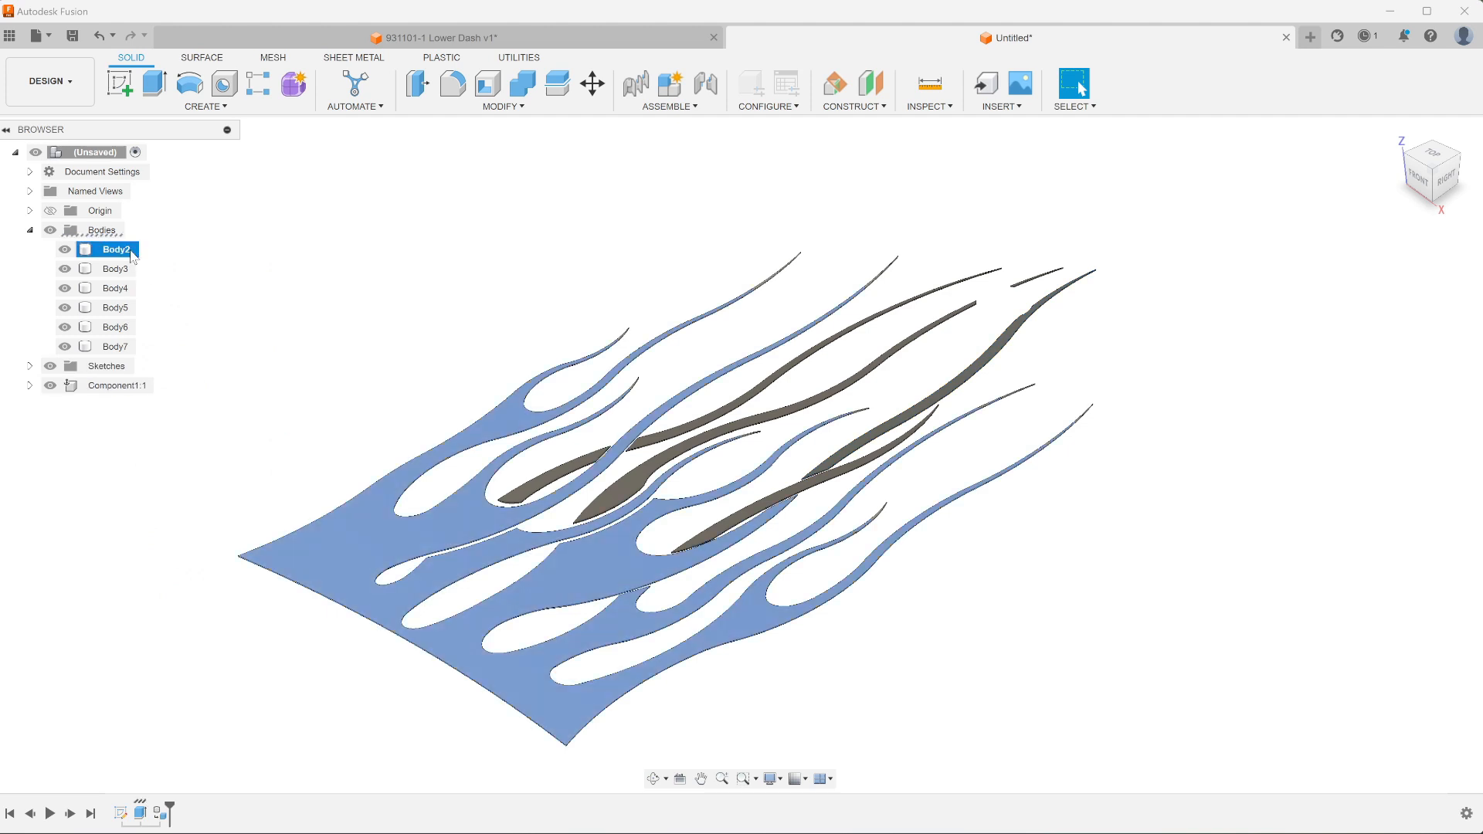
pyautogui.keyDown('shift'); pyautogui.click(116, 346); pyautogui.keyUp('shift')
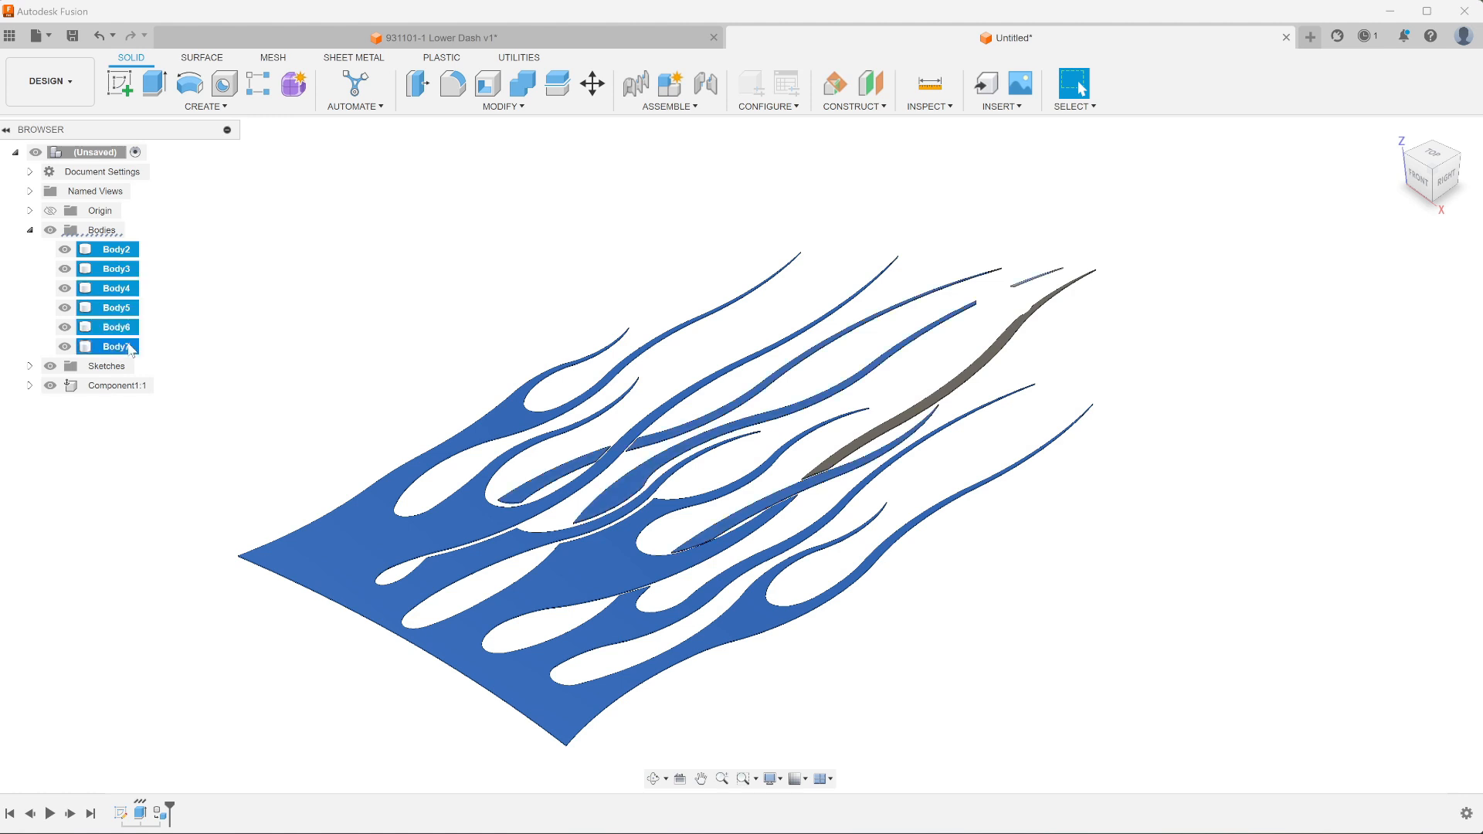
pyautogui.click(30, 384)
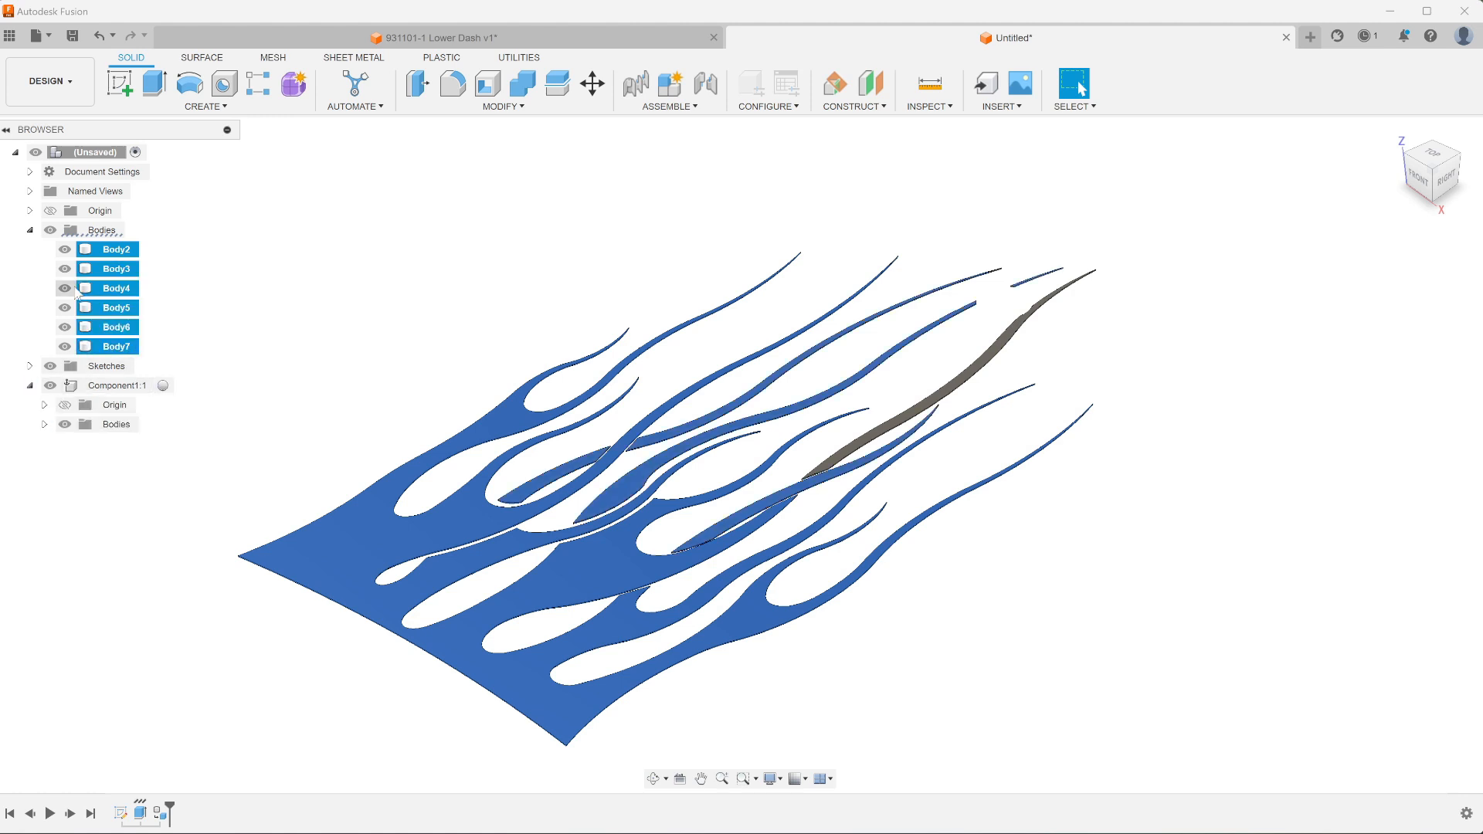
pyautogui.moveTo(98, 255); pyautogui.dragTo(110, 433)
# Step: Activate the flame component and start a new sketch on the top face of its large flame body
pyautogui.click(139, 250)
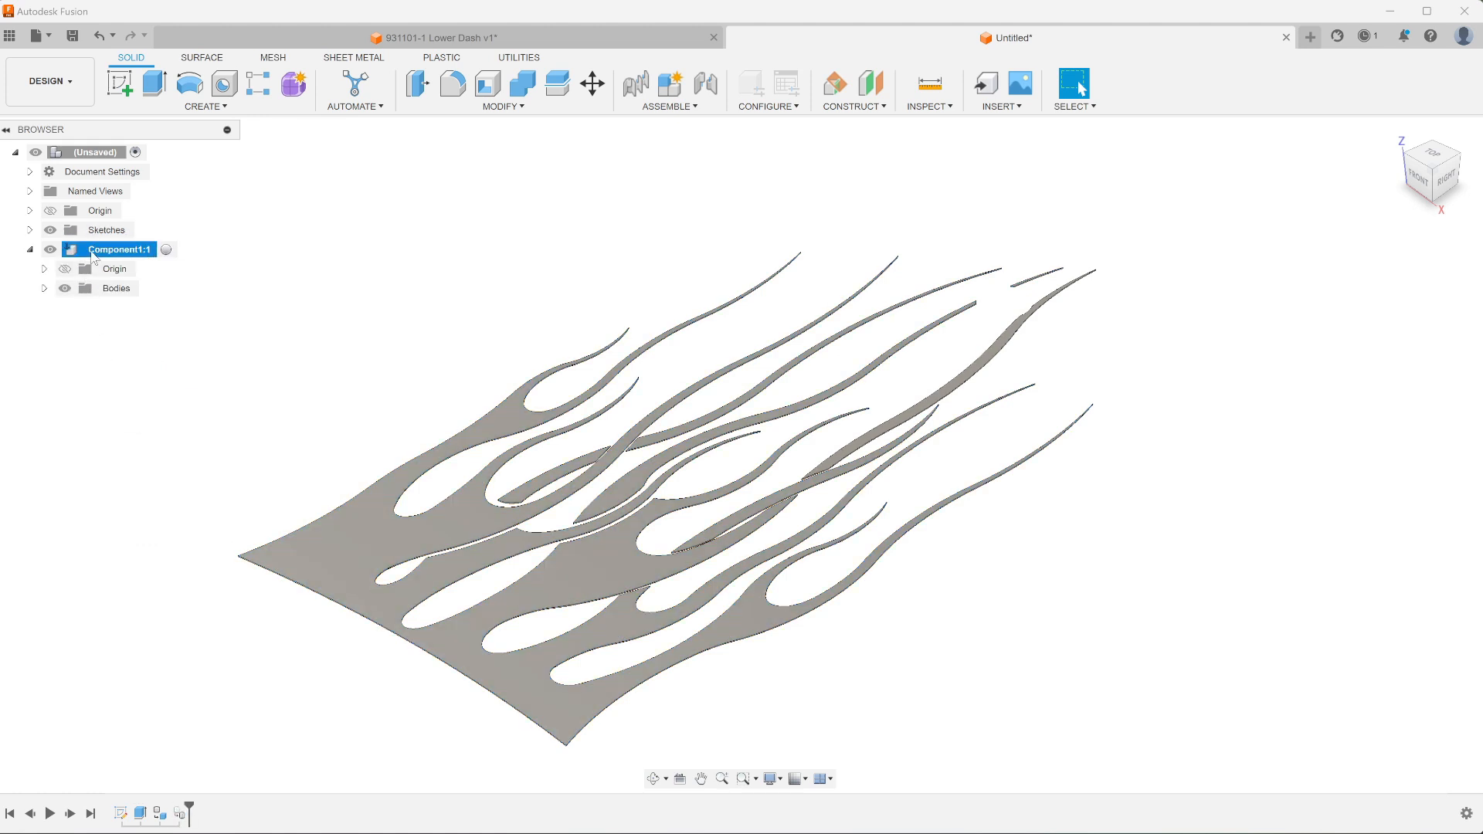
pyautogui.click(166, 250)
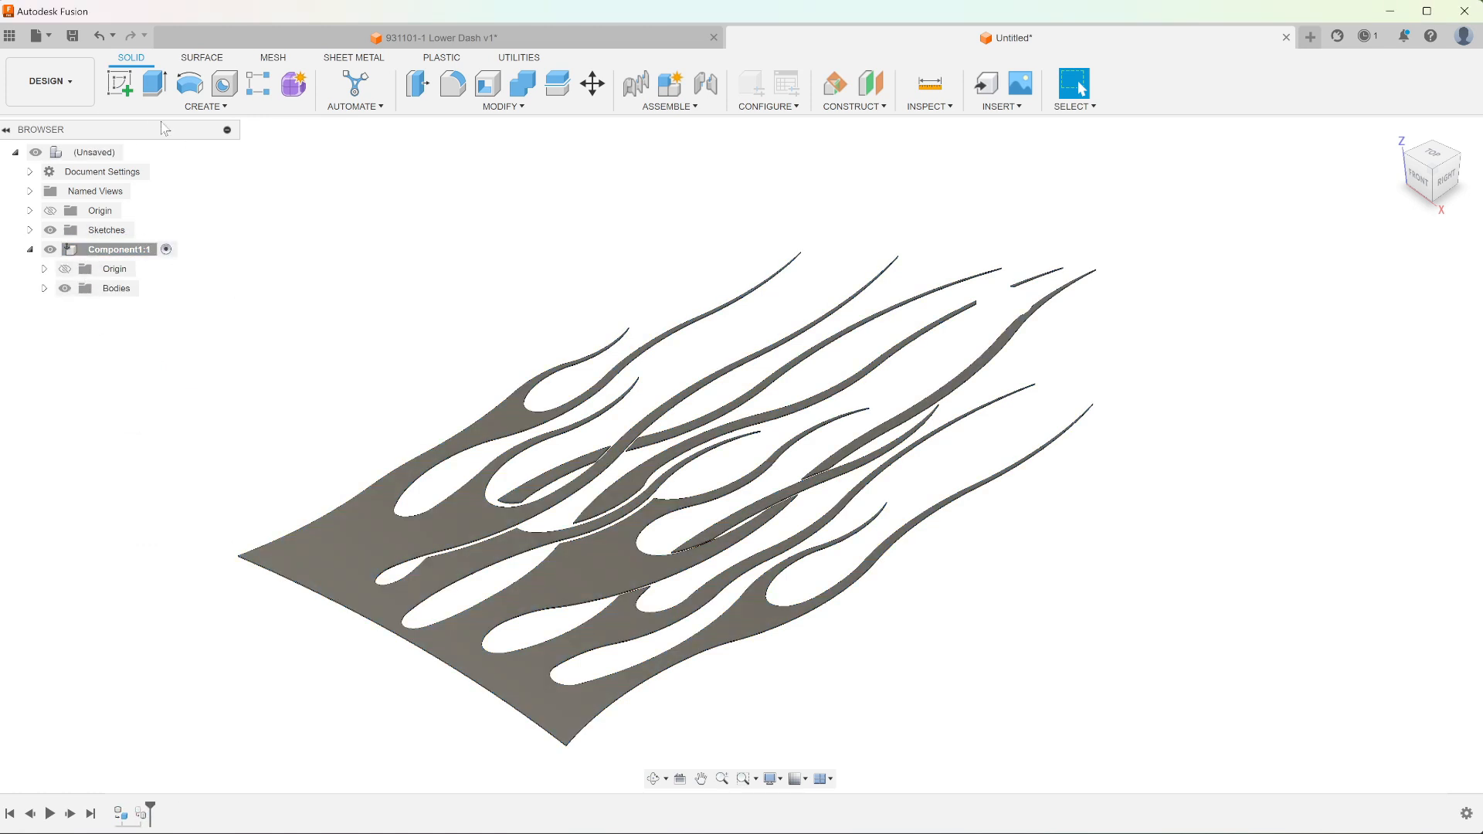
pyautogui.click(125, 88)
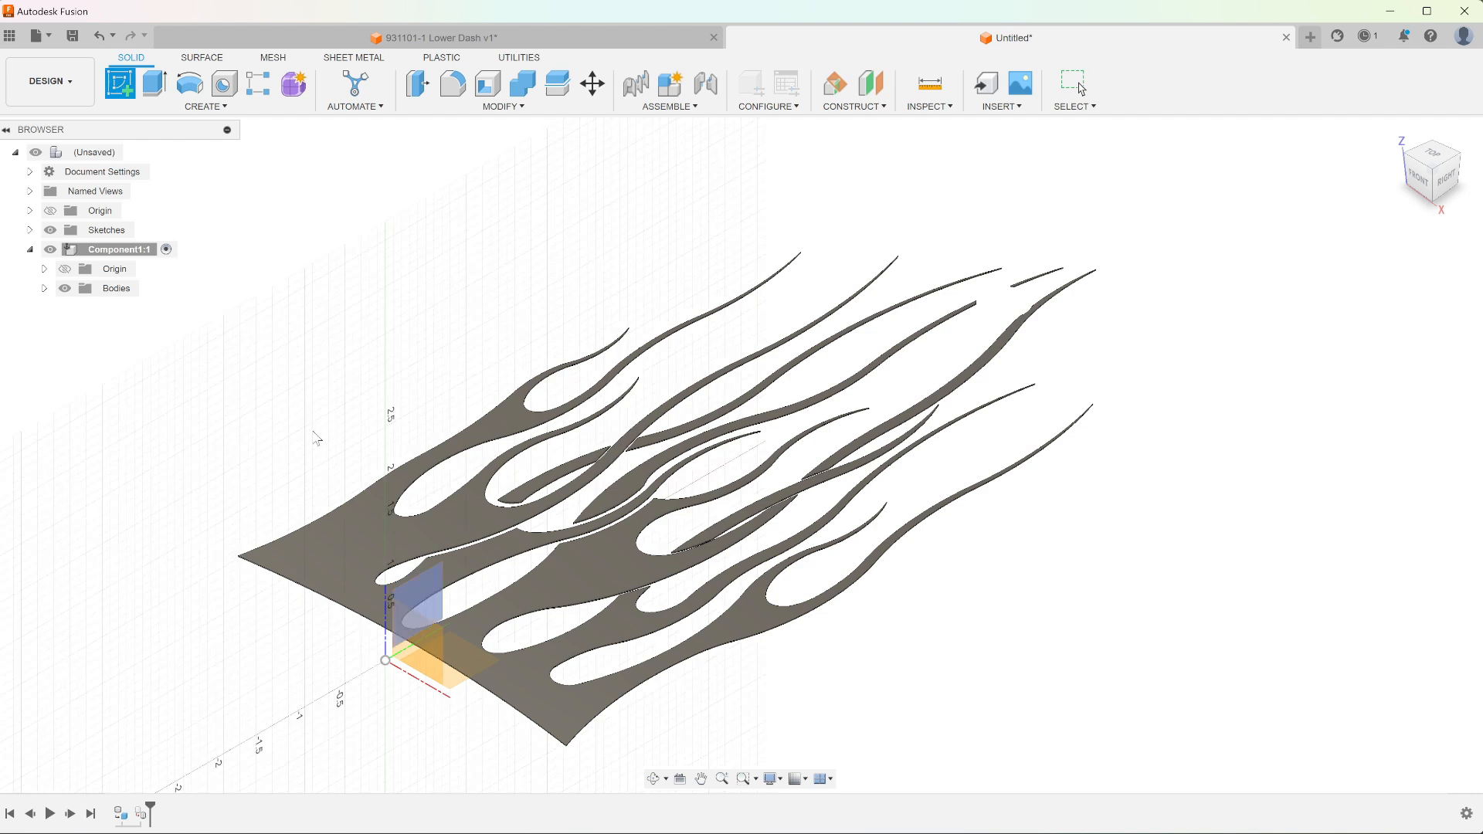
pyautogui.click(338, 558)
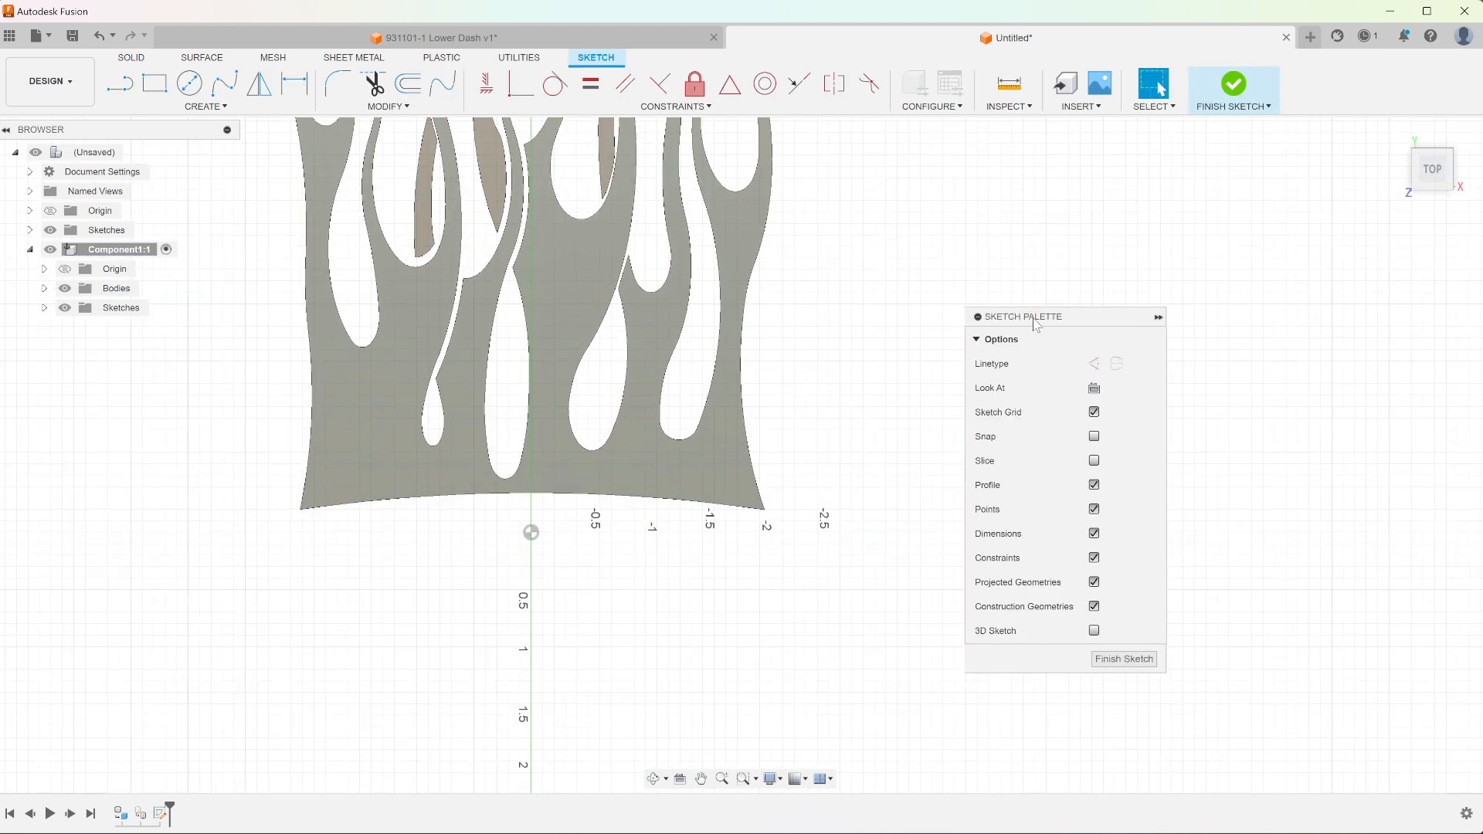
pyautogui.moveTo(1096, 326)
pyautogui.mouseDown()
pyautogui.moveTo(1149, 302)
pyautogui.moveTo(1122, 304)
pyautogui.mouseUp()
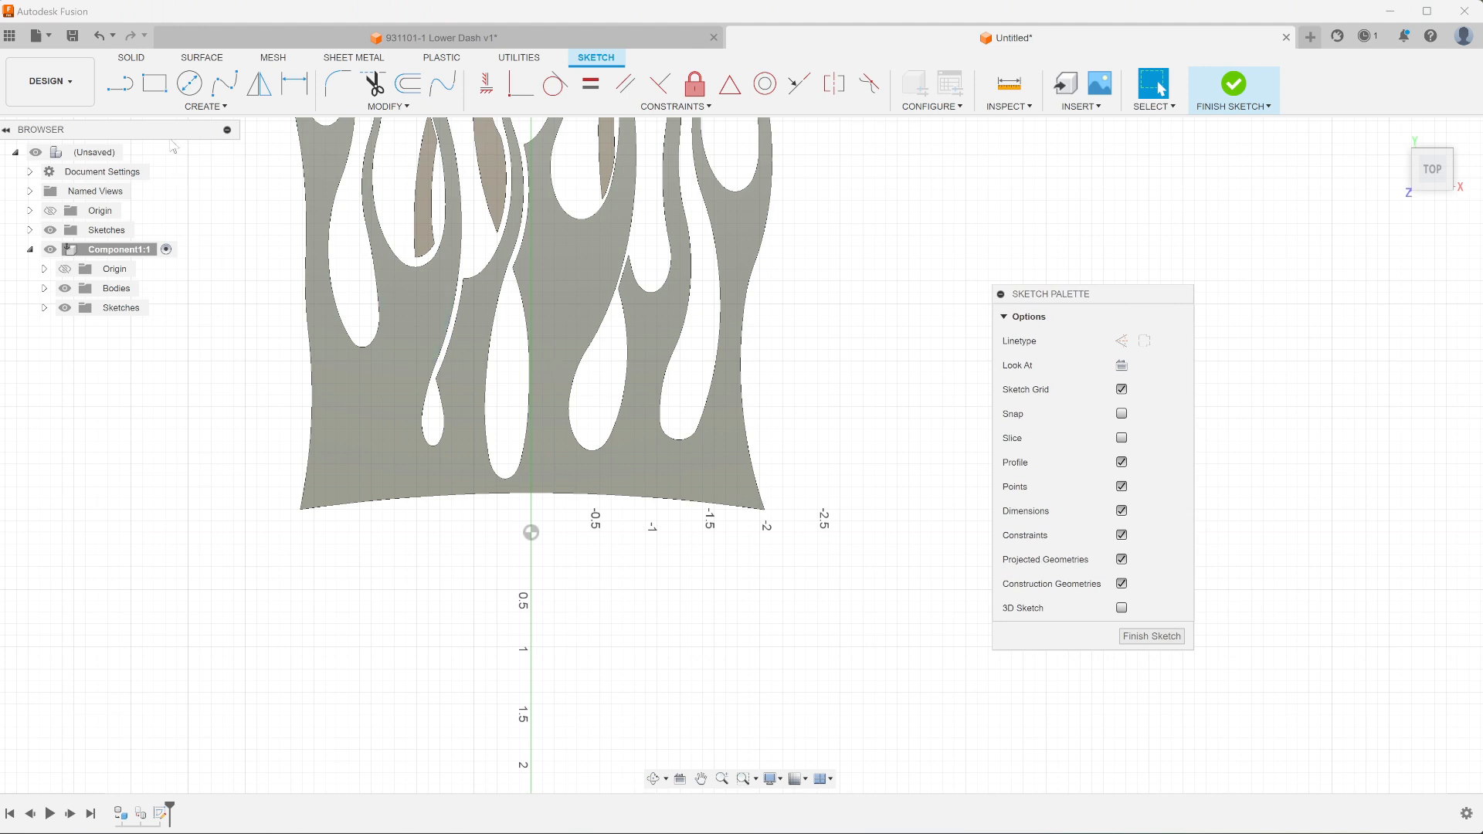
# Step: Project the panel outline's corner point beside the flame base from "flame sketch" into the new sketch, finish it, and hide the original sketches
pyautogui.click(30, 230)
pyautogui.click(65, 249)
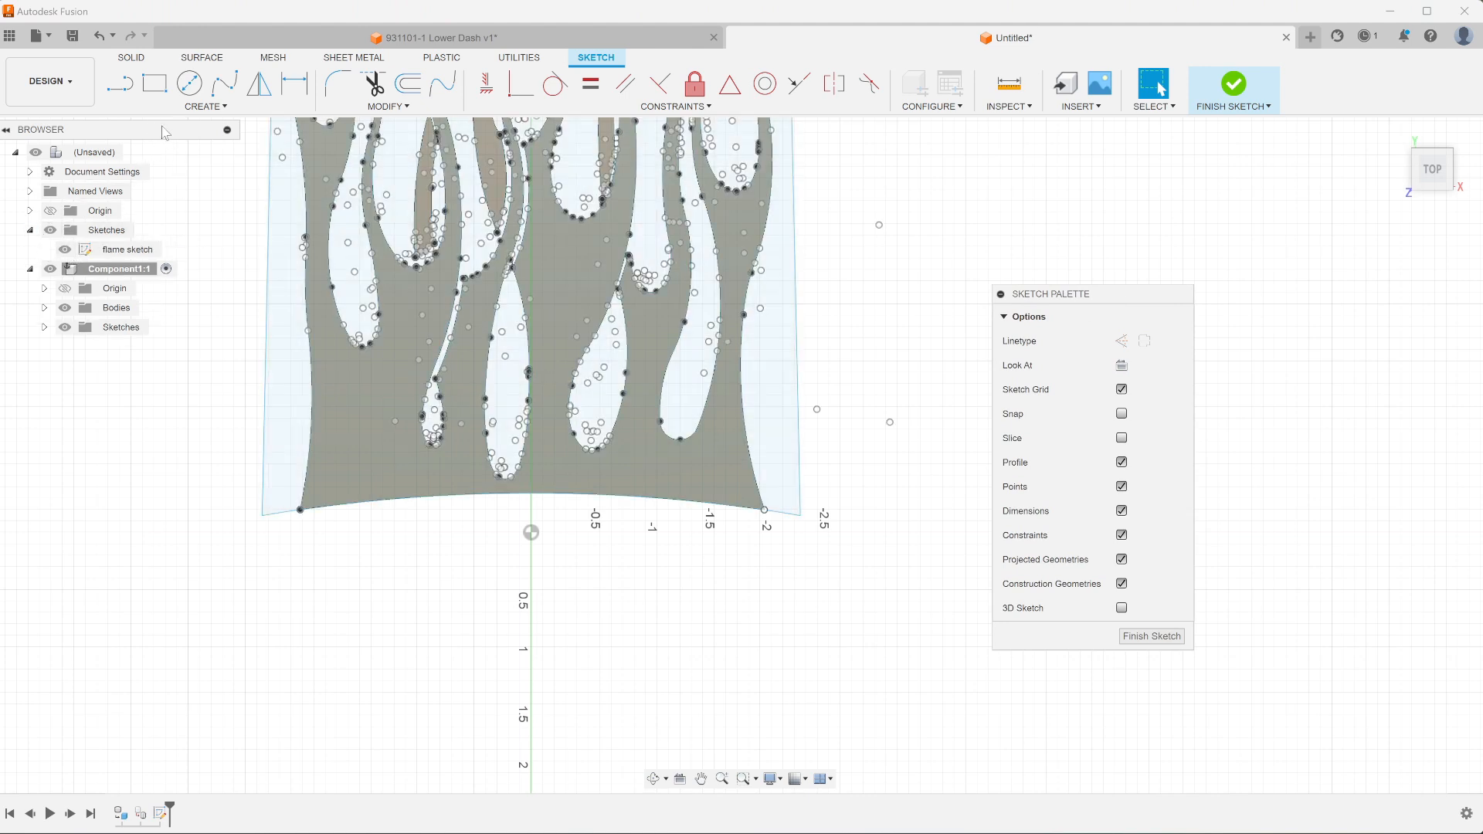
pyautogui.click(194, 108)
pyautogui.moveTo(191, 353)
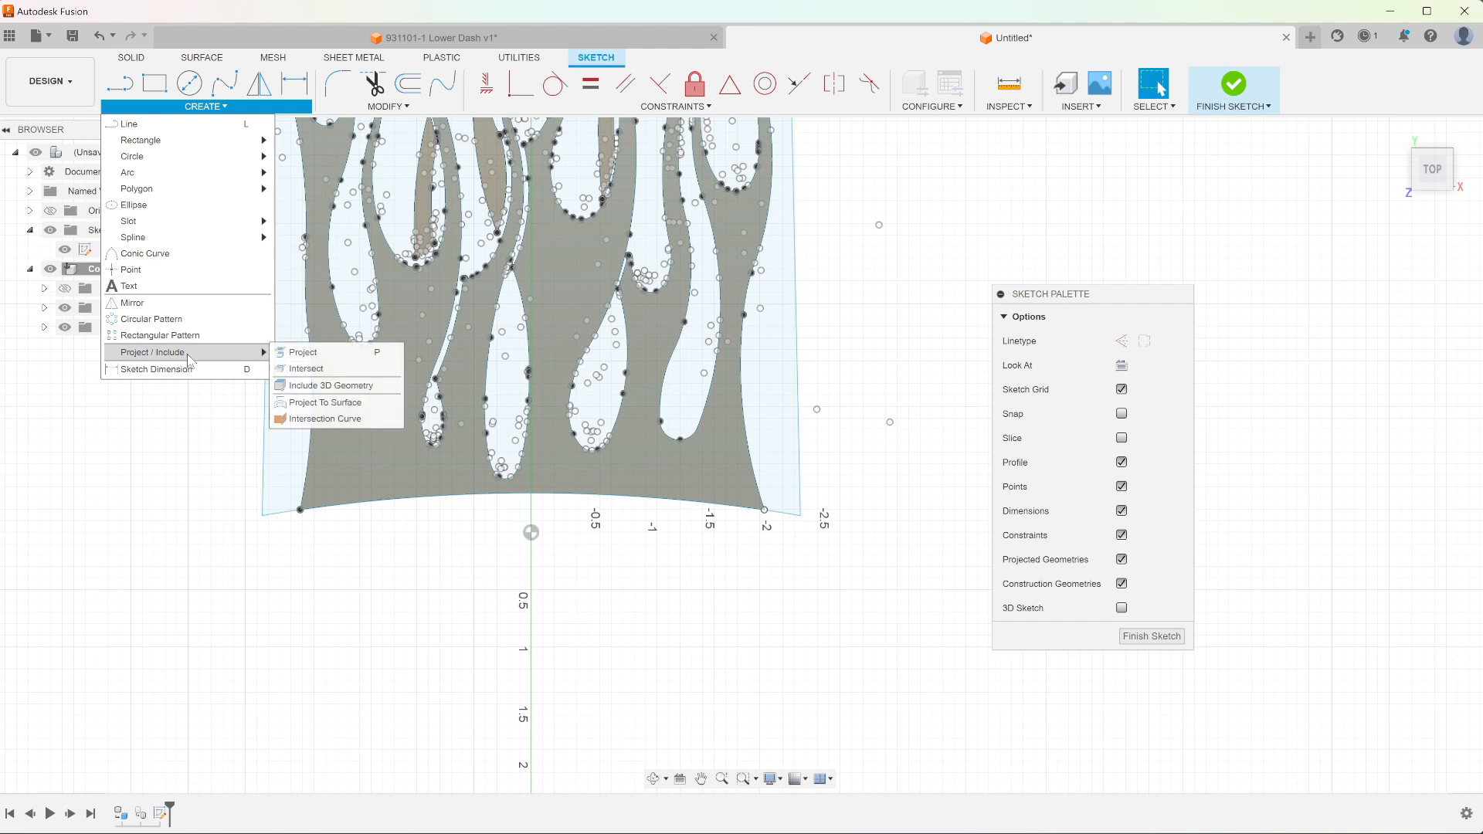
pyautogui.click(286, 352)
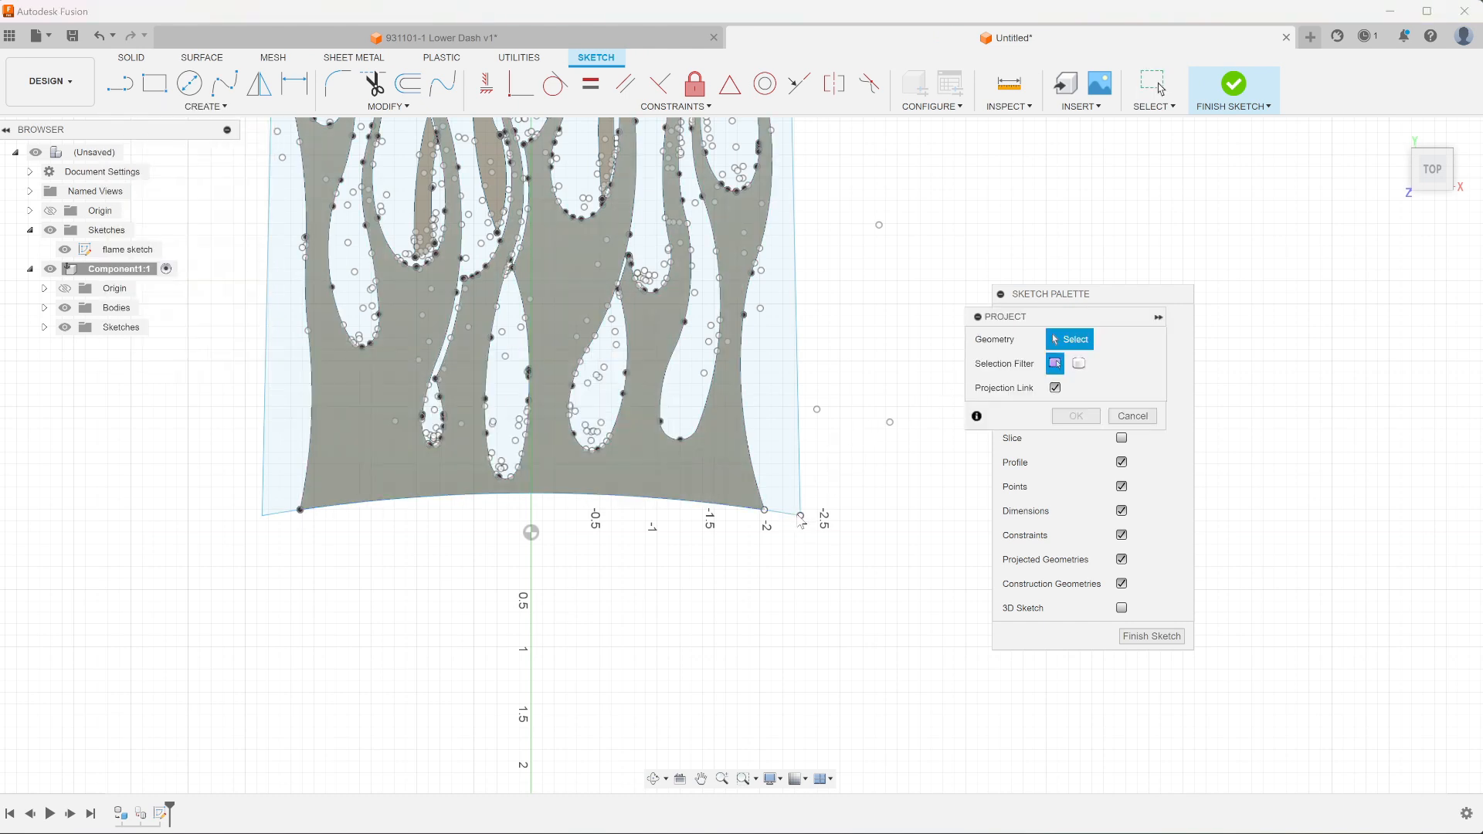
pyautogui.click(800, 516)
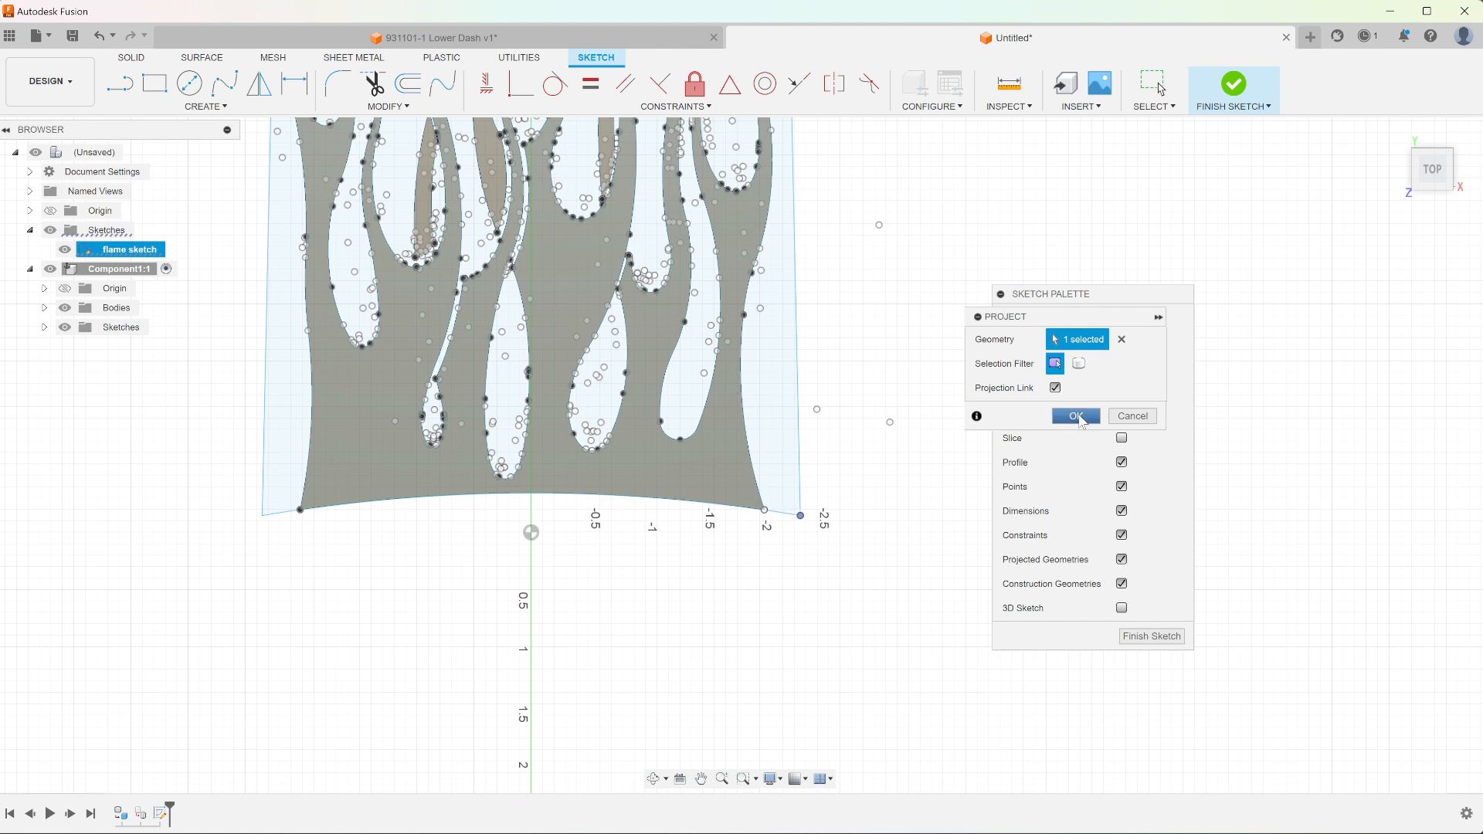
pyautogui.click(1077, 417)
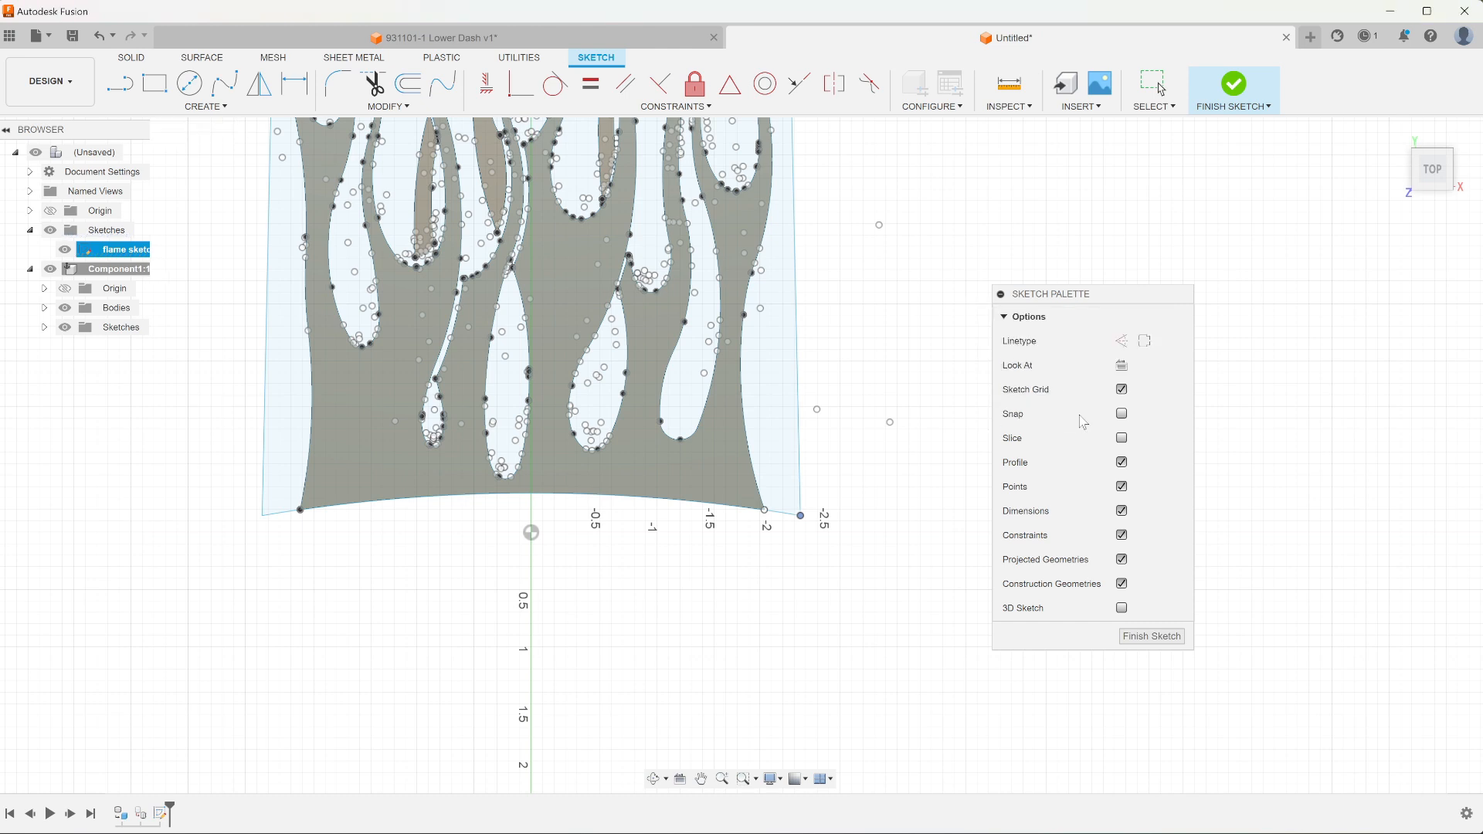
pyautogui.click(1152, 635)
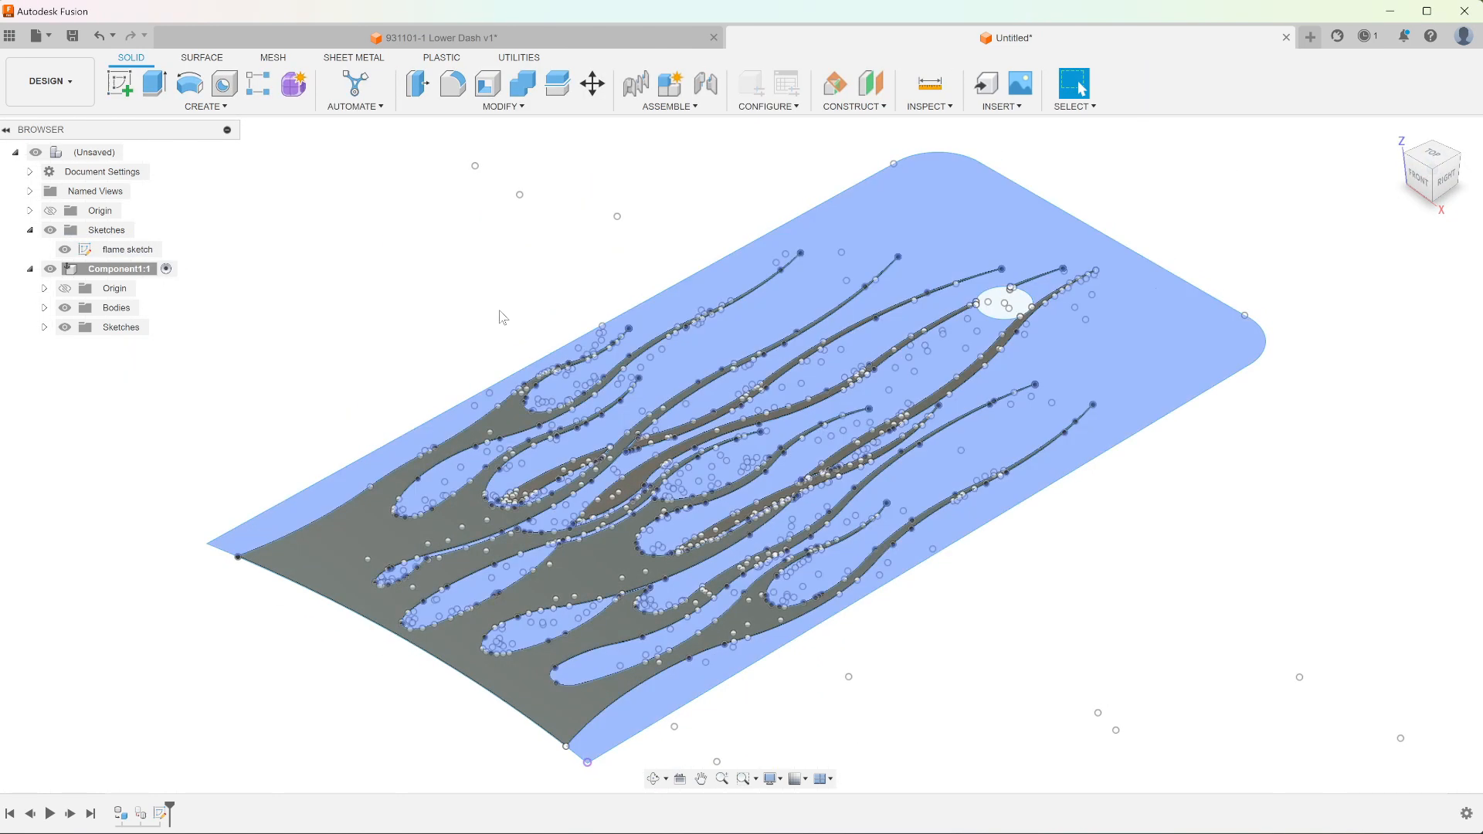
pyautogui.click(51, 230)
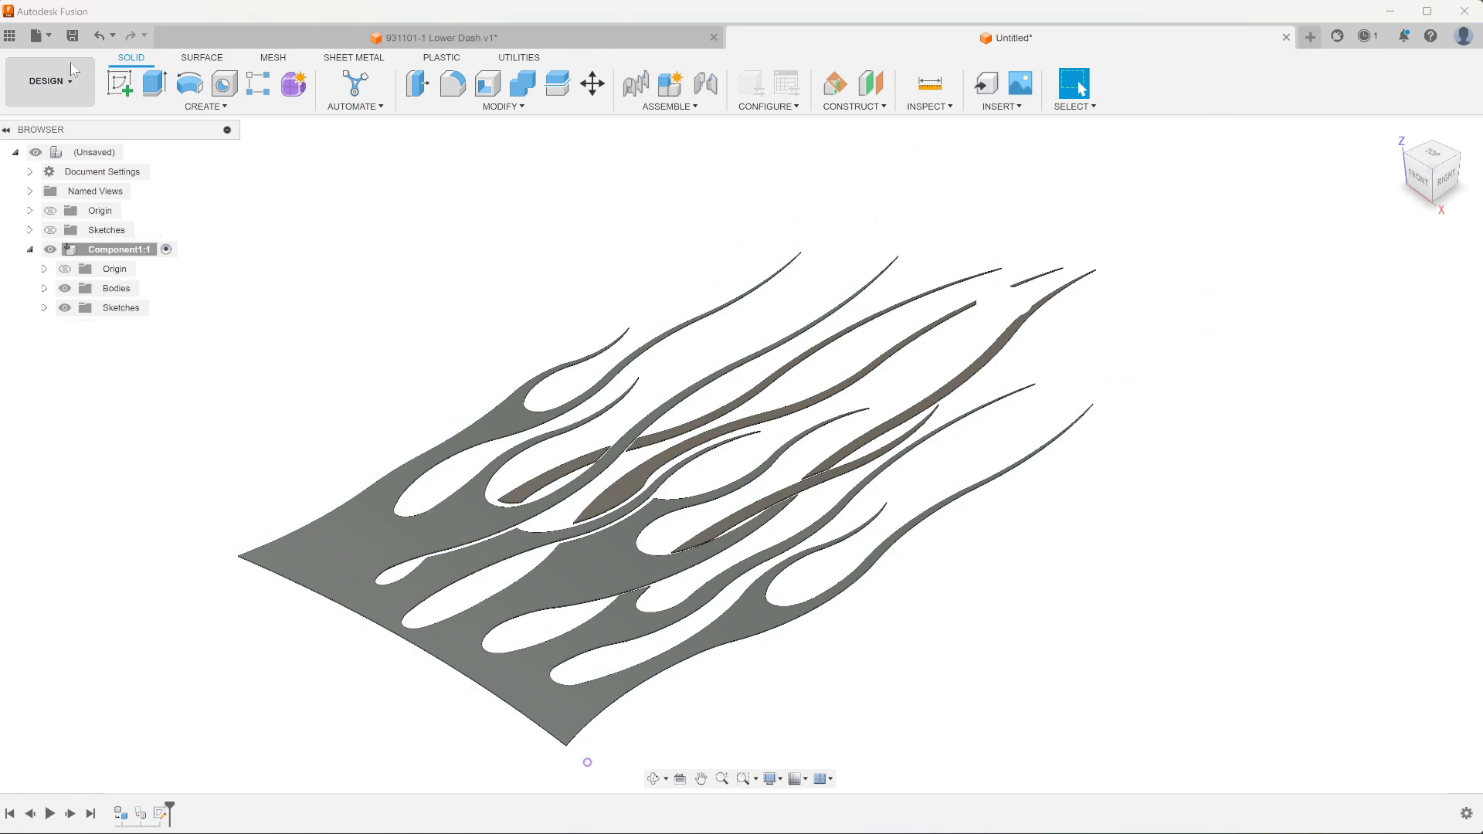
# Step: Save the design as "Lower Dash Flame Sketch" in the Videos project folder
pyautogui.click(9, 36)
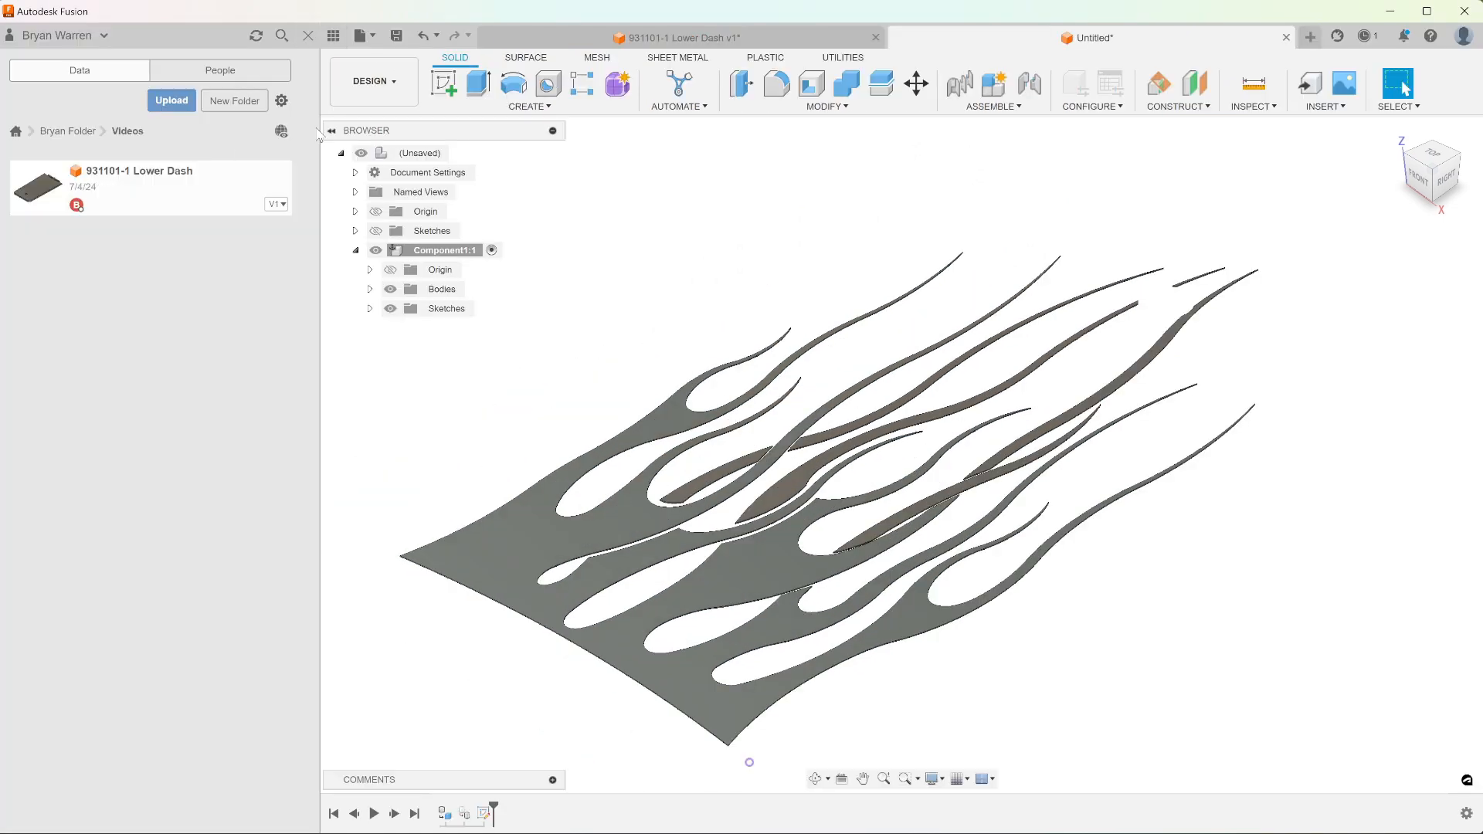
pyautogui.click(368, 39)
pyautogui.click(396, 35)
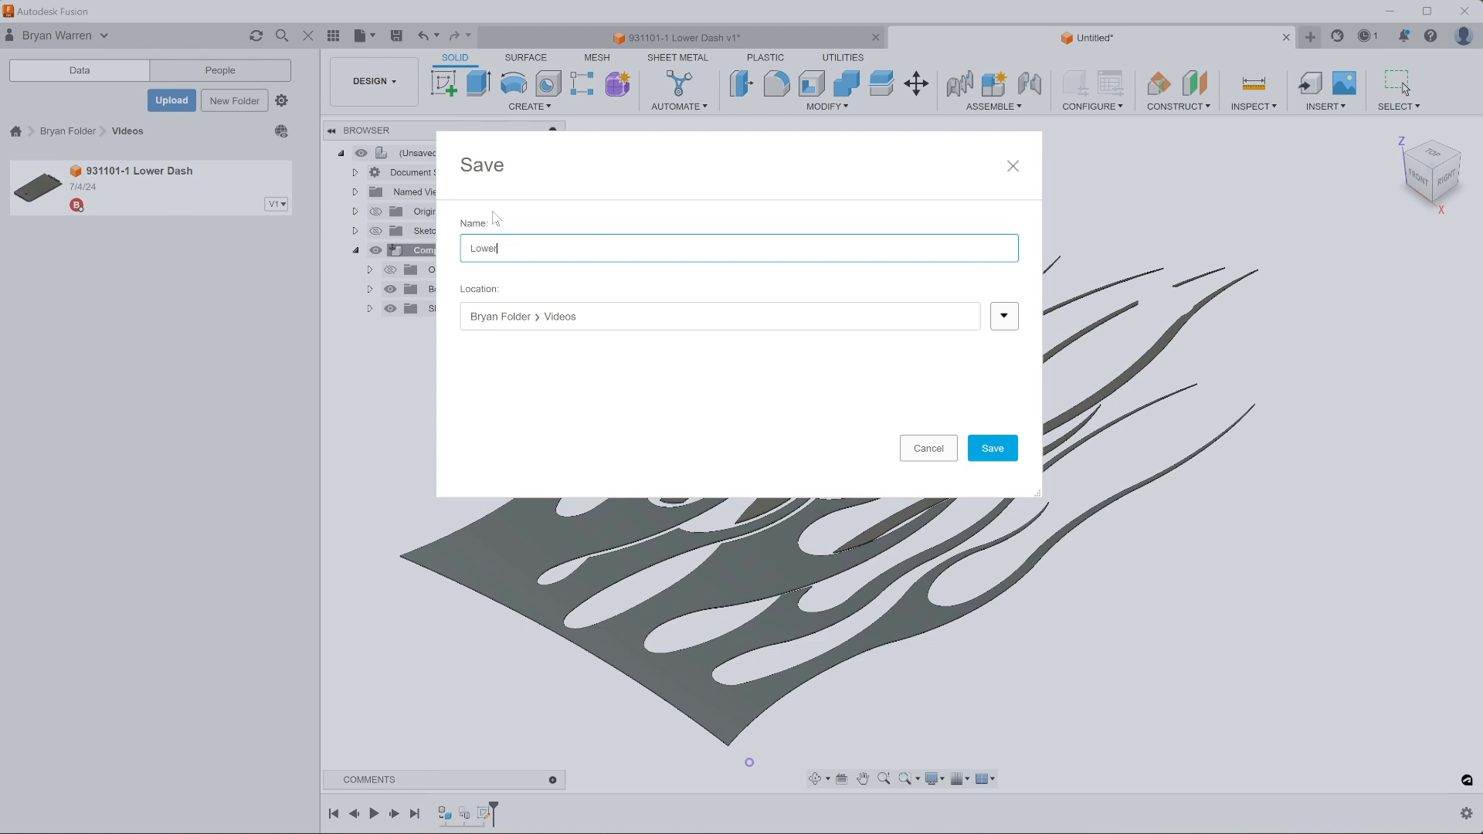
pyautogui.write('Lower Dash Flame Sketch')
pyautogui.press('Return')
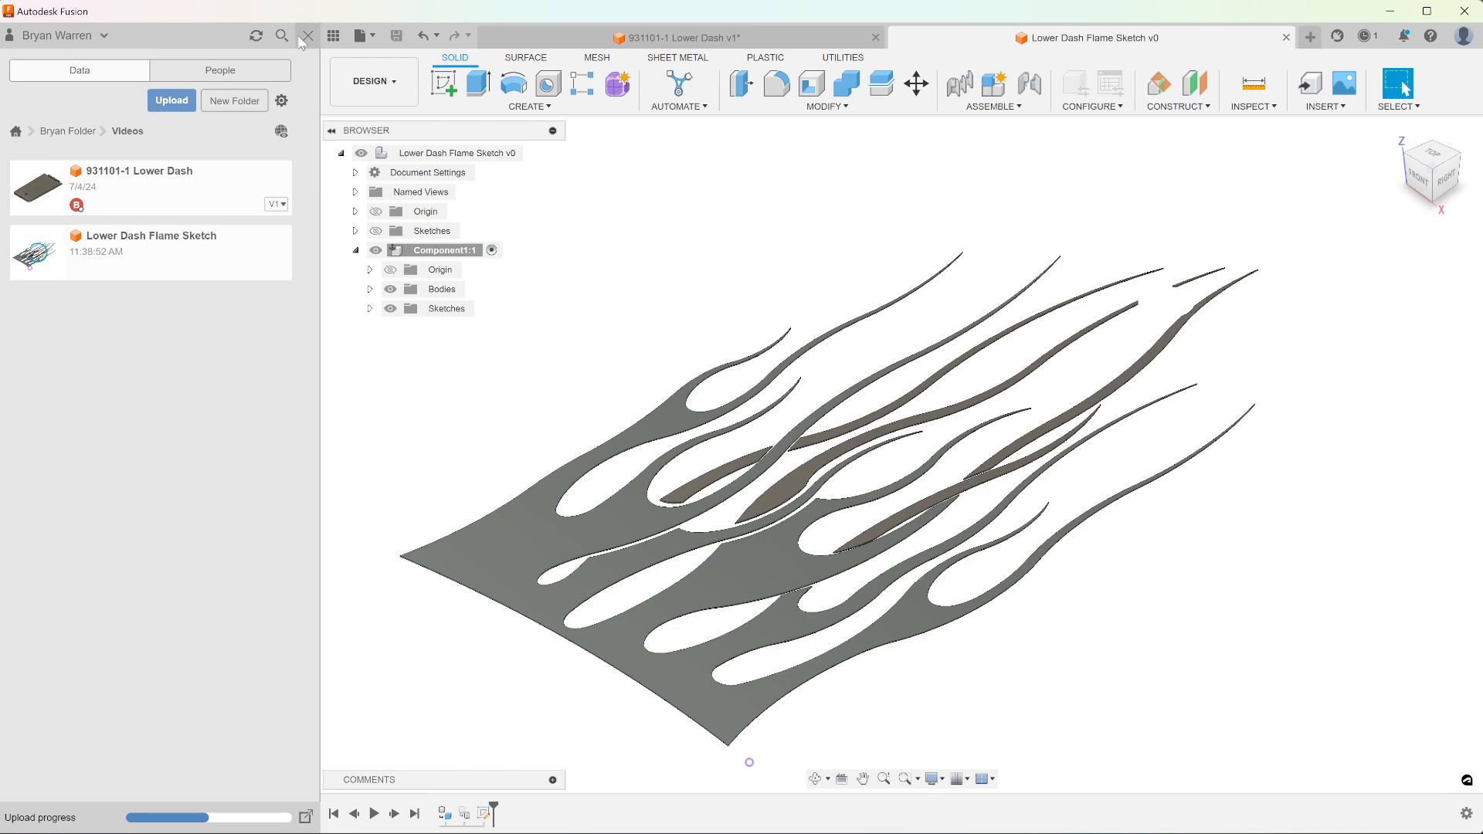
pyautogui.click(333, 36)
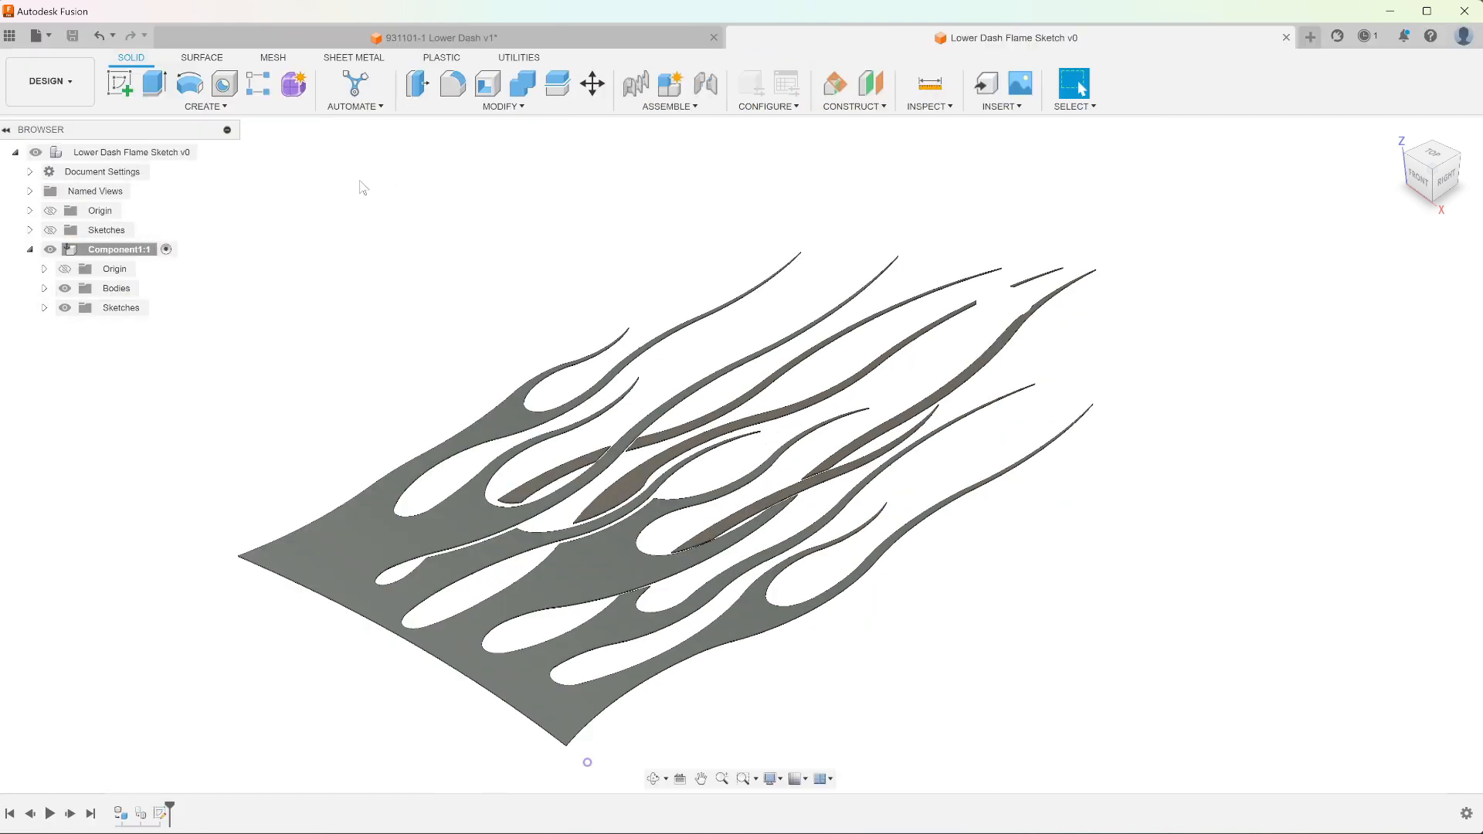
# Step: Copy the flame component and switch to the 931101-1 Lower Dash design
pyautogui.rightClick(136, 250)
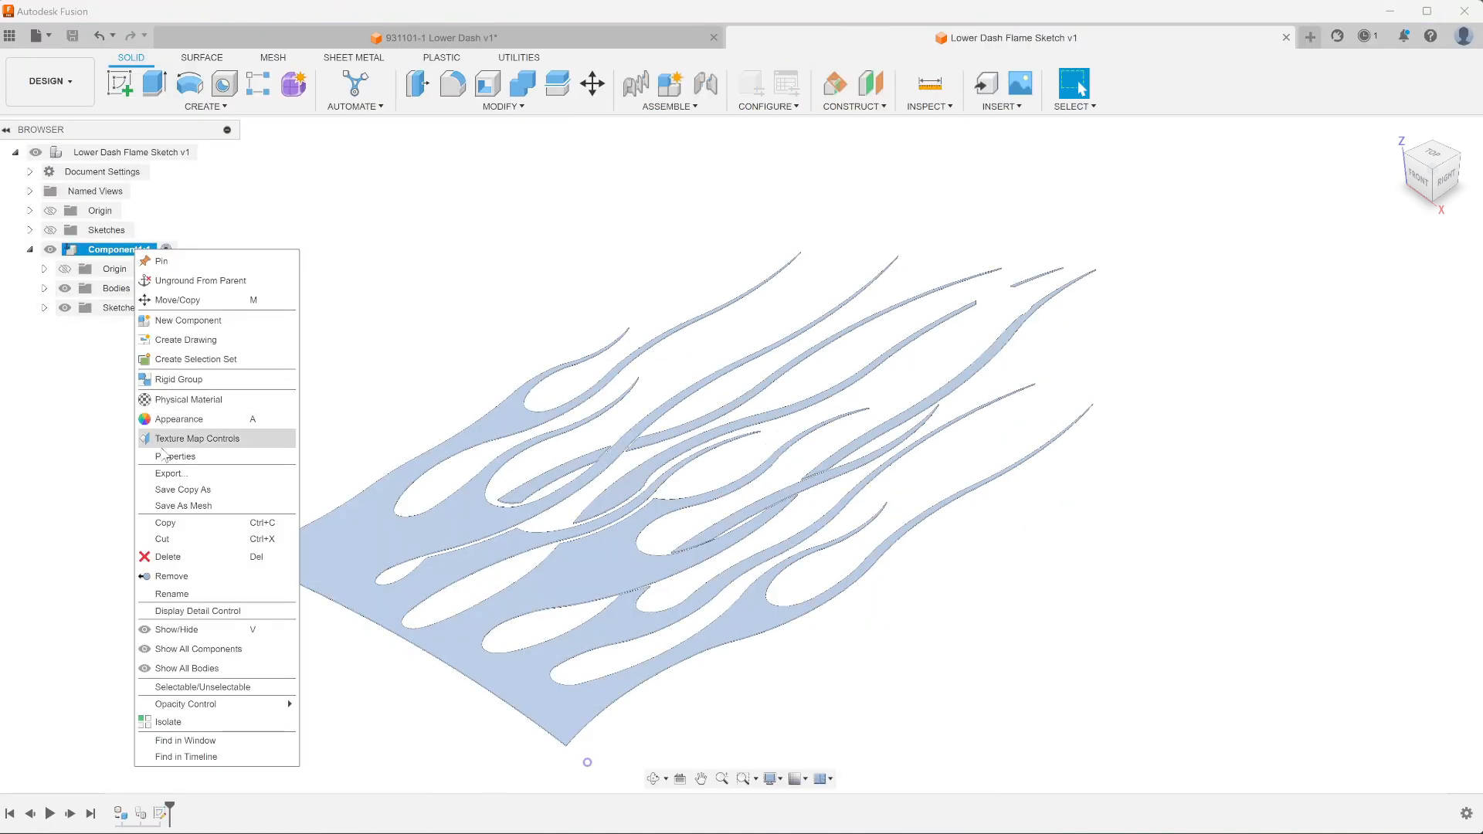
pyautogui.click(186, 525)
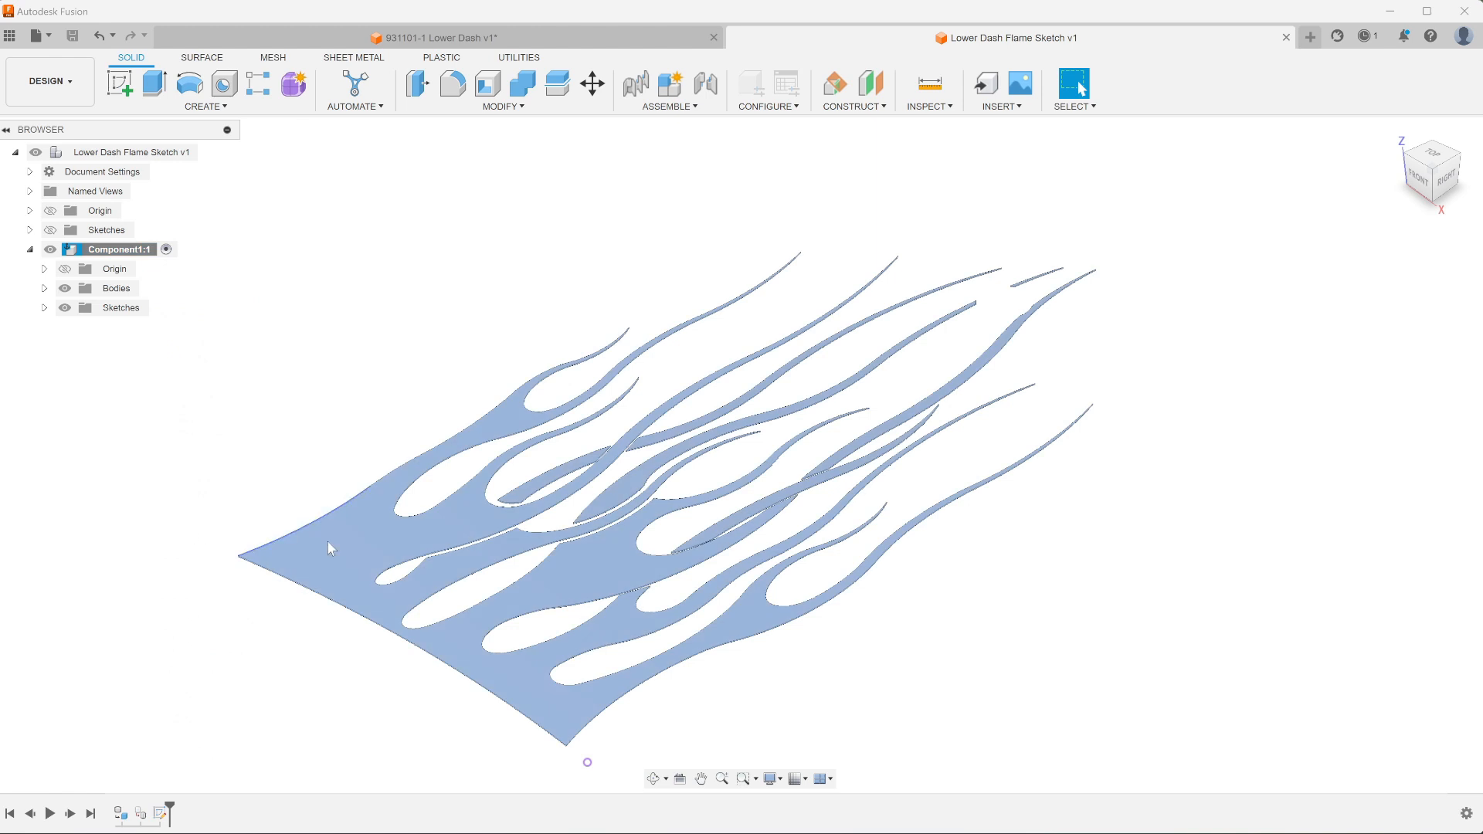
pyautogui.click(578, 40)
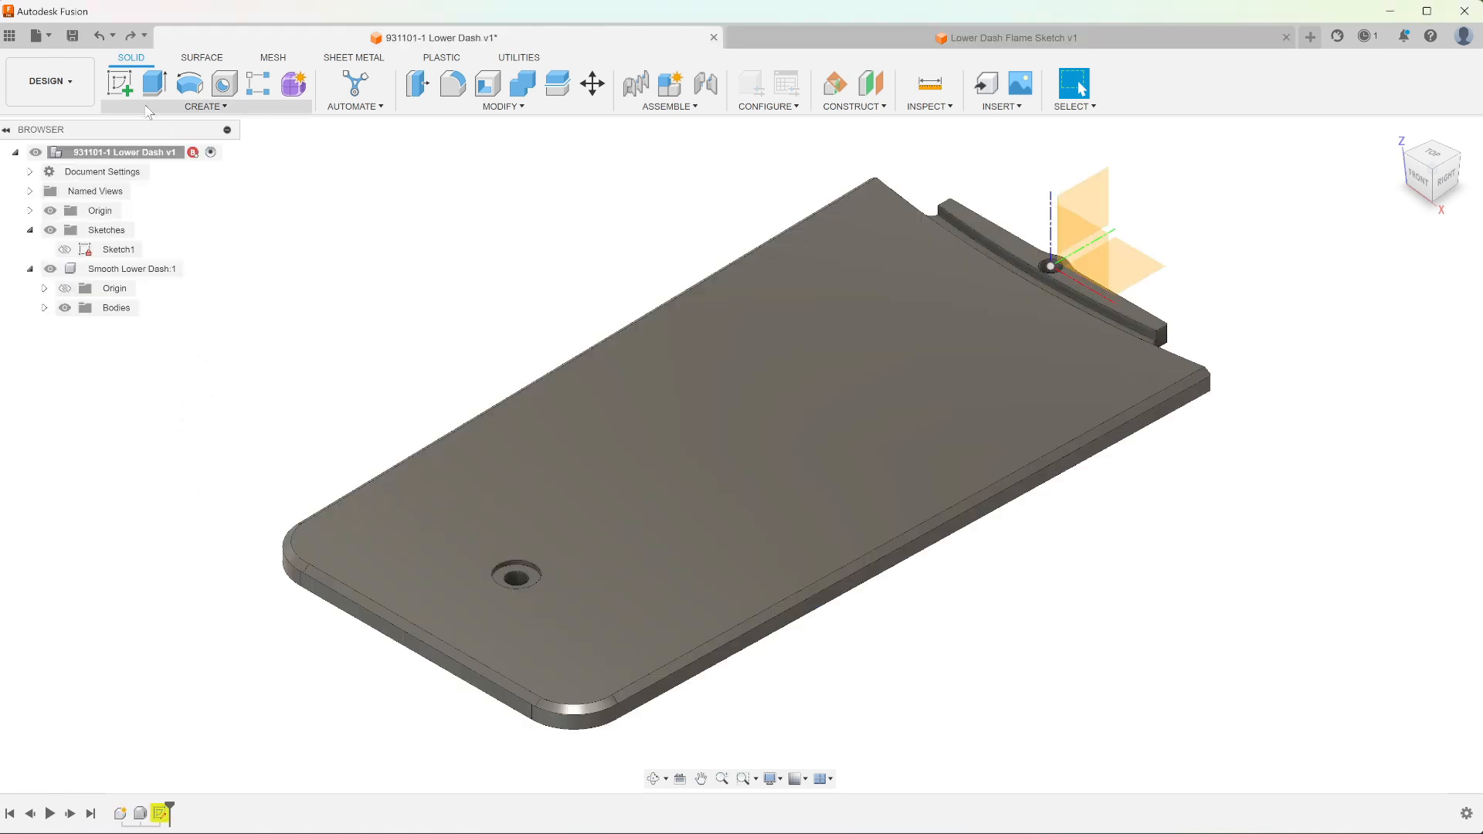
# Step: Paste the flame as a new independent component into the lower dash design and accept its default position
pyautogui.rightClick(98, 154)
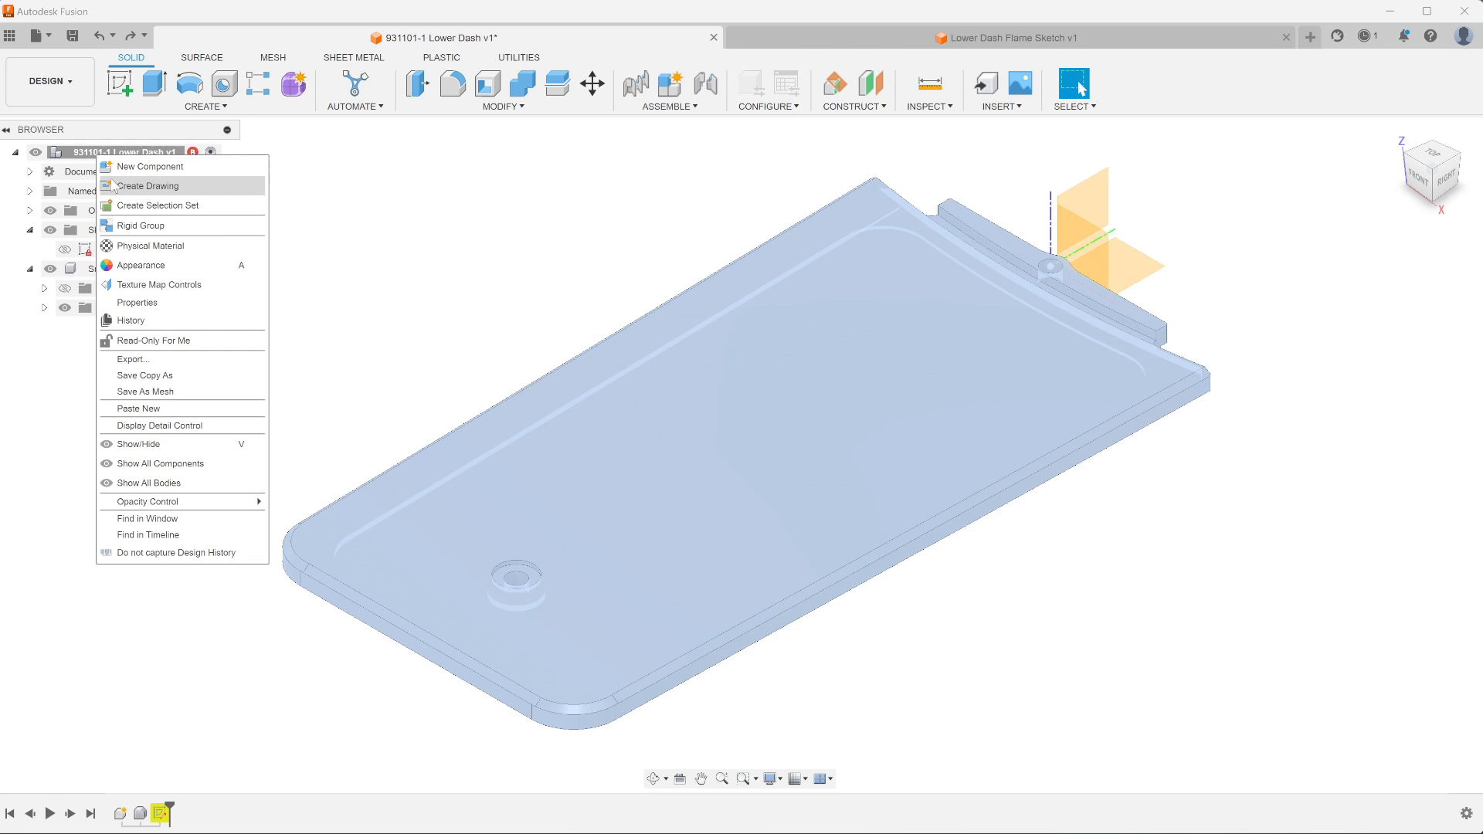
pyautogui.click(148, 409)
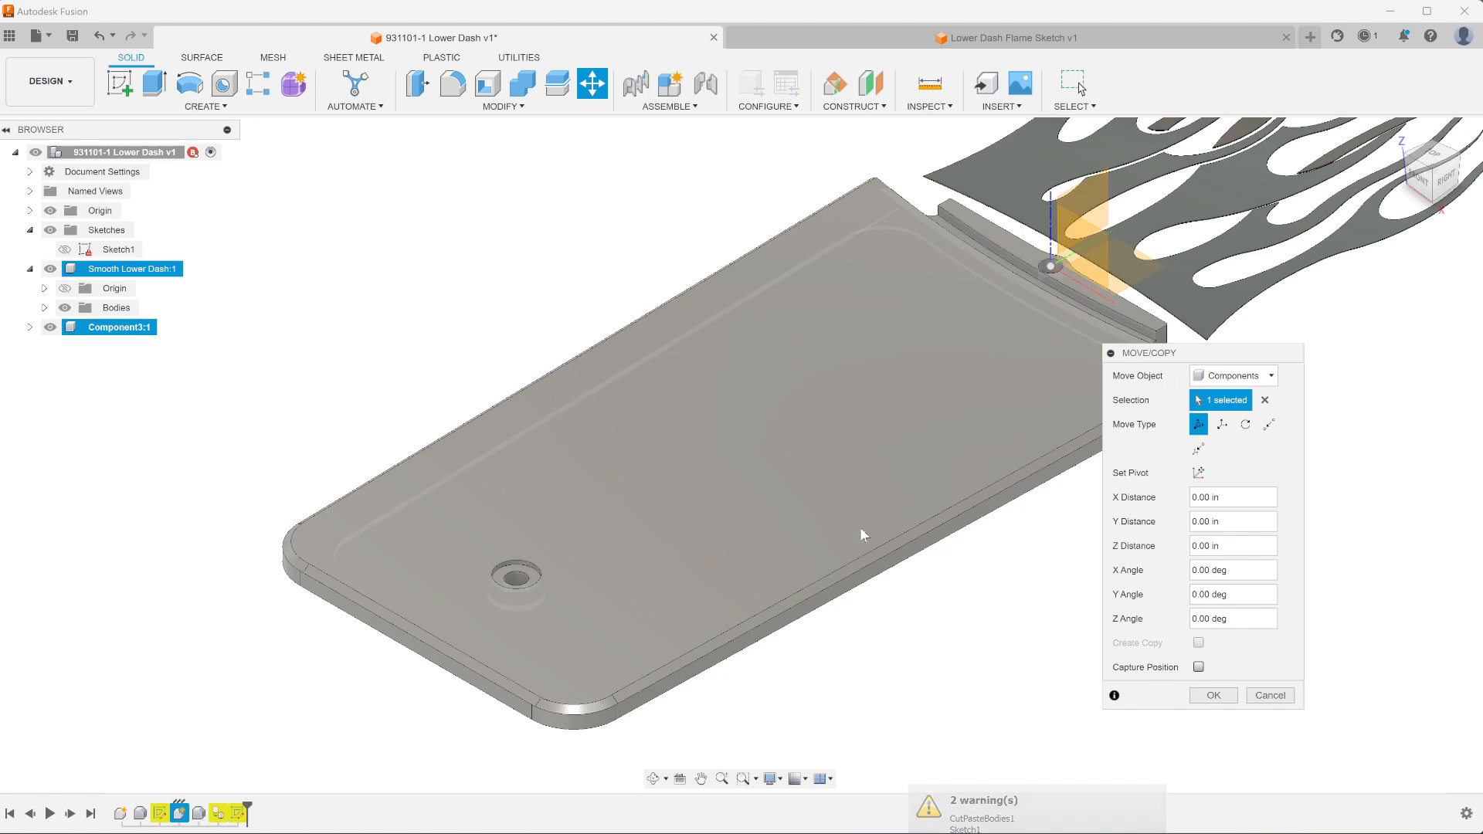
pyautogui.scroll(-3, 887, 553)
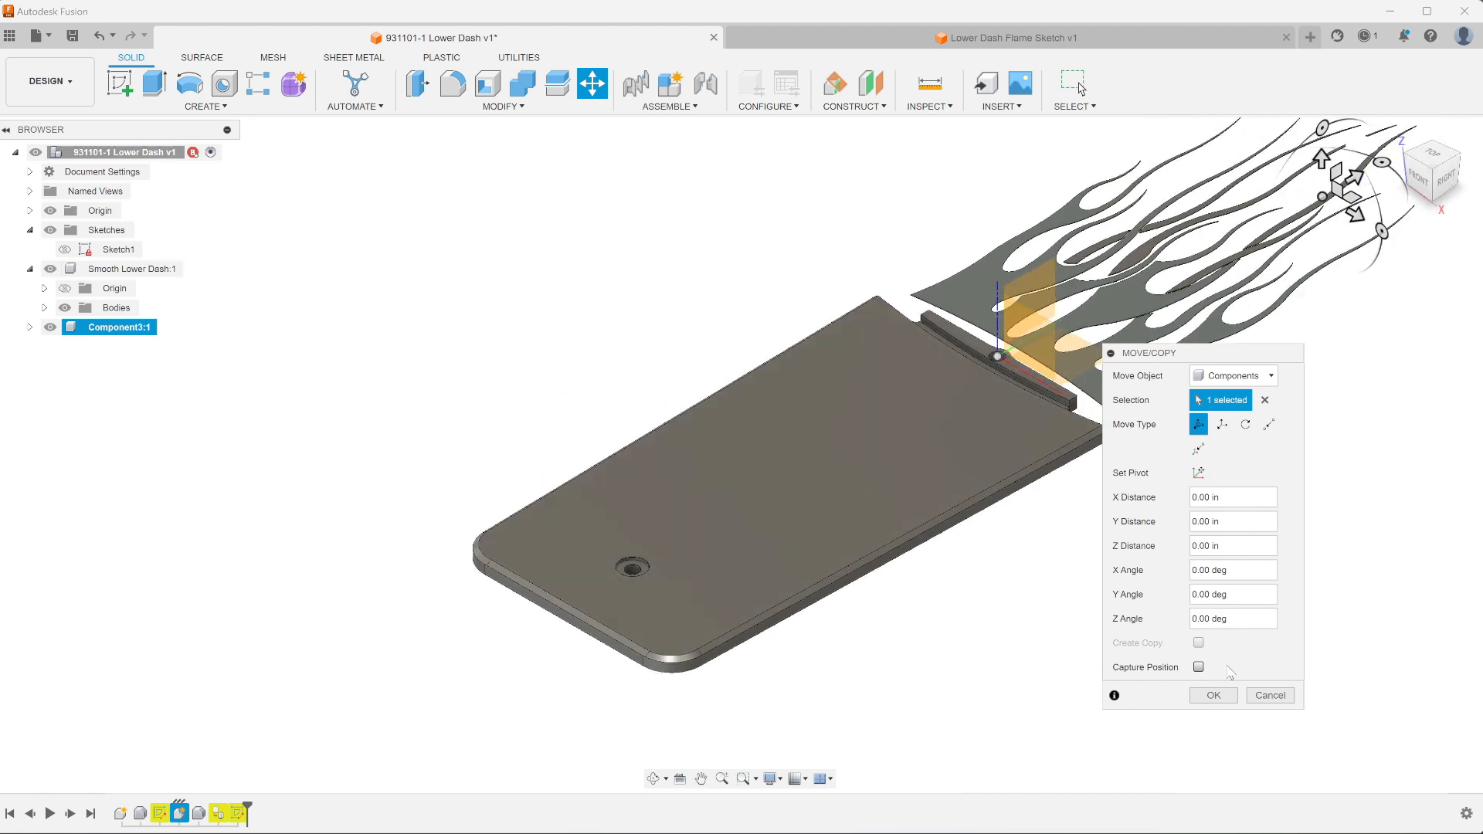
pyautogui.click(1219, 697)
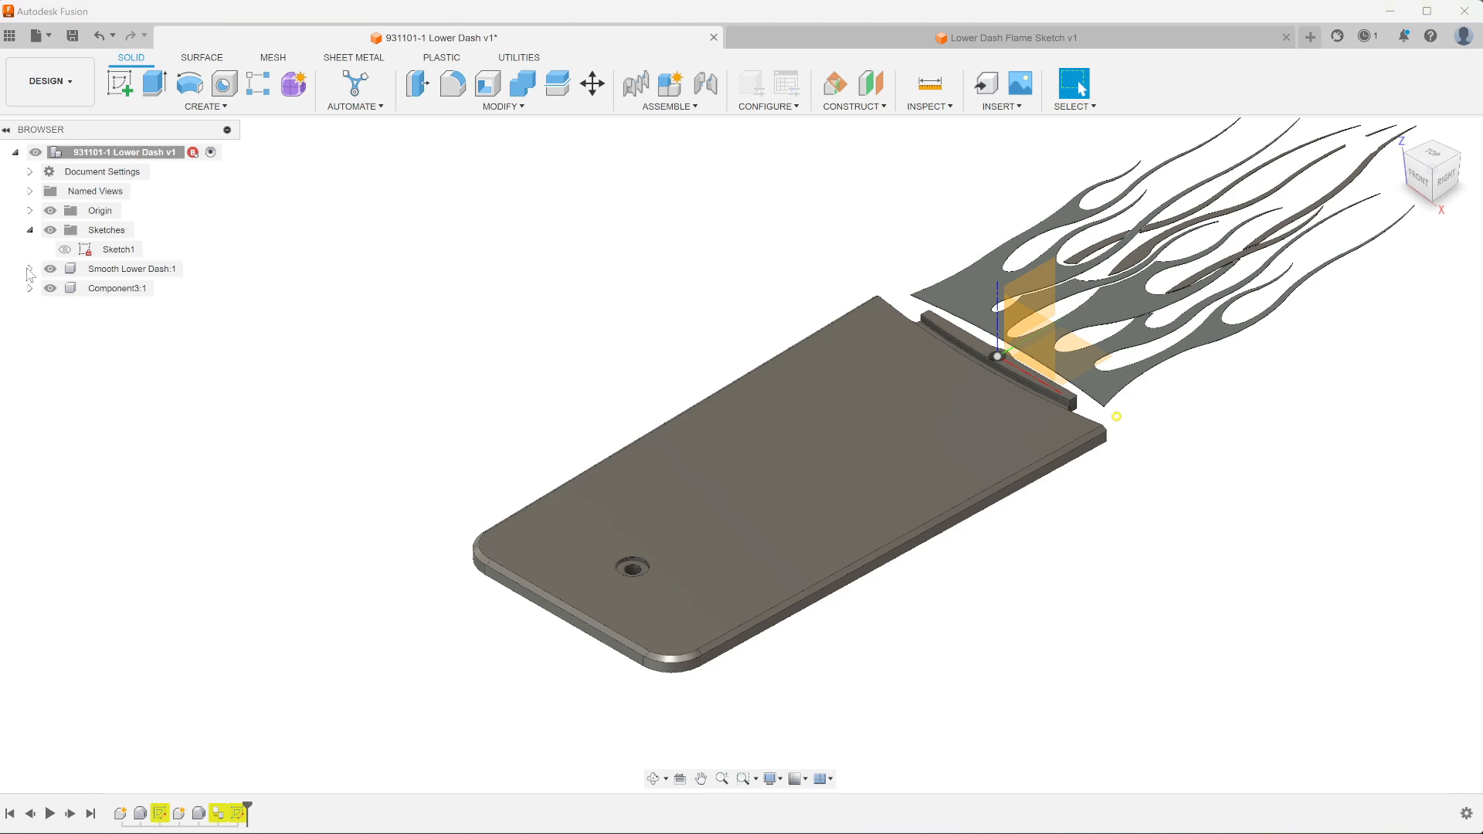
pyautogui.moveTo(967, 343); pyautogui.dragTo(886, 388, button='middle')
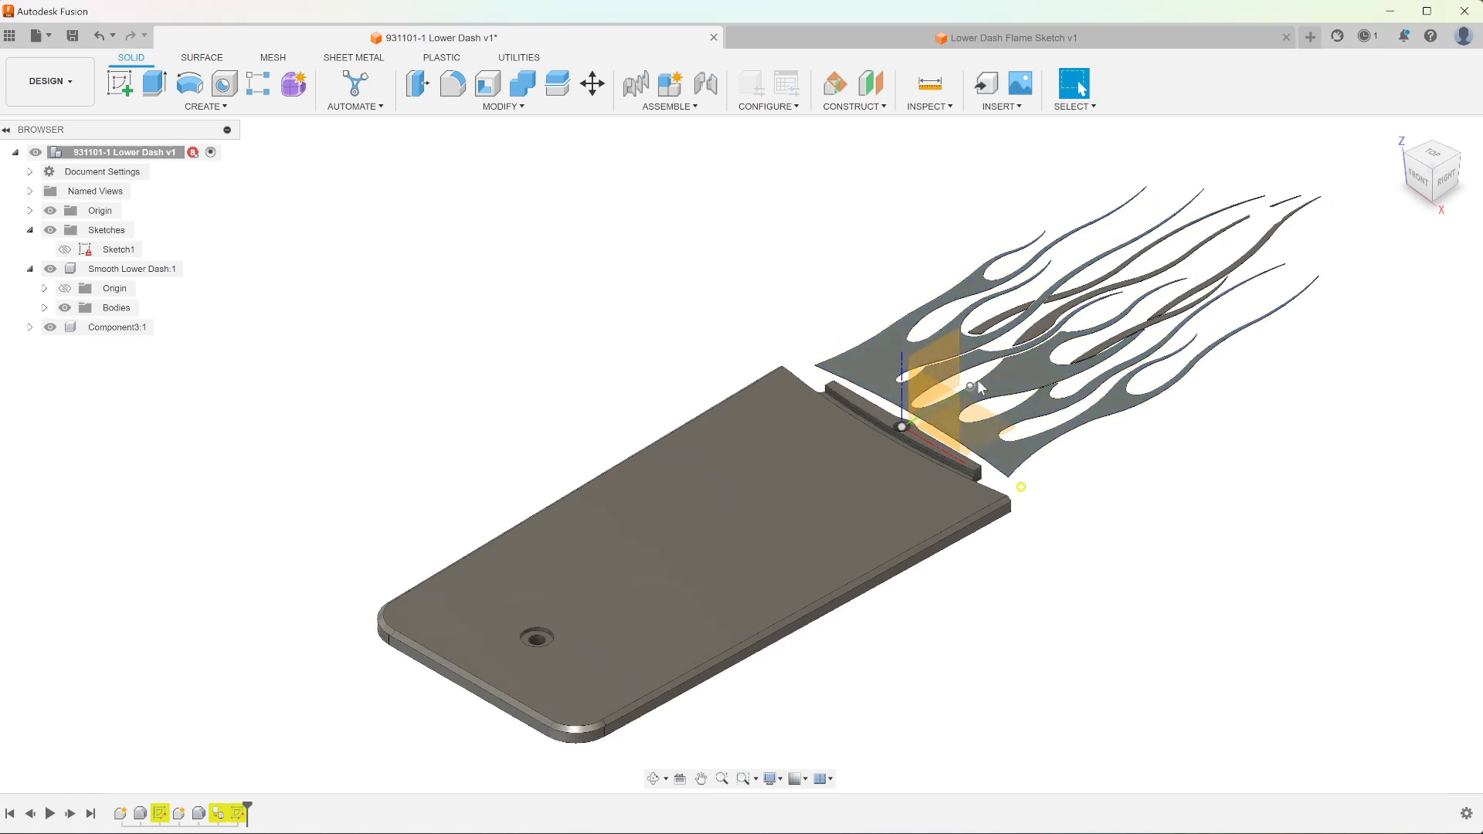
# Step: Start moving the pasted flame component and rotate it half a turn about the vertical axis, reversing the direction of its tips
pyautogui.press('m')
pyautogui.click(1228, 376)
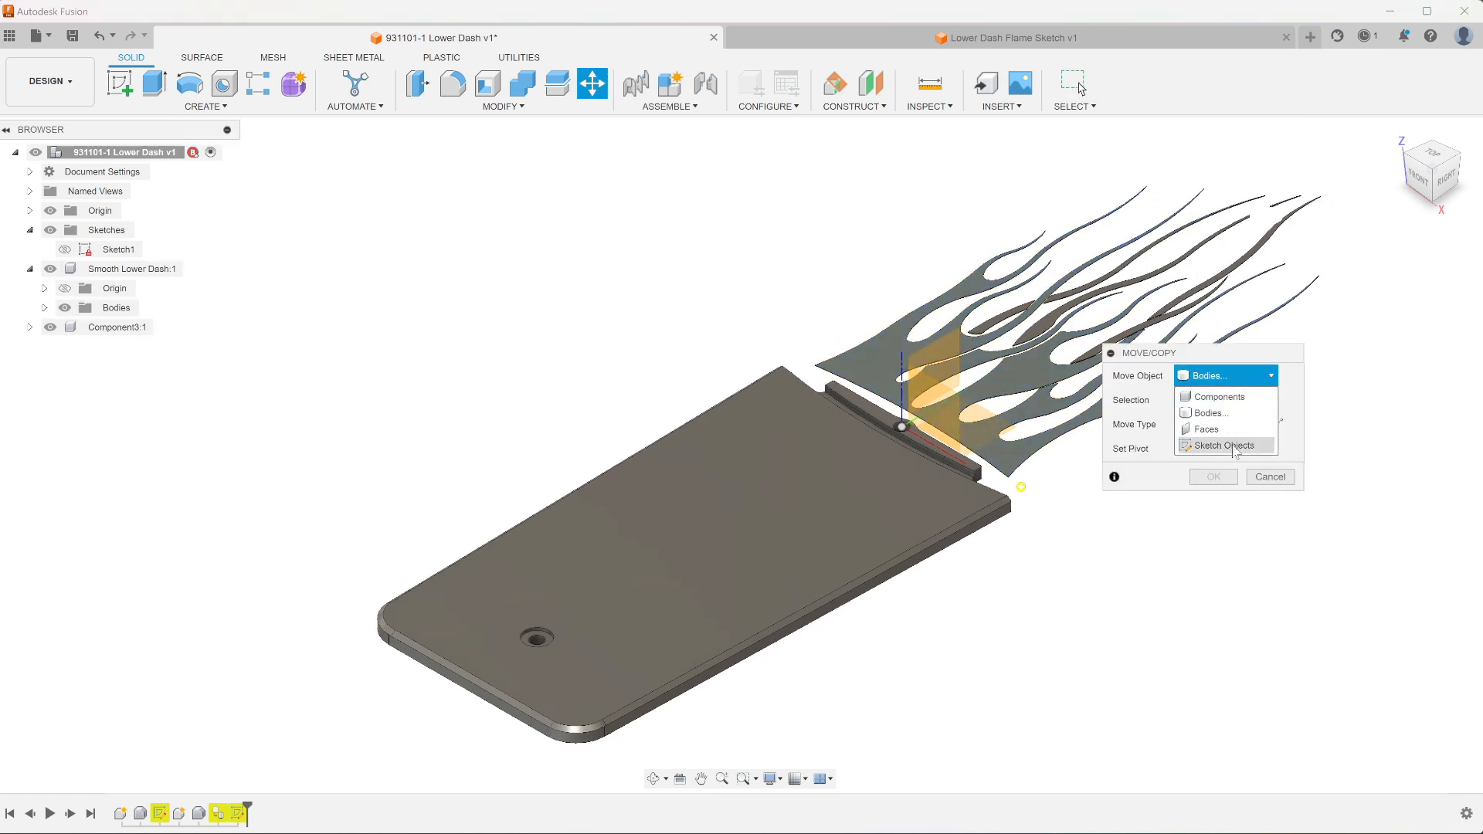
pyautogui.click(1220, 397)
pyautogui.click(84, 327)
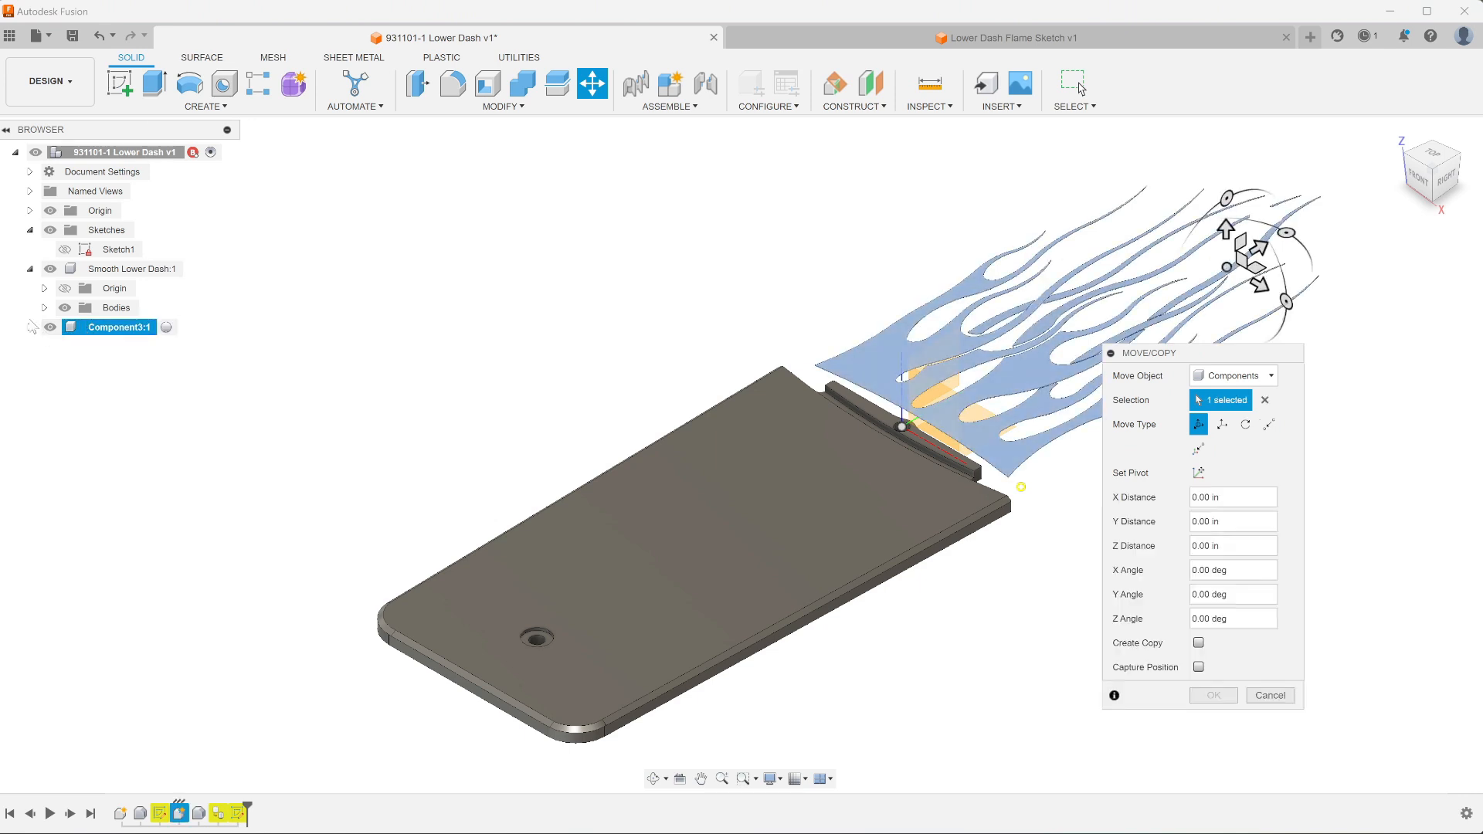
pyautogui.click(30, 328)
pyautogui.click(44, 385)
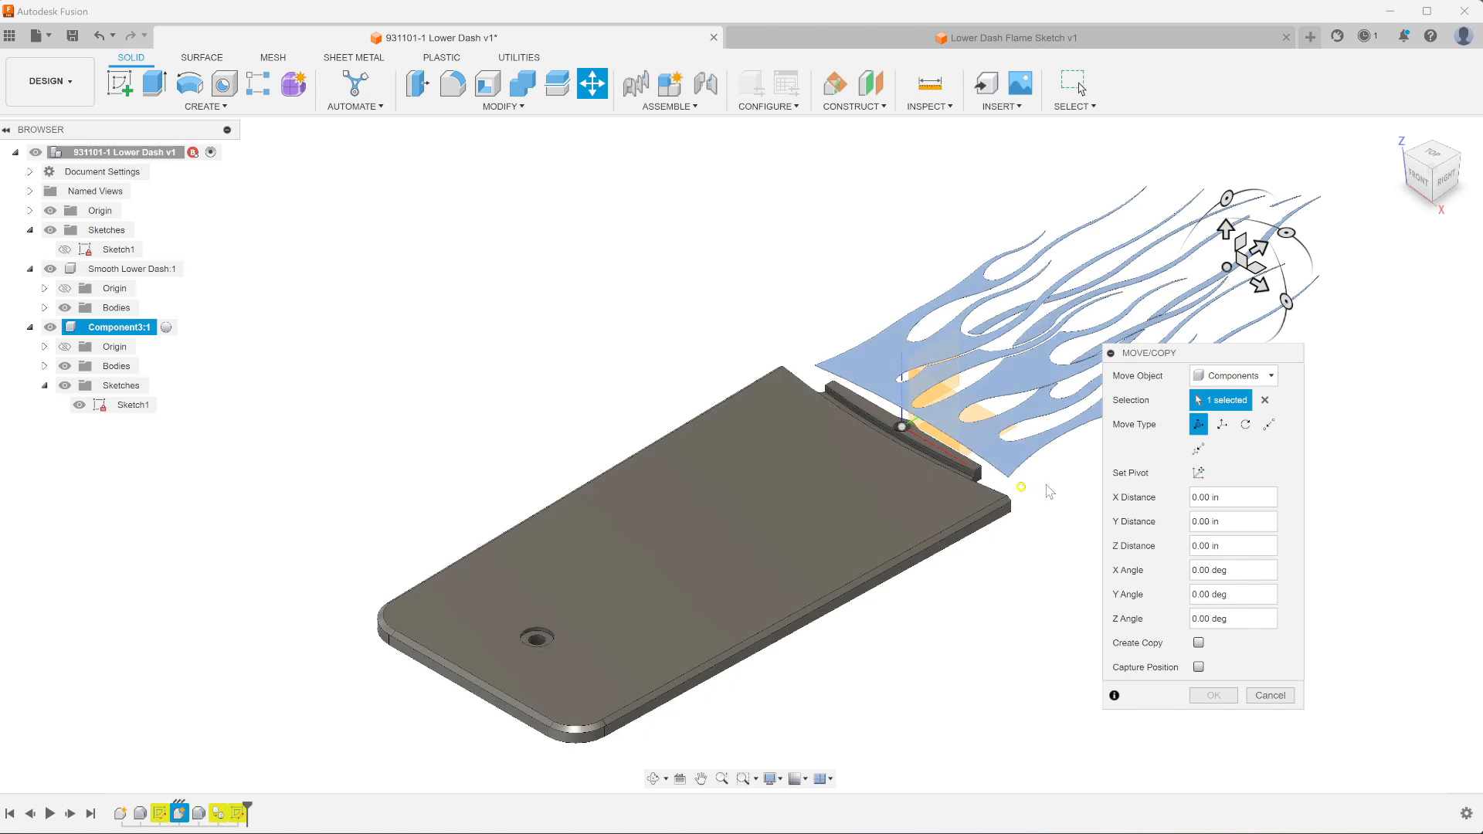
pyautogui.scroll(4, 1035, 496)
pyautogui.scroll(4, 1035, 496)
pyautogui.scroll(-6, 1004, 491)
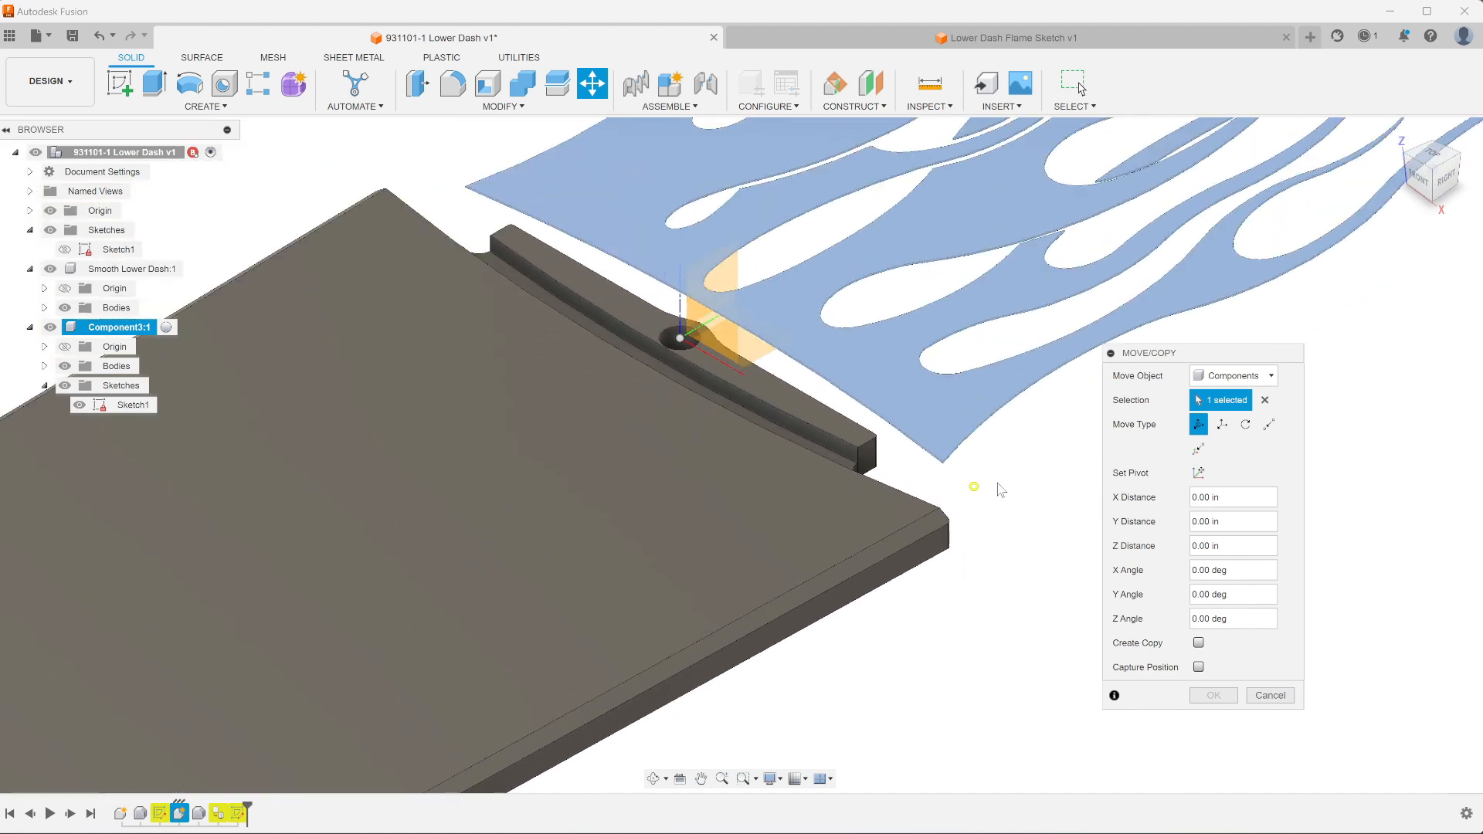
pyautogui.scroll(-3, 991, 489)
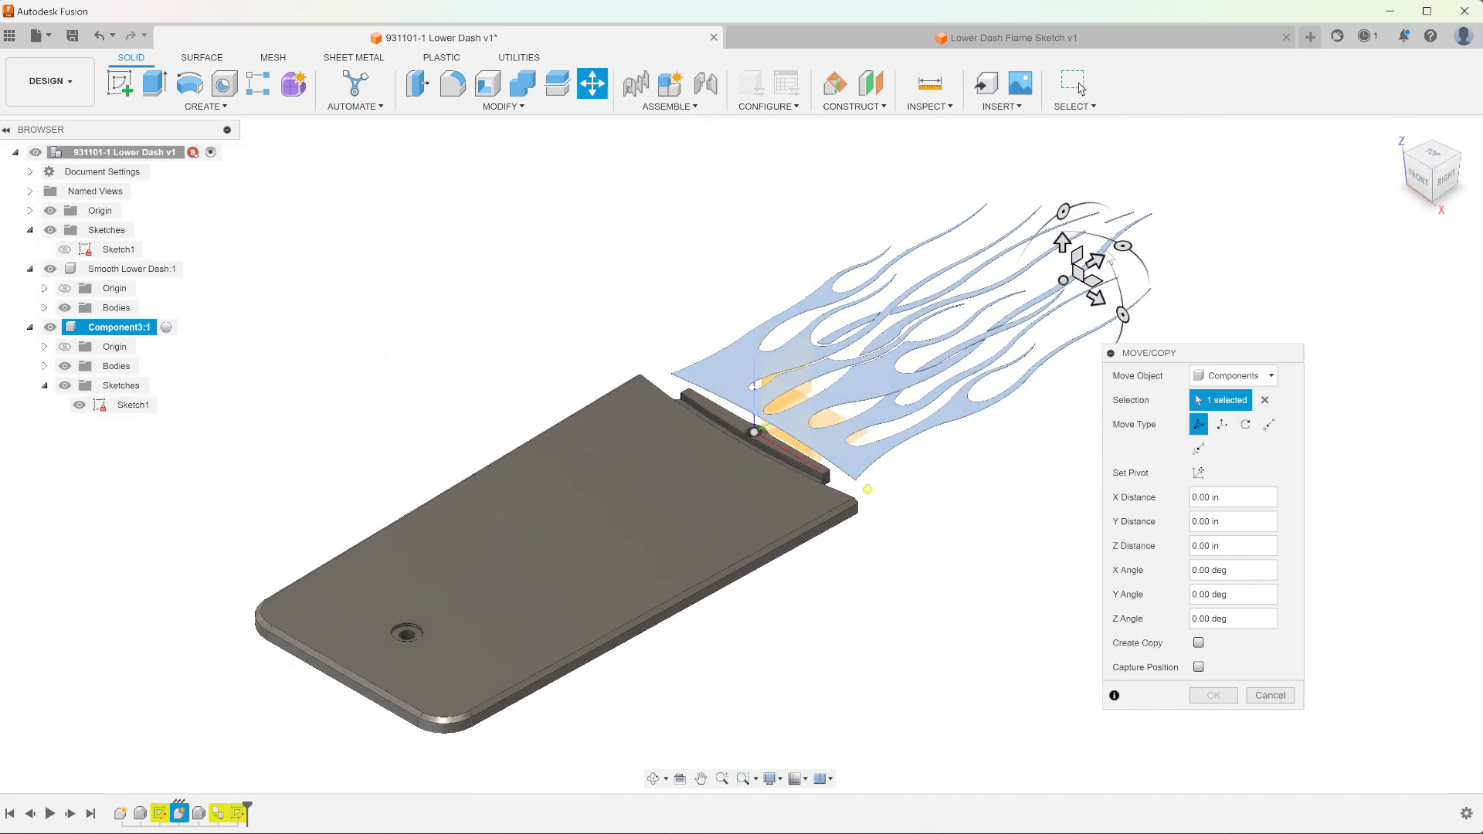
pyautogui.moveTo(1124, 248); pyautogui.dragTo(1015, 299)
pyautogui.moveTo(1043, 244); pyautogui.dragTo(831, 422, button='middle')
# Step: Move the flame component point to point from its projected sketch point to the matching top corner of the dash panel
pyautogui.click(1268, 424)
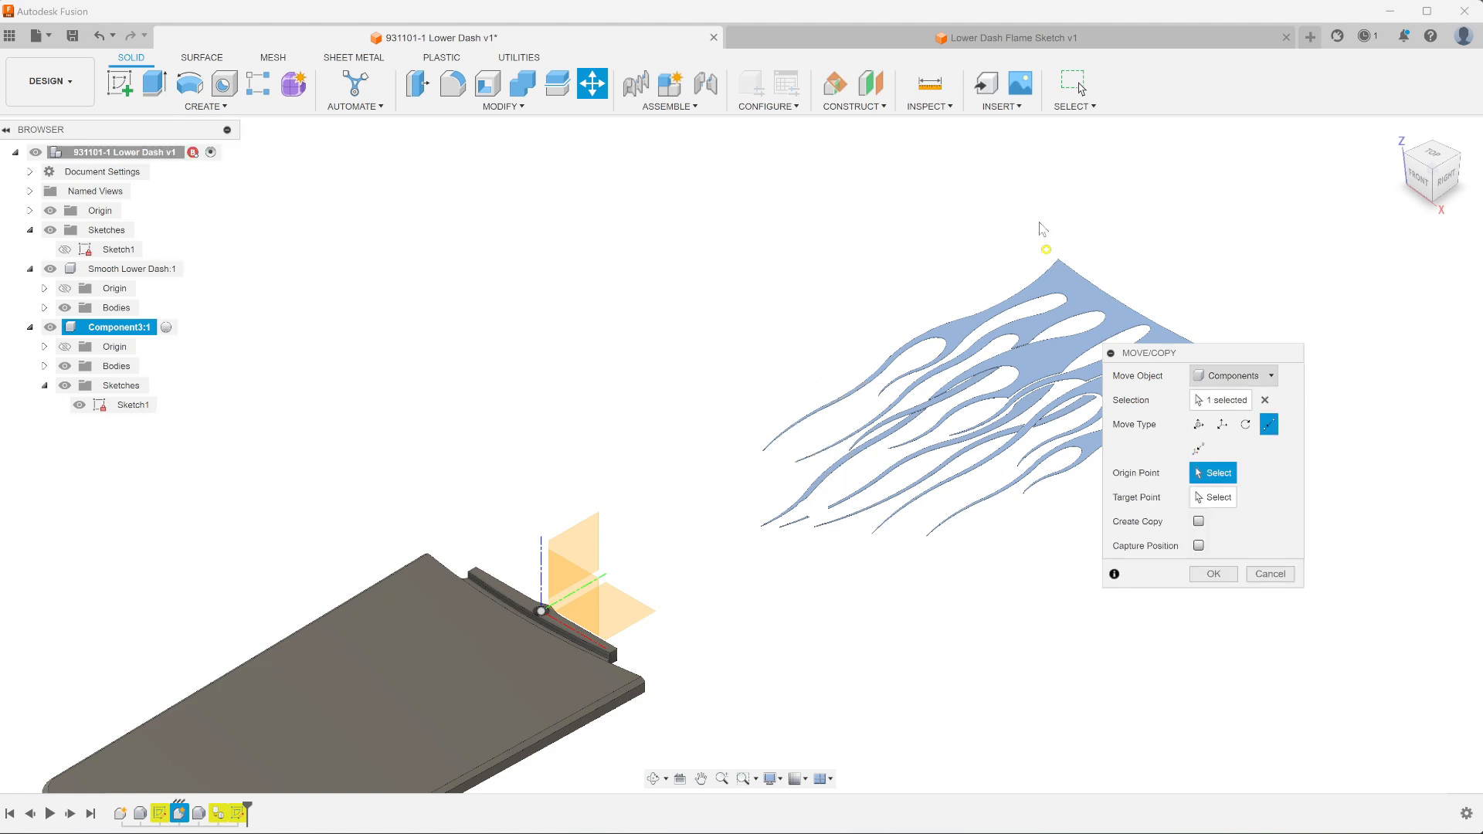
pyautogui.scroll(5, 1041, 225)
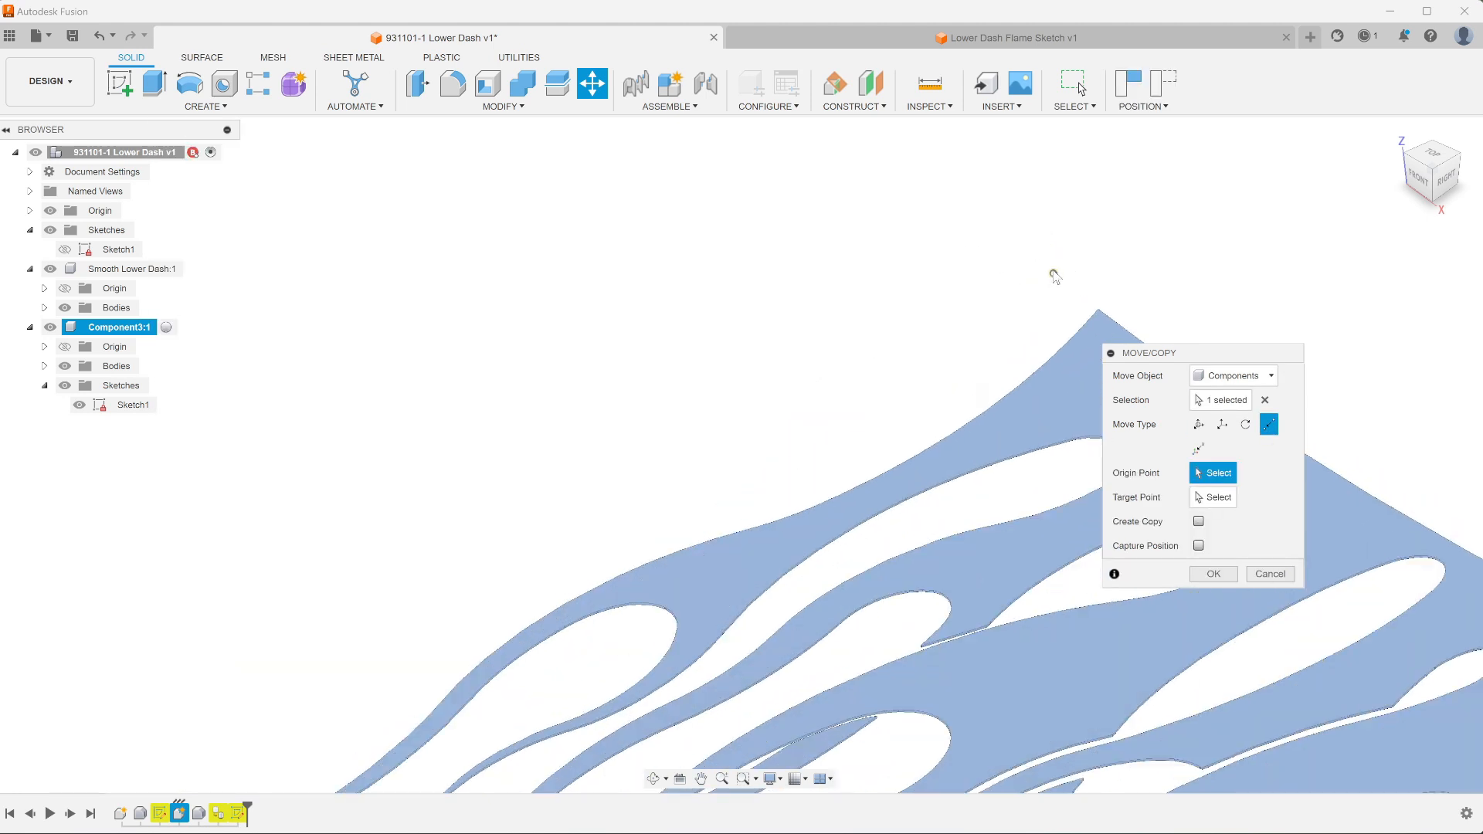
pyautogui.click(1054, 275)
pyautogui.scroll(-5, 784, 424)
pyautogui.moveTo(338, 590); pyautogui.dragTo(743, 340, button='middle')
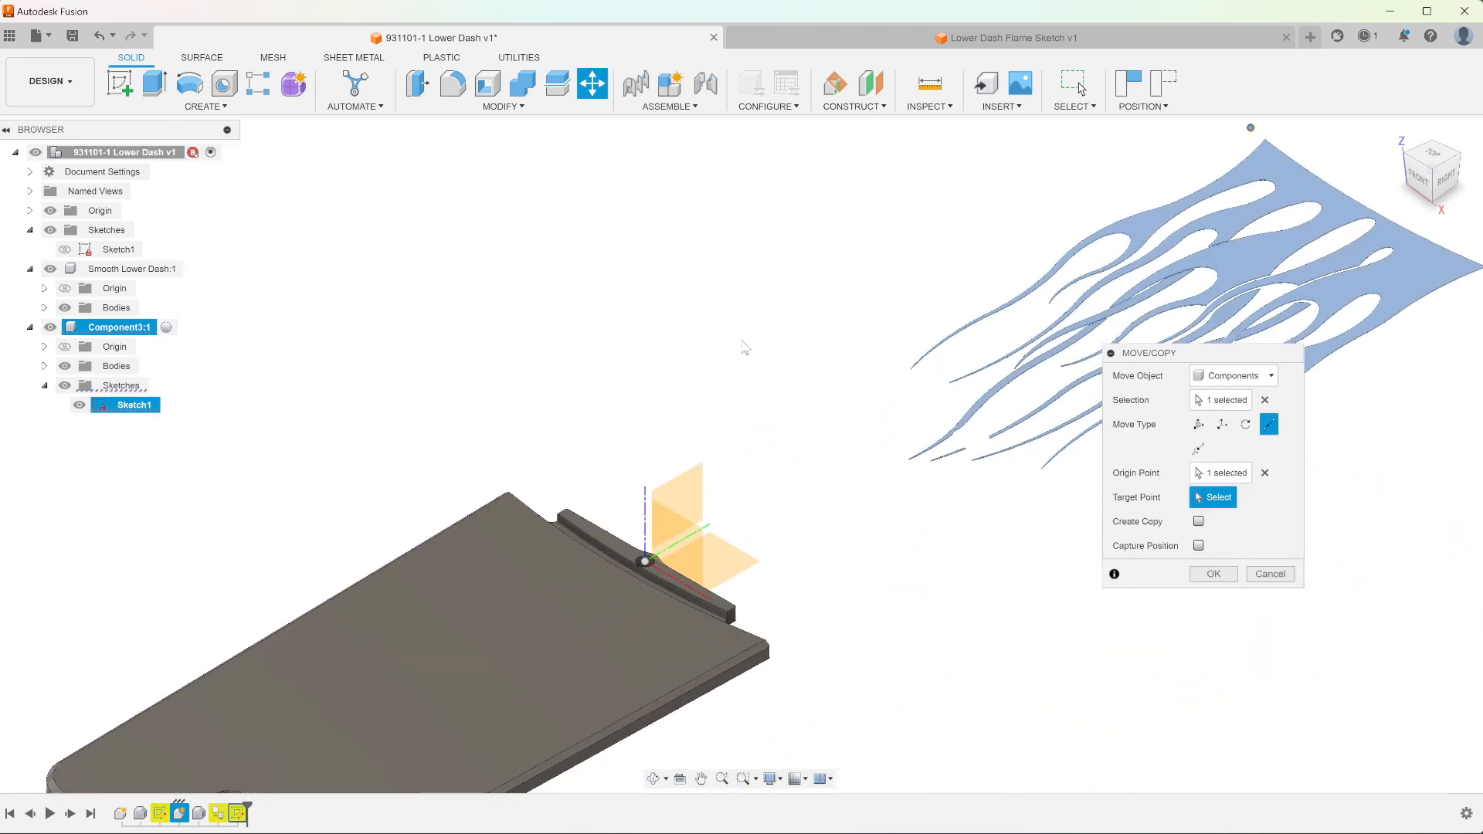
pyautogui.scroll(3, 457, 463)
pyautogui.scroll(4, 546, 500)
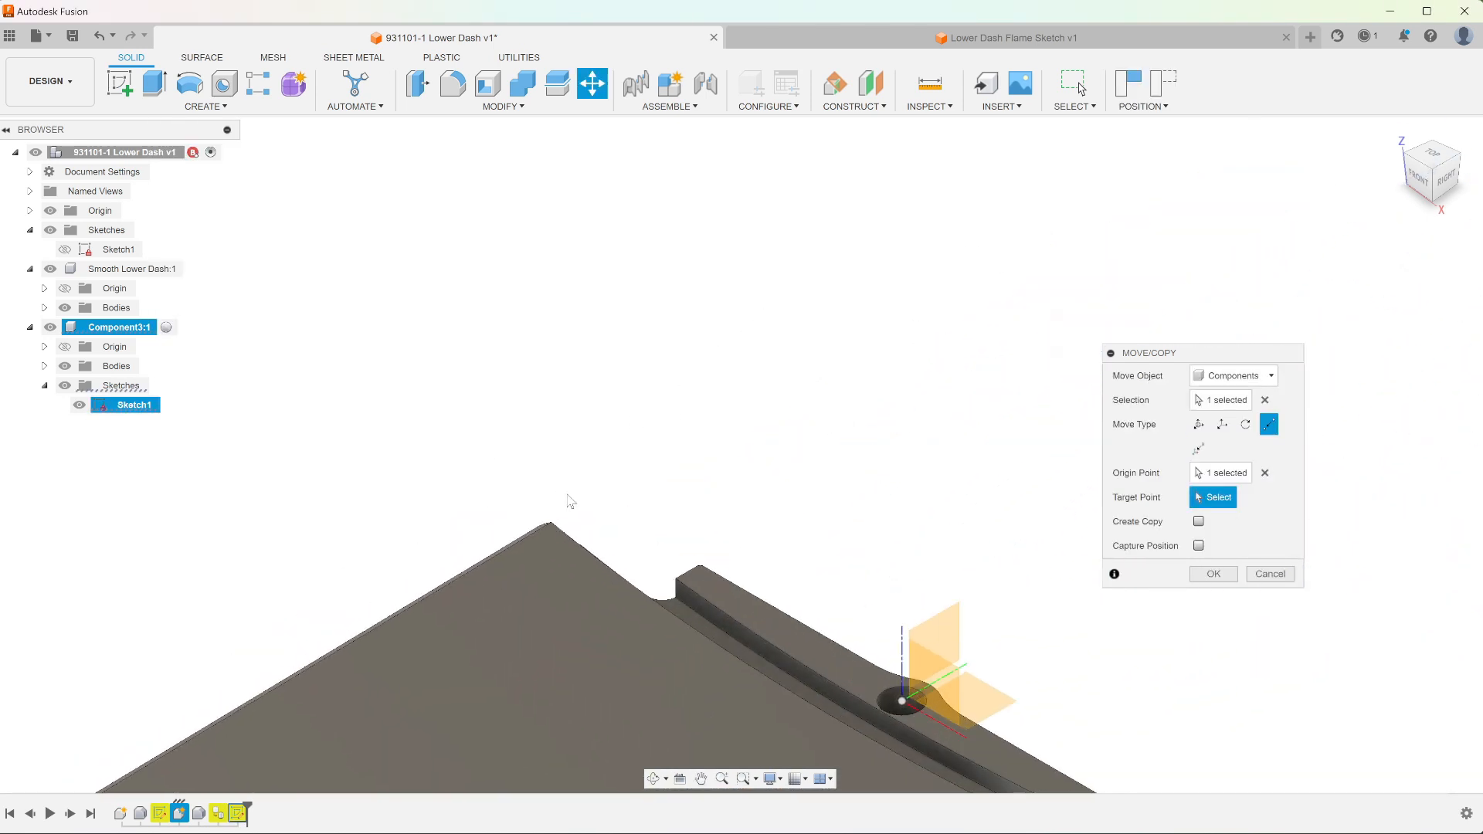
pyautogui.click(545, 533)
pyautogui.scroll(-3, 703, 508)
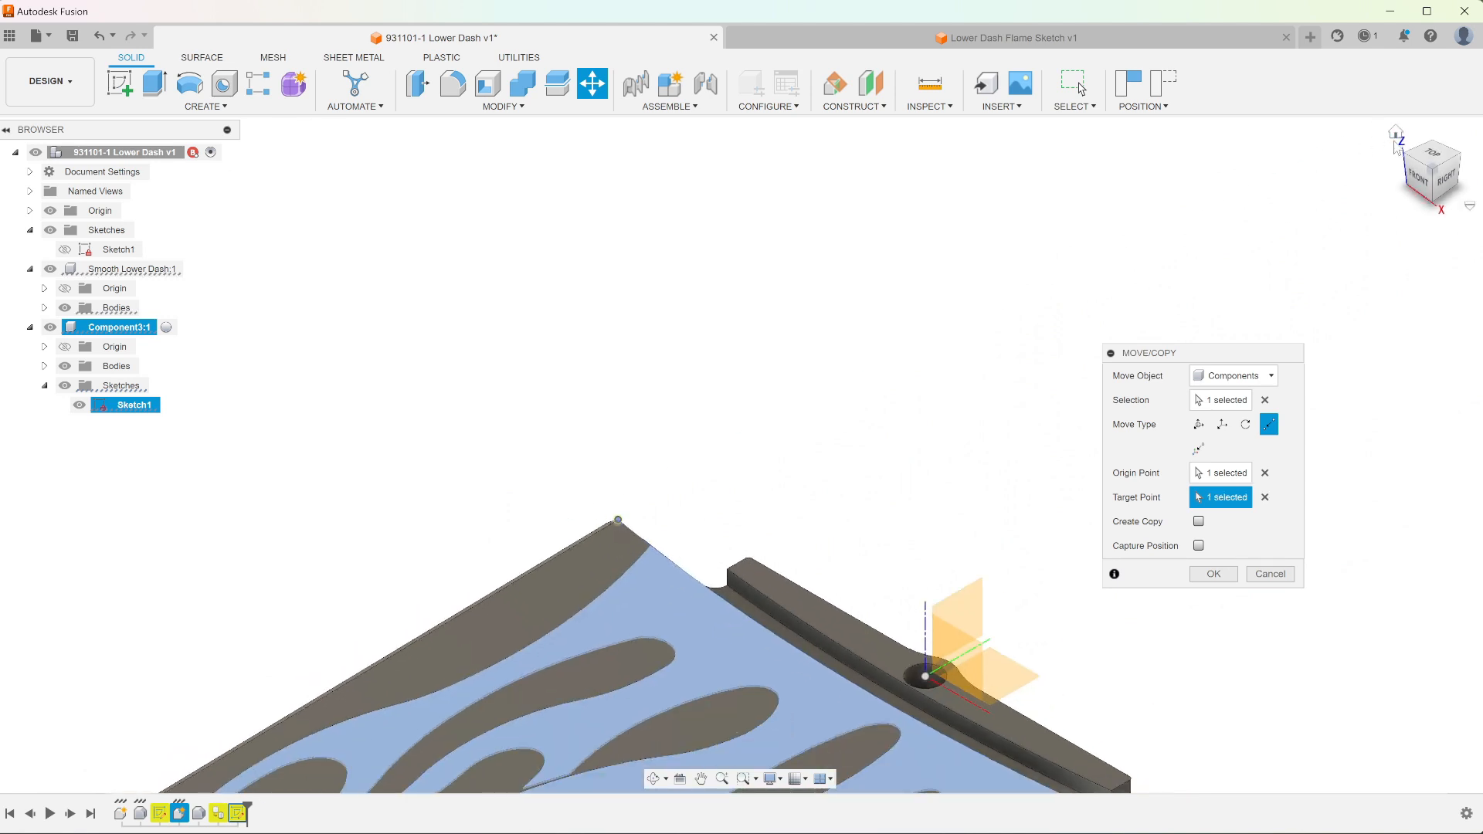
pyautogui.click(1394, 134)
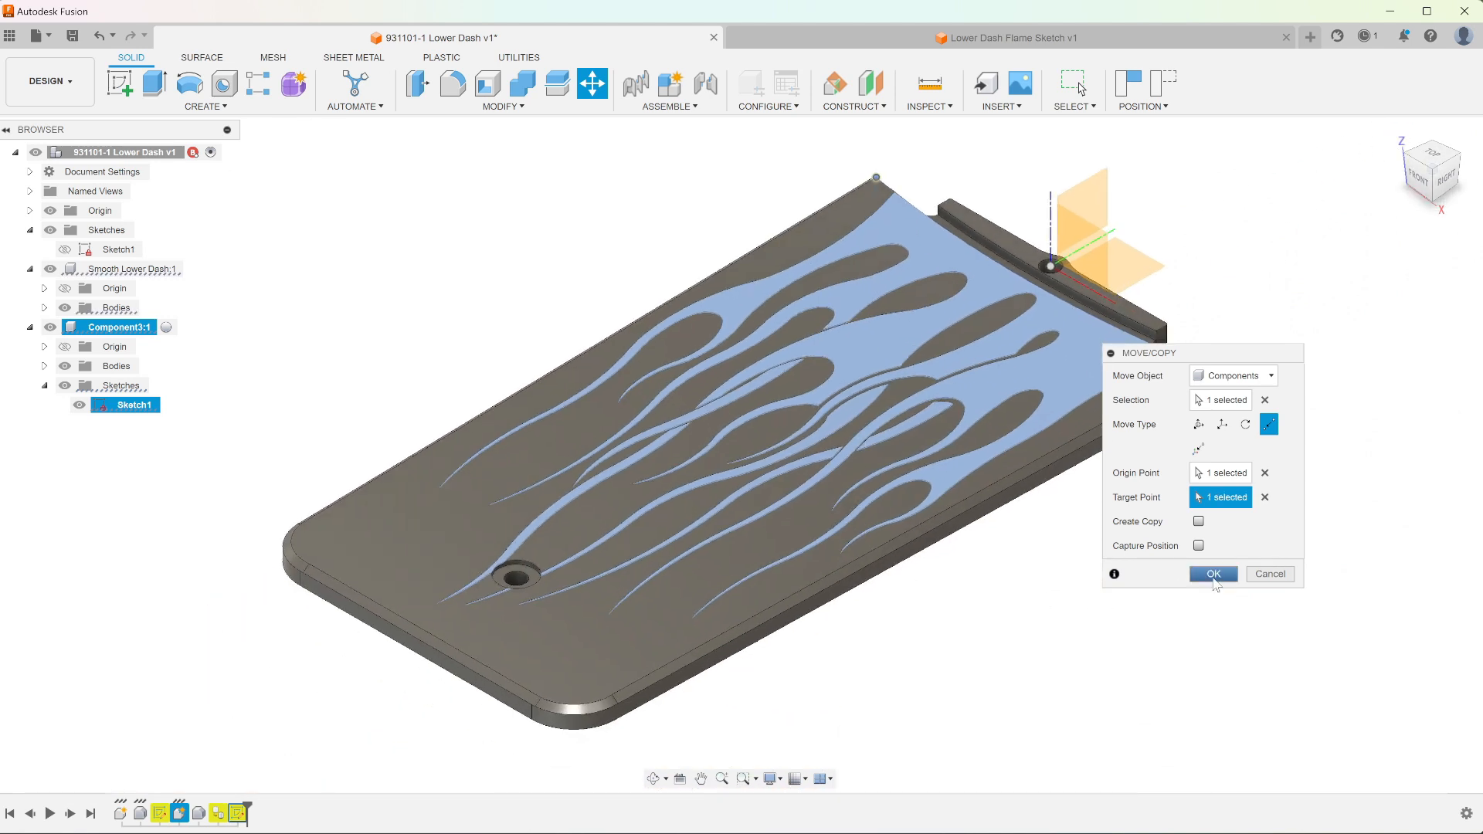
pyautogui.click(1213, 567)
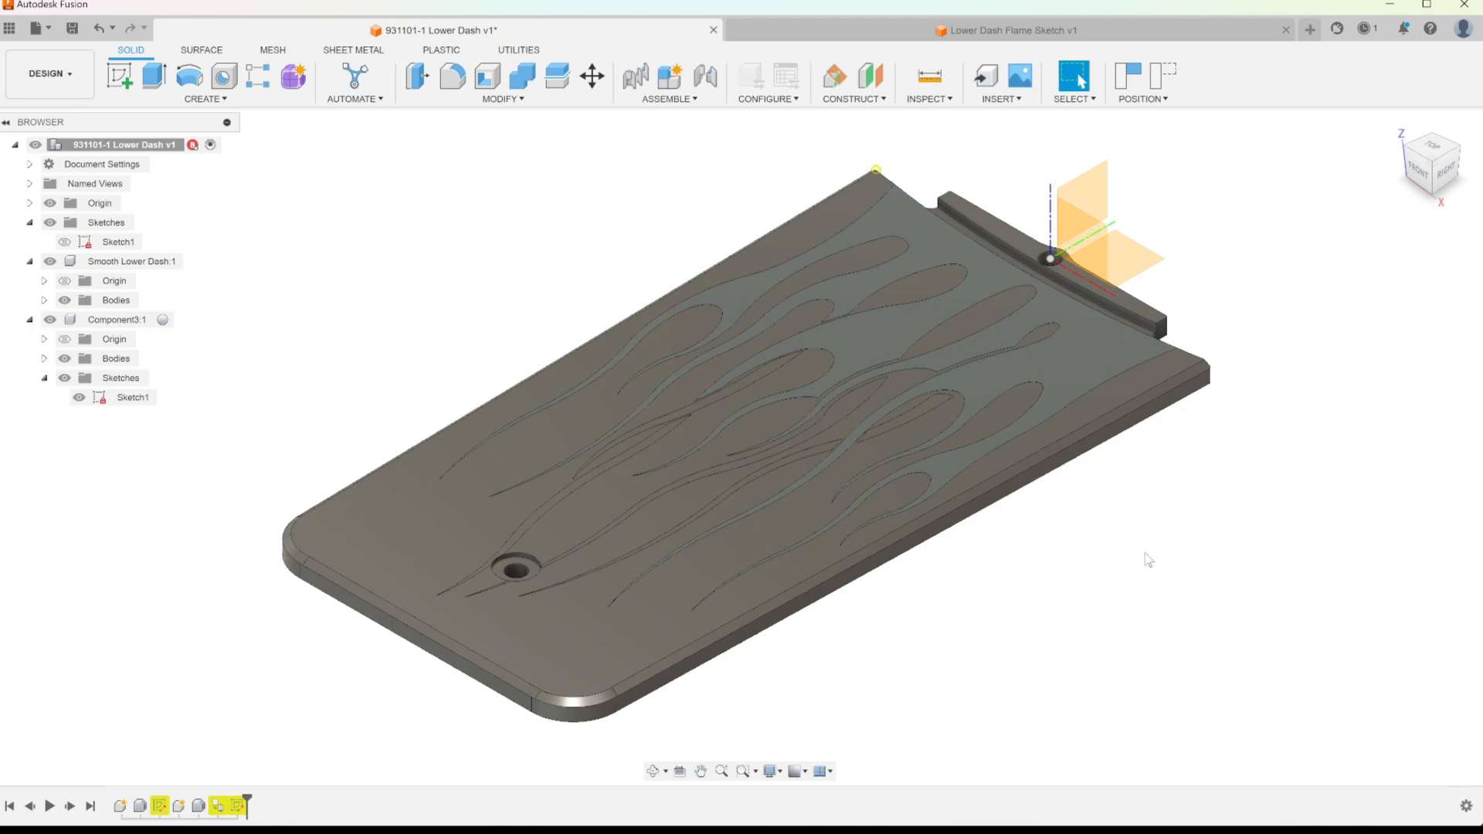
pyautogui.click(901, 327)
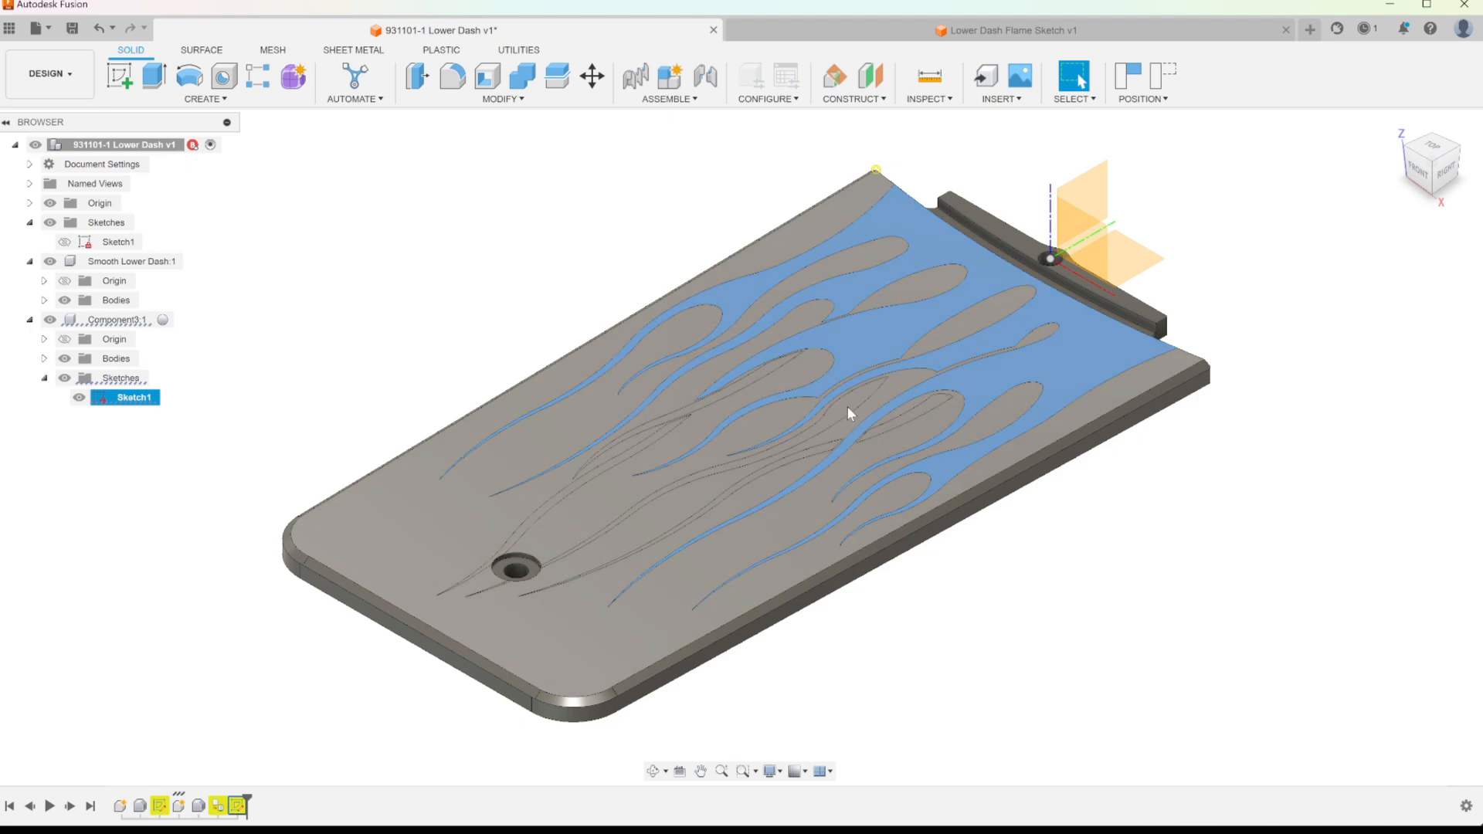
pyautogui.click(846, 406)
pyautogui.click(1114, 516)
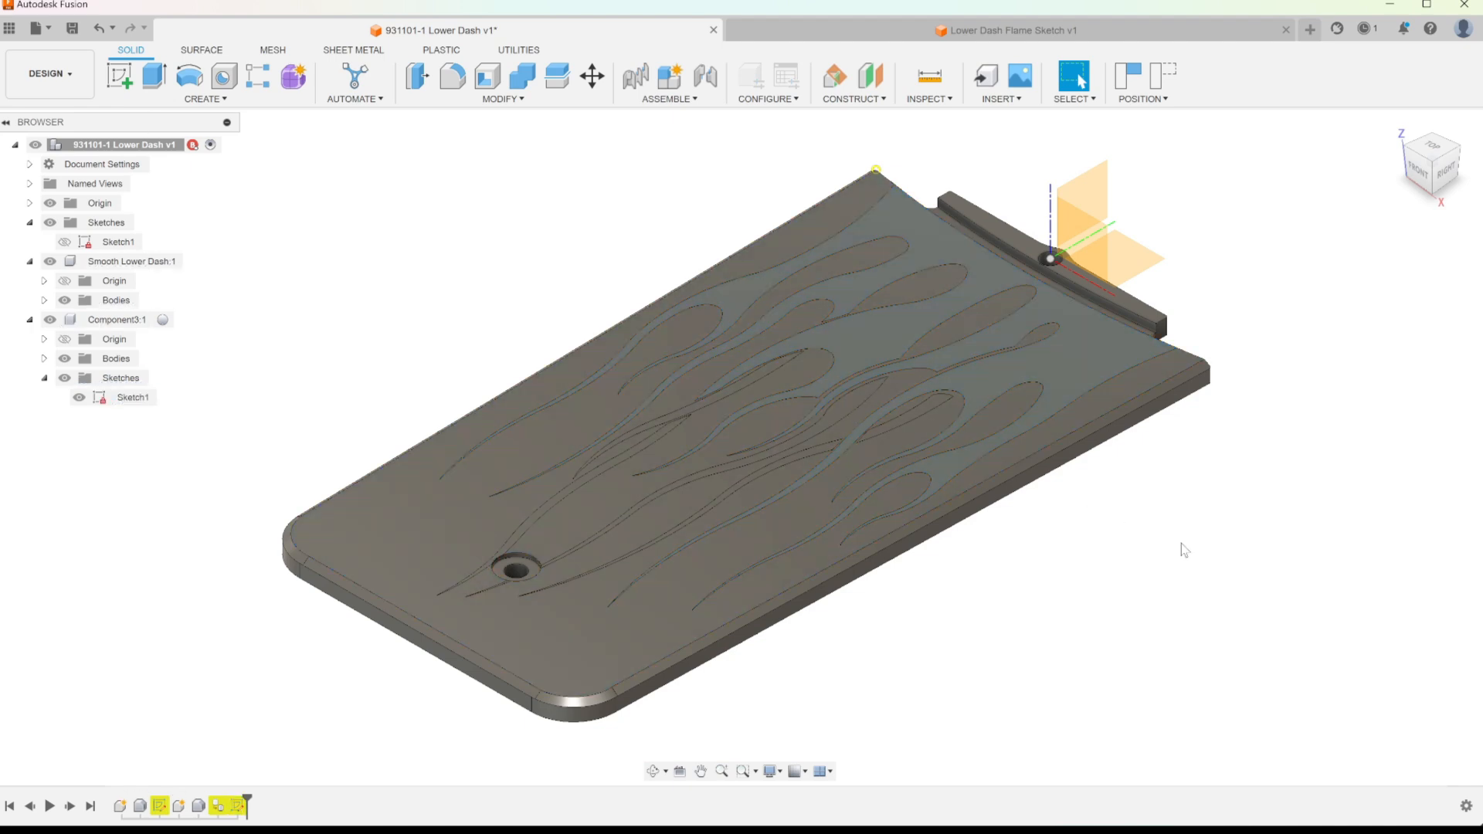
# Step: Try raising the flame component 0.70 in along Z above the panel, and undo that move
pyautogui.keyDown('shift'); pyautogui.moveTo(1143, 556); pyautogui.dragTo(821, 109, button='middle'); pyautogui.keyUp('shift')
pyautogui.moveTo(851, 255); pyautogui.dragTo(854, 372, button='middle')
pyautogui.scroll(-2, 886, 304)
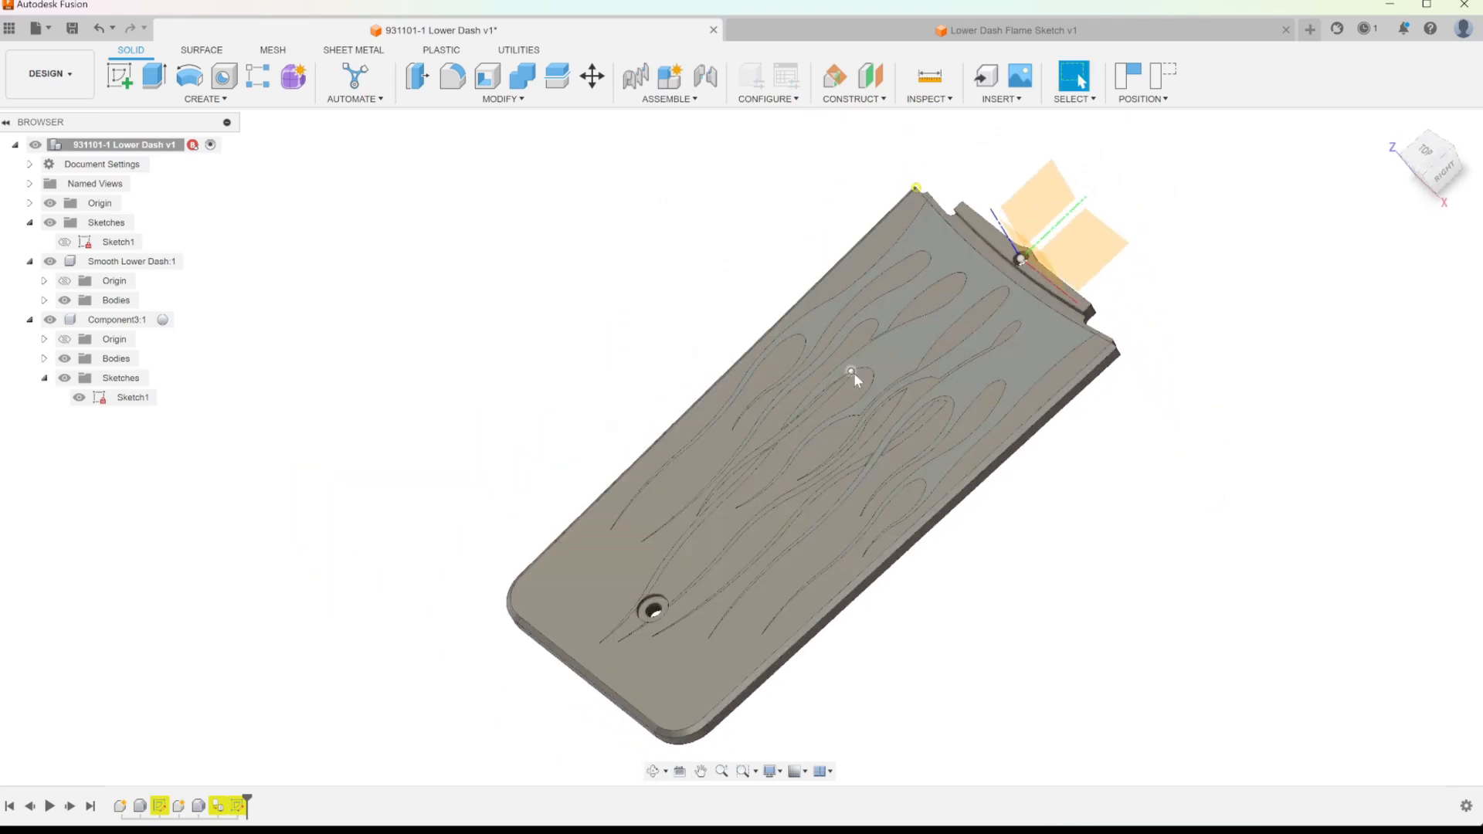
pyautogui.press('m')
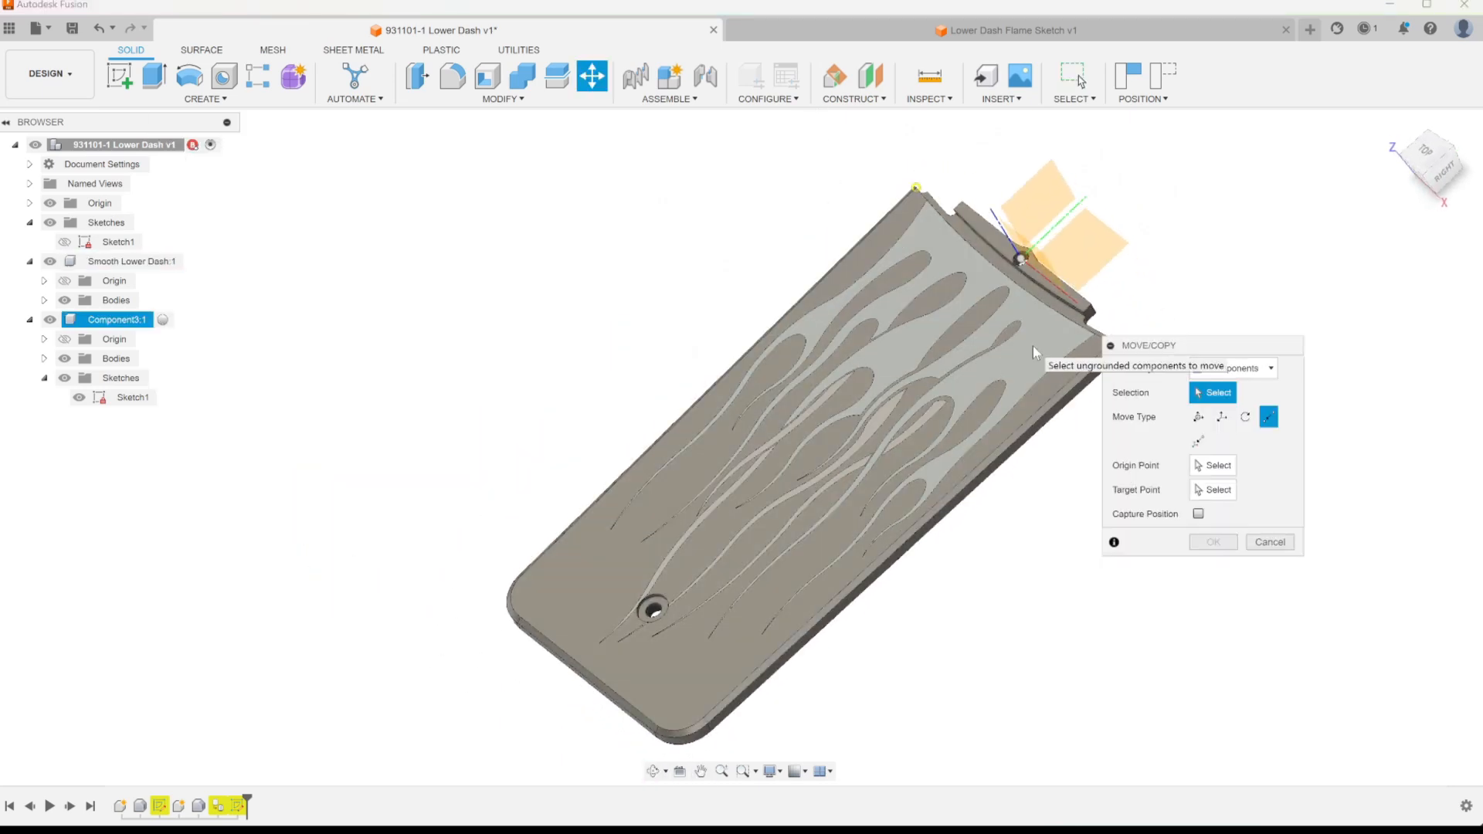
pyautogui.click(1042, 346)
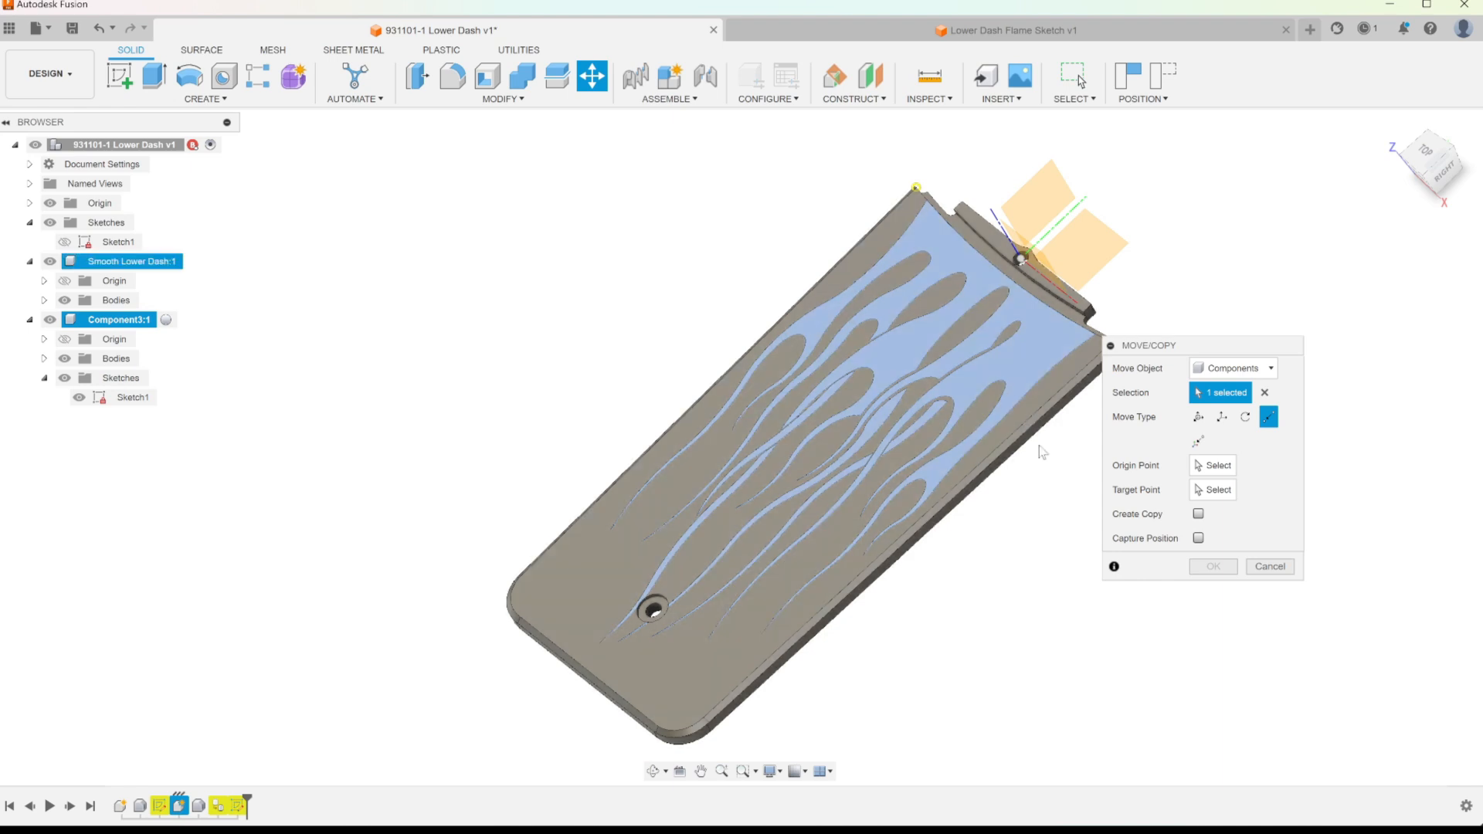
pyautogui.click(1443, 178)
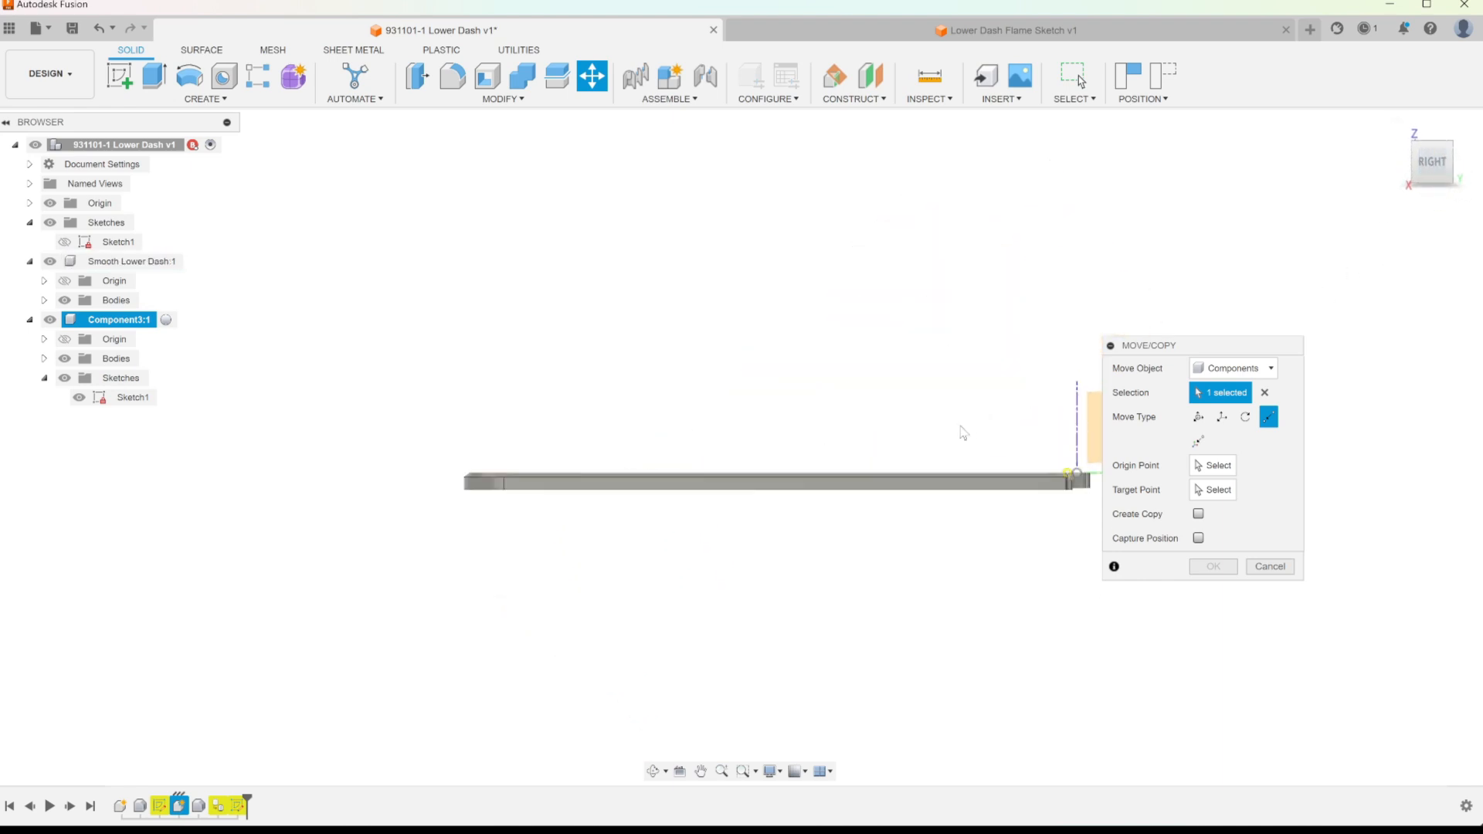
pyautogui.click(1198, 417)
pyautogui.moveTo(649, 425)
pyautogui.mouseDown()
pyautogui.moveTo(660, 468)
pyautogui.moveTo(669, 417)
pyautogui.mouseUp()
pyautogui.keyDown('shift'); pyautogui.moveTo(669, 420); pyautogui.dragTo(666, 481, button='middle'); pyautogui.keyUp('shift')
pyautogui.moveTo(648, 409)
pyautogui.mouseDown()
pyautogui.moveTo(648, 455)
pyautogui.moveTo(649, 382)
pyautogui.mouseUp()
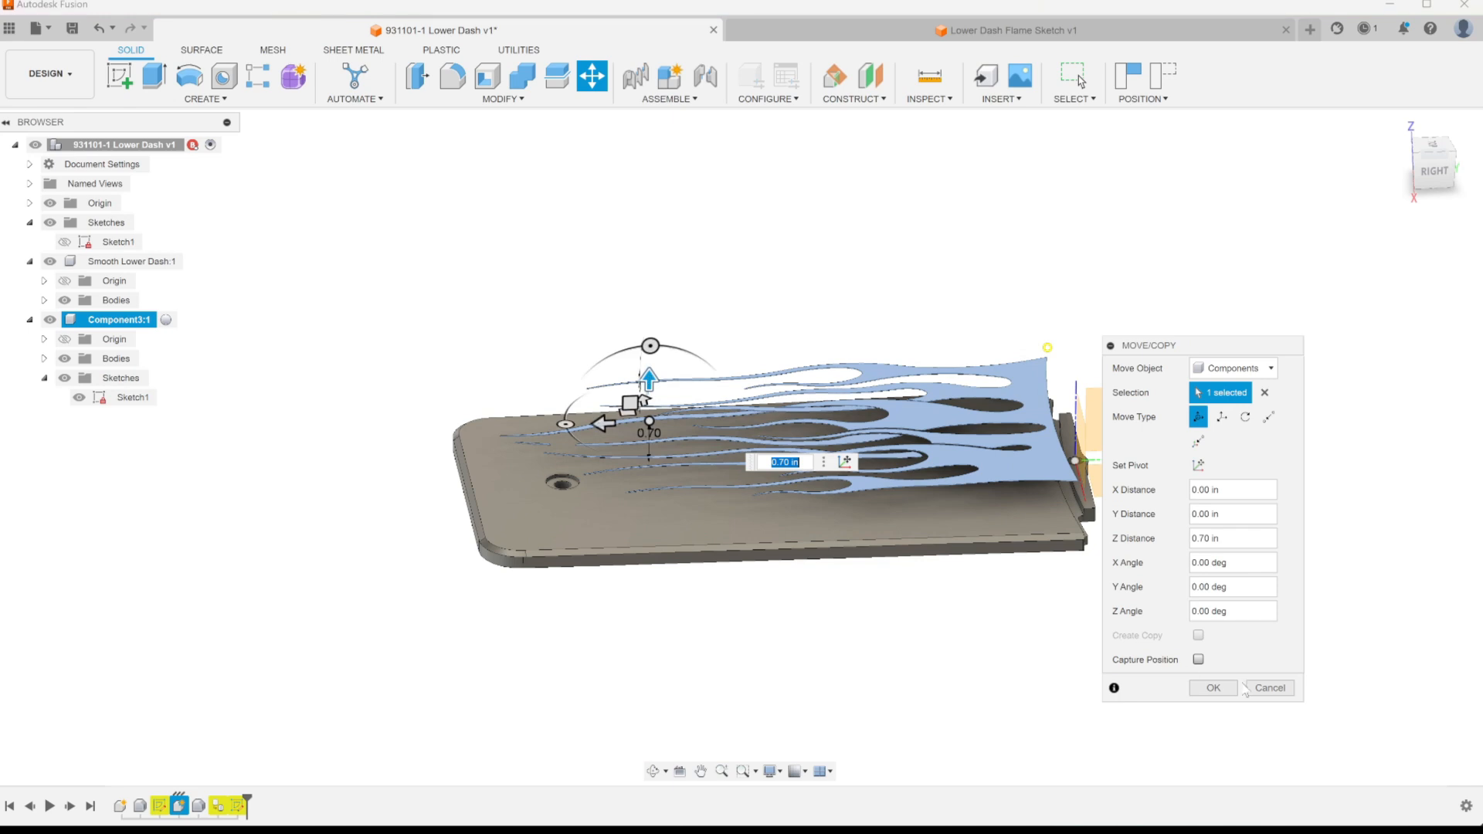
pyautogui.click(1213, 687)
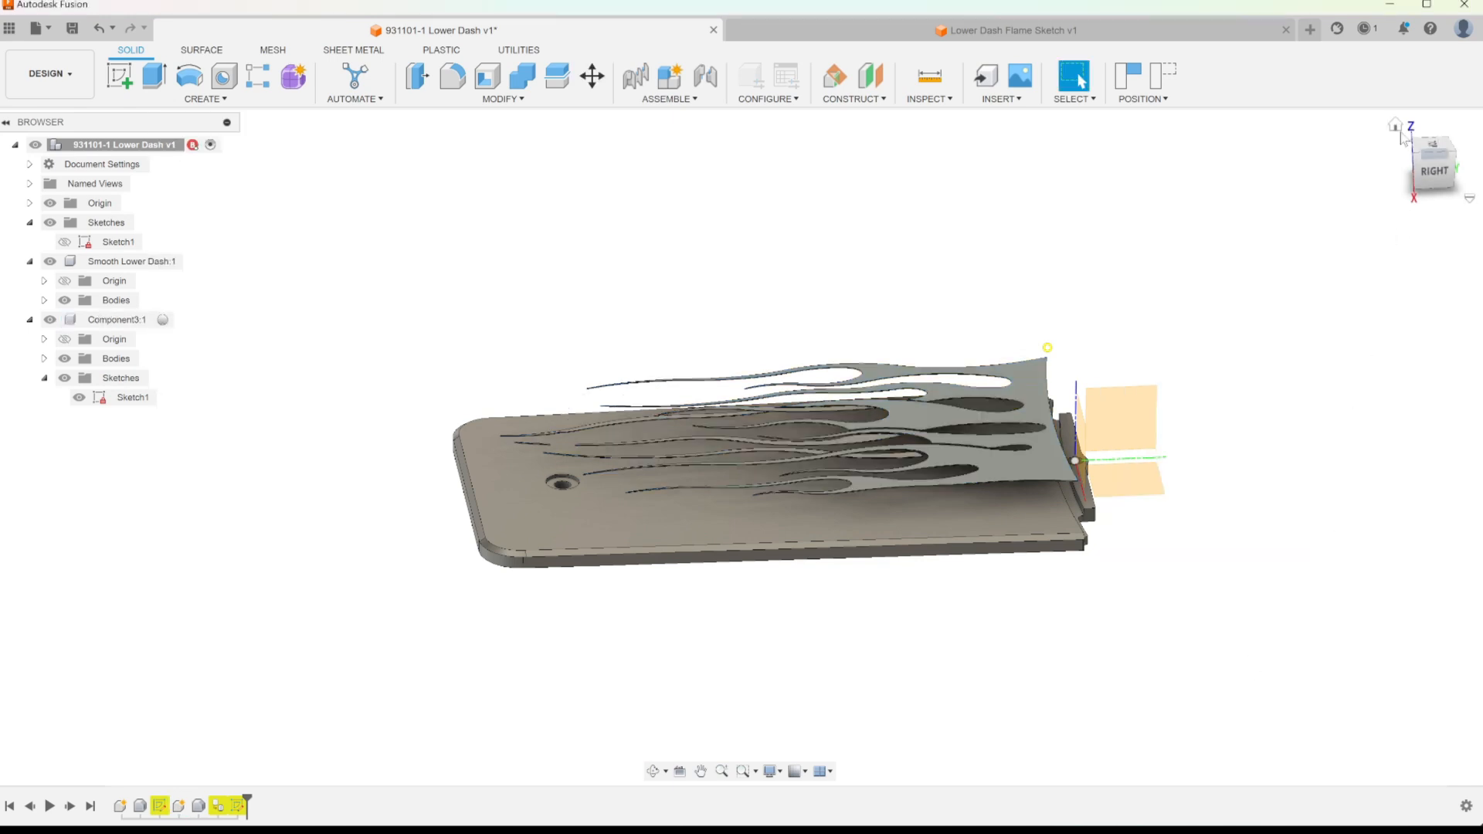
pyautogui.click(1395, 127)
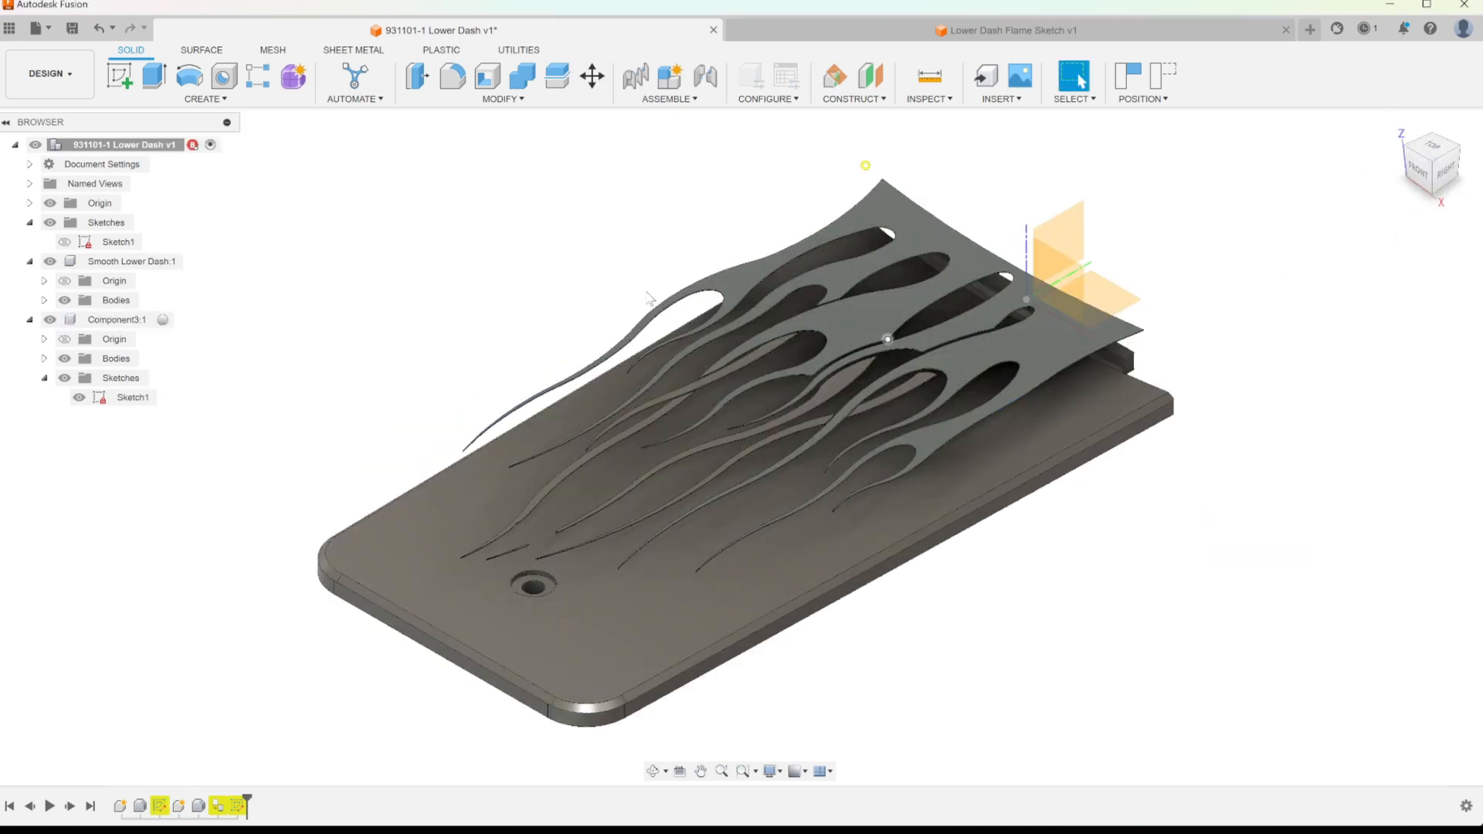
pyautogui.hotkey('ctrl', 'z')
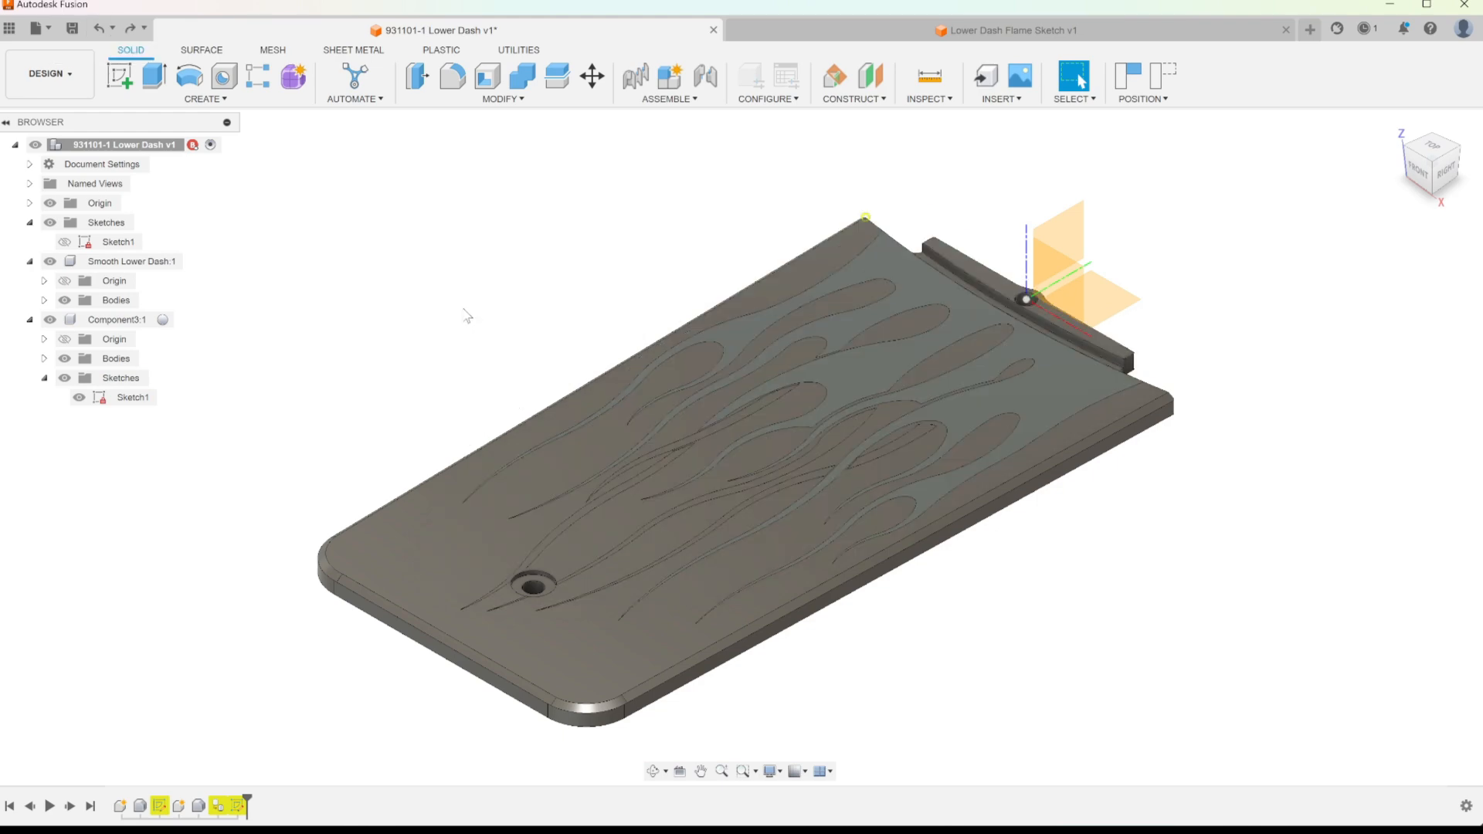